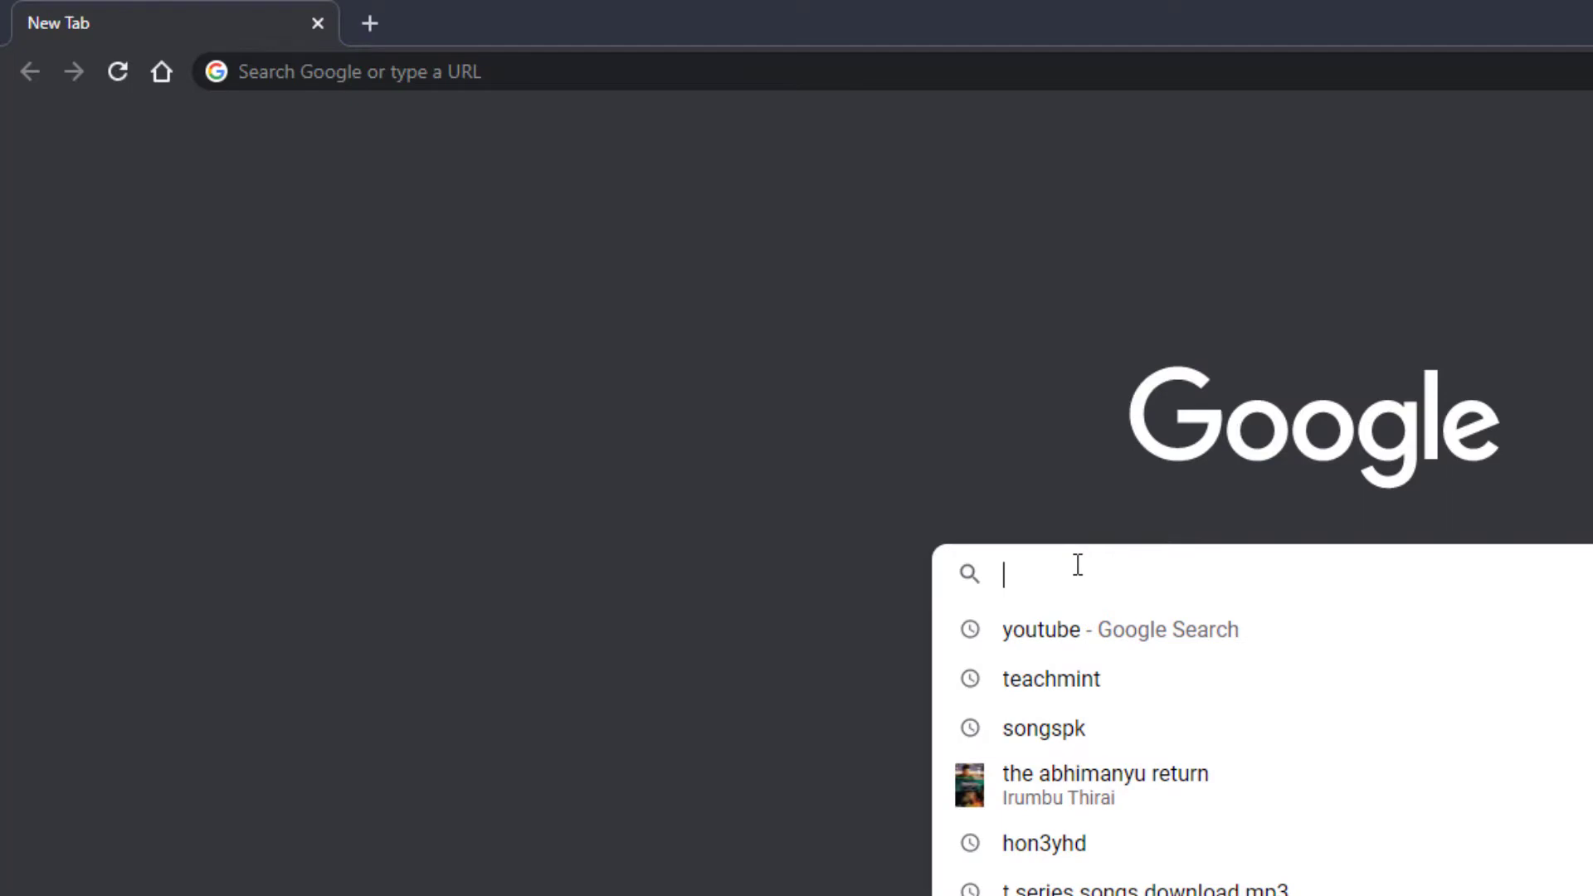
# Search Google for "teachmint", open the official Teachmint website and go to its login
pyautogui.write('teachmint')
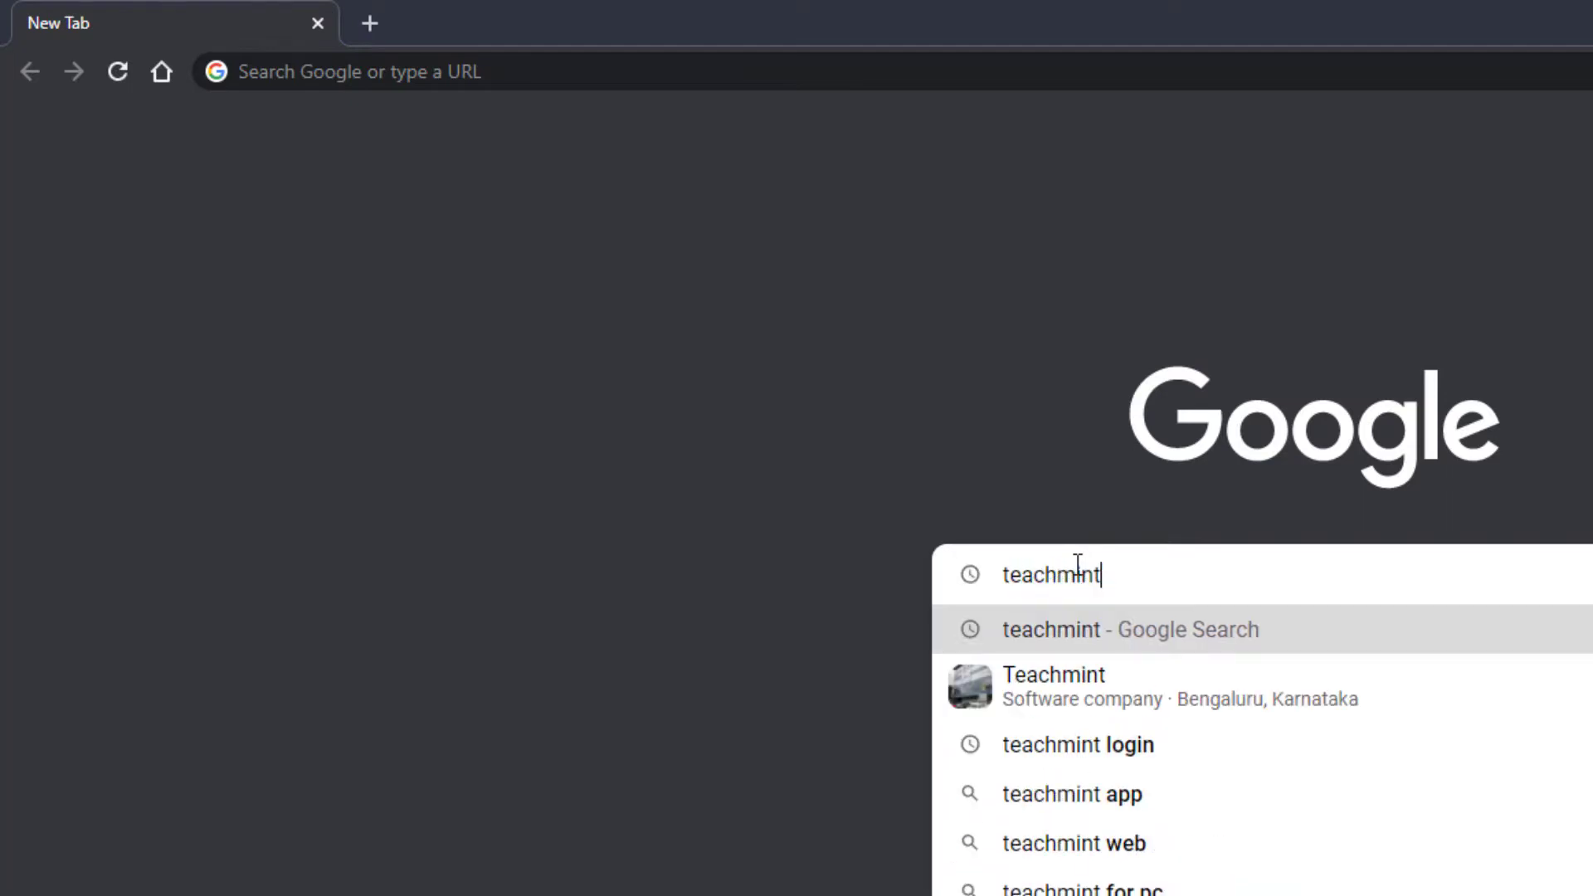
pyautogui.press('Return')
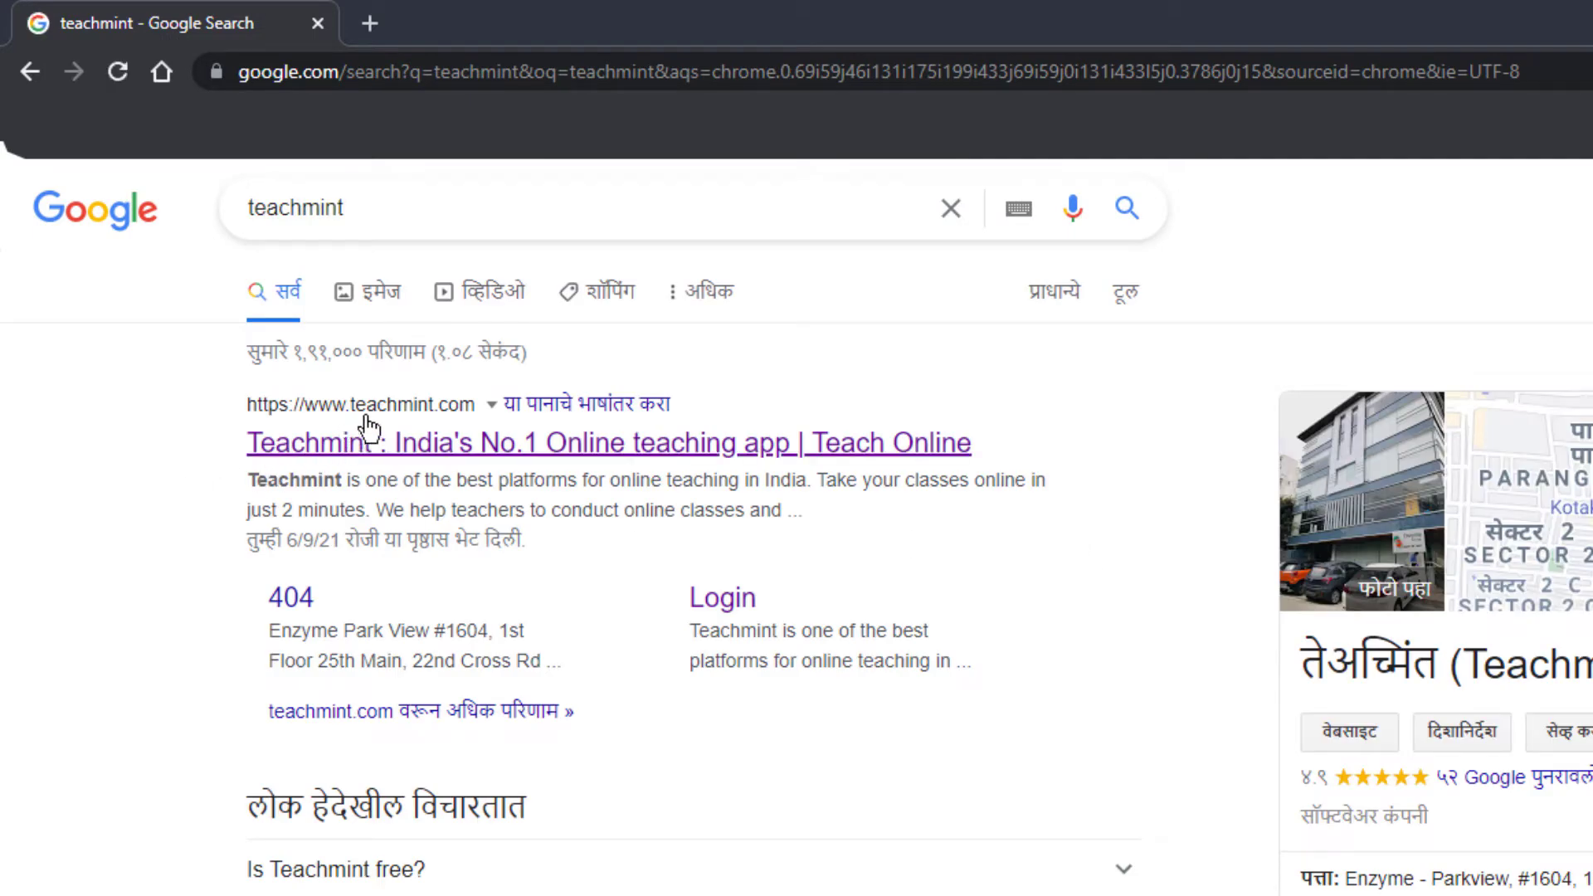
pyautogui.click(473, 448)
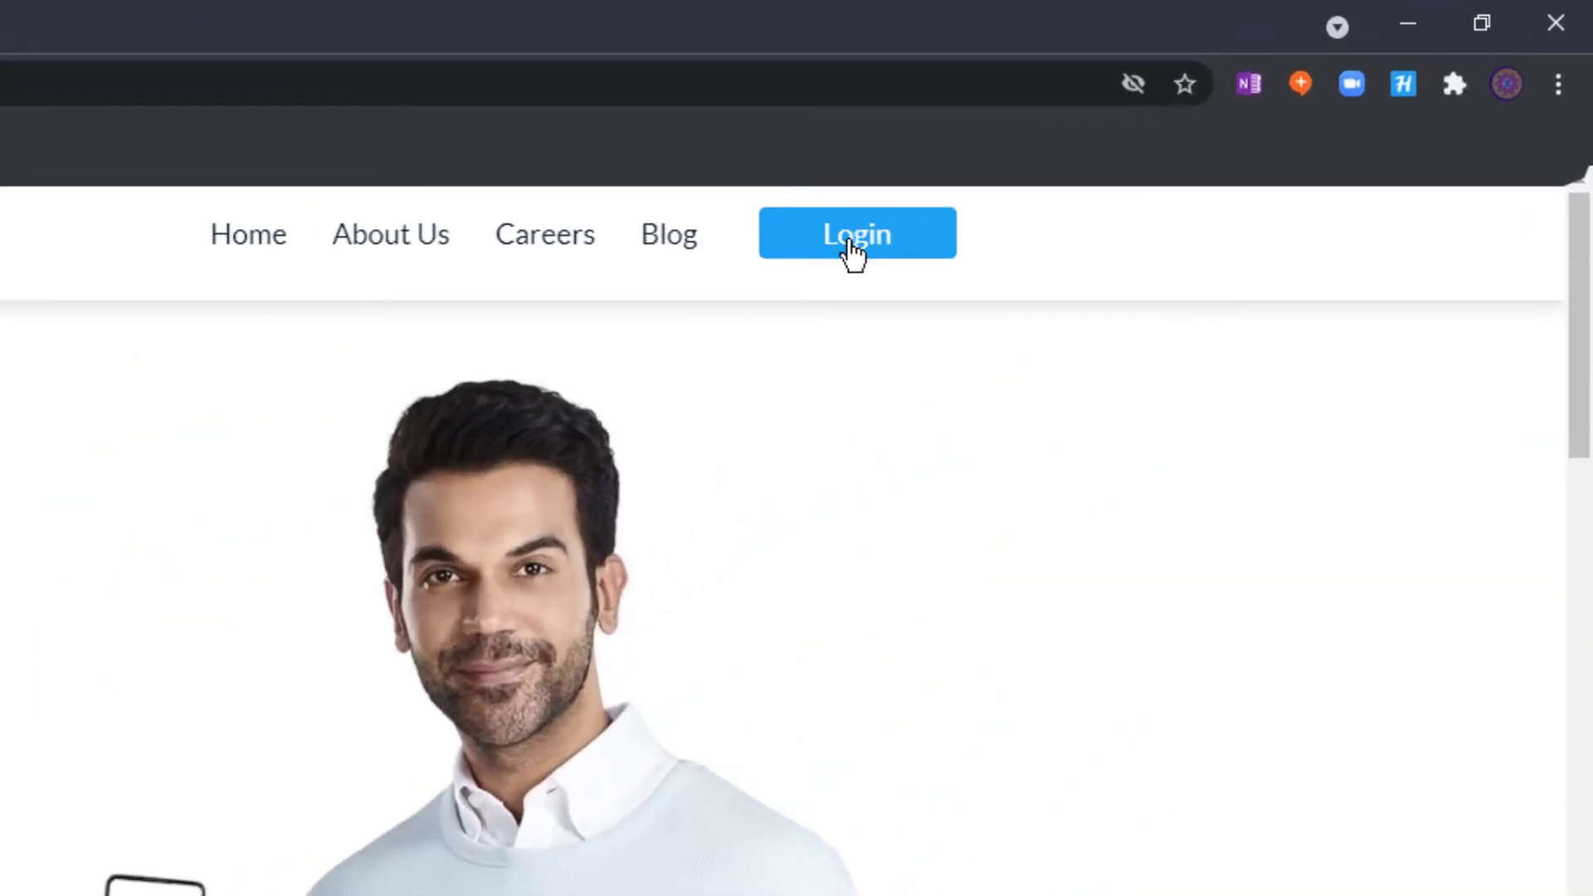
pyautogui.click(852, 241)
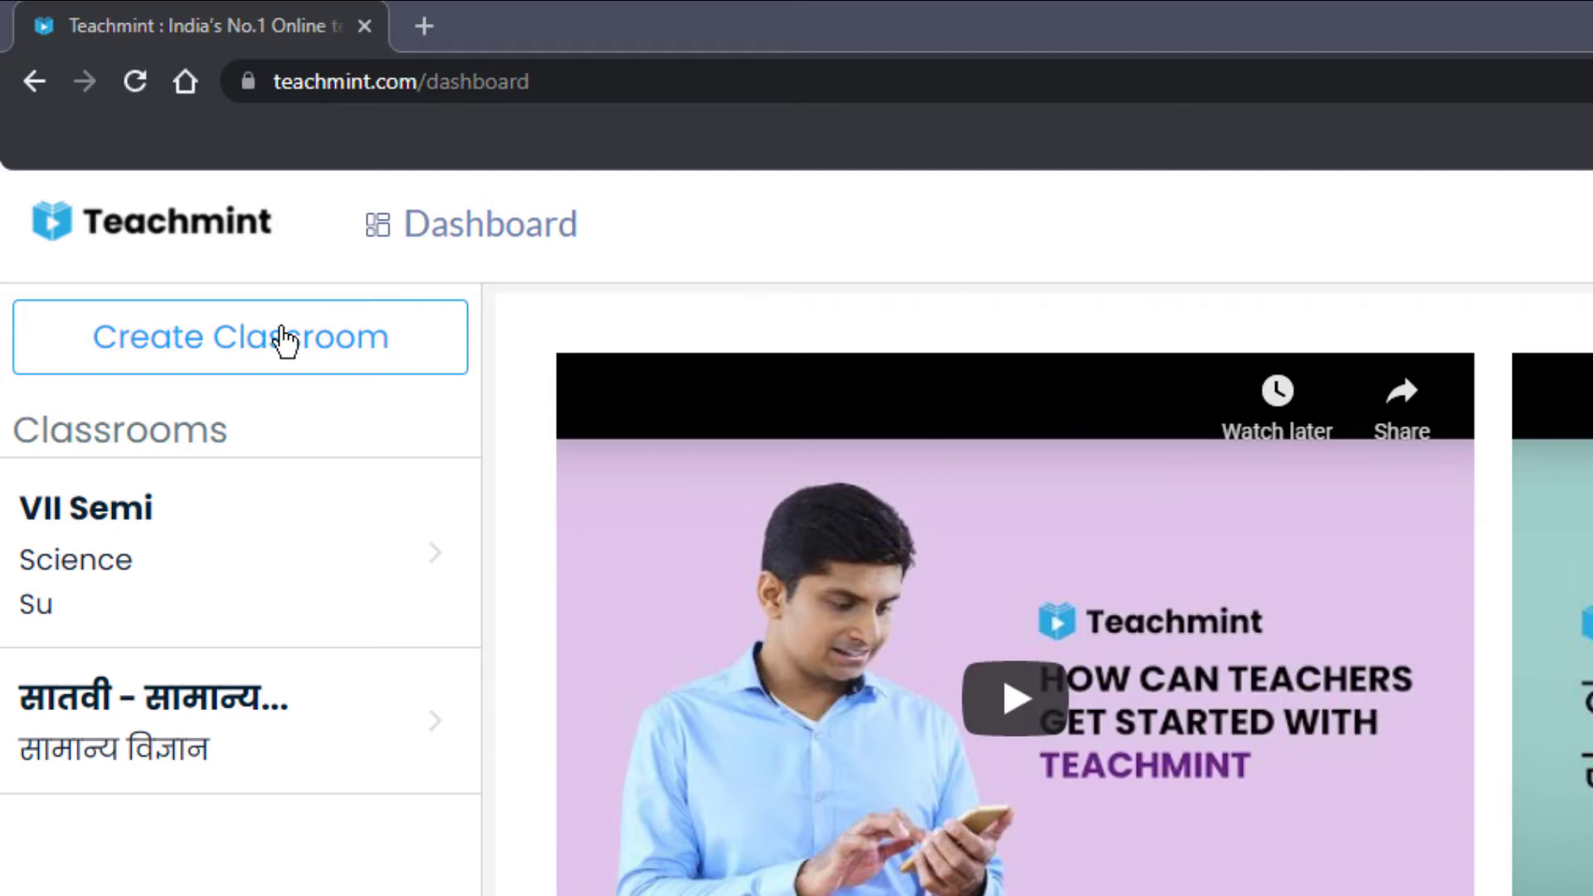
# Start creating a new classroom and enter "Class 8th A & B" as the classroom name
pyautogui.click(284, 340)
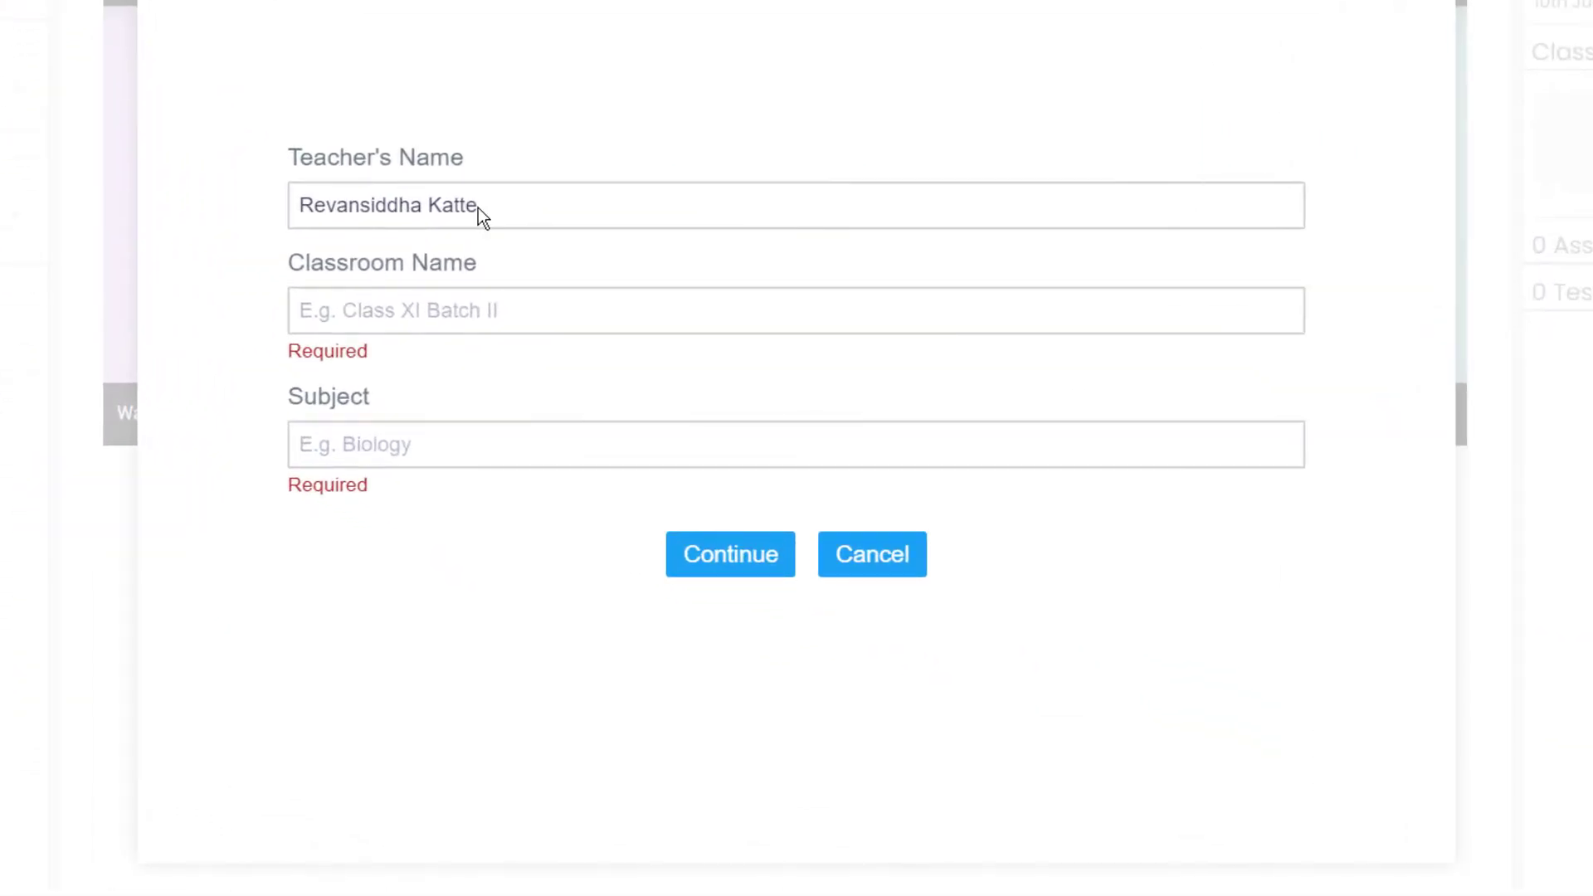
pyautogui.click(440, 319)
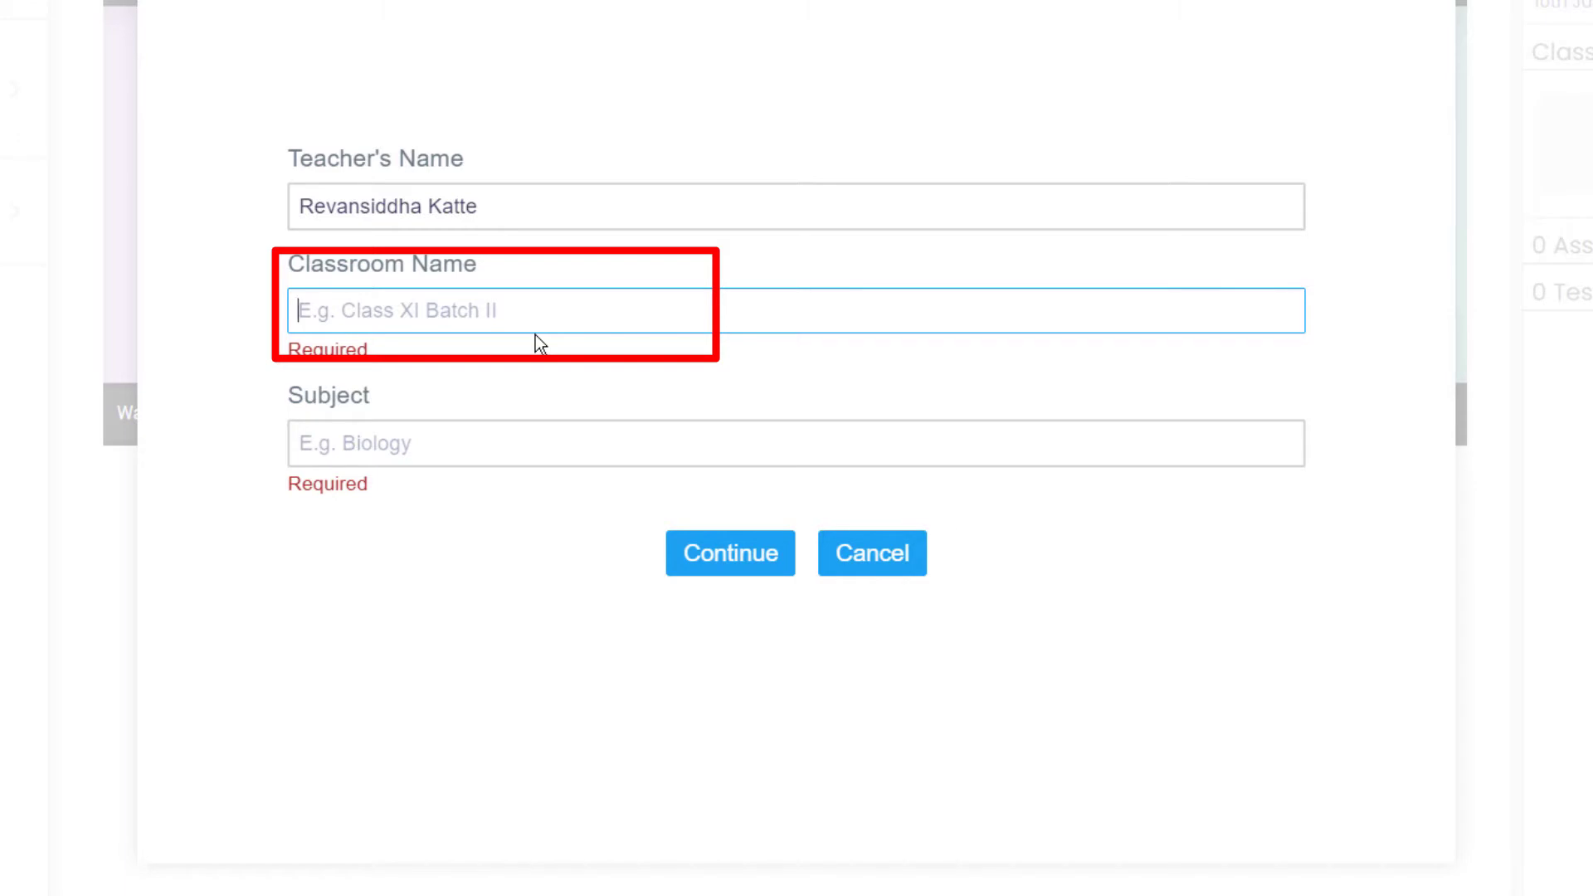
pyautogui.write('Clas')
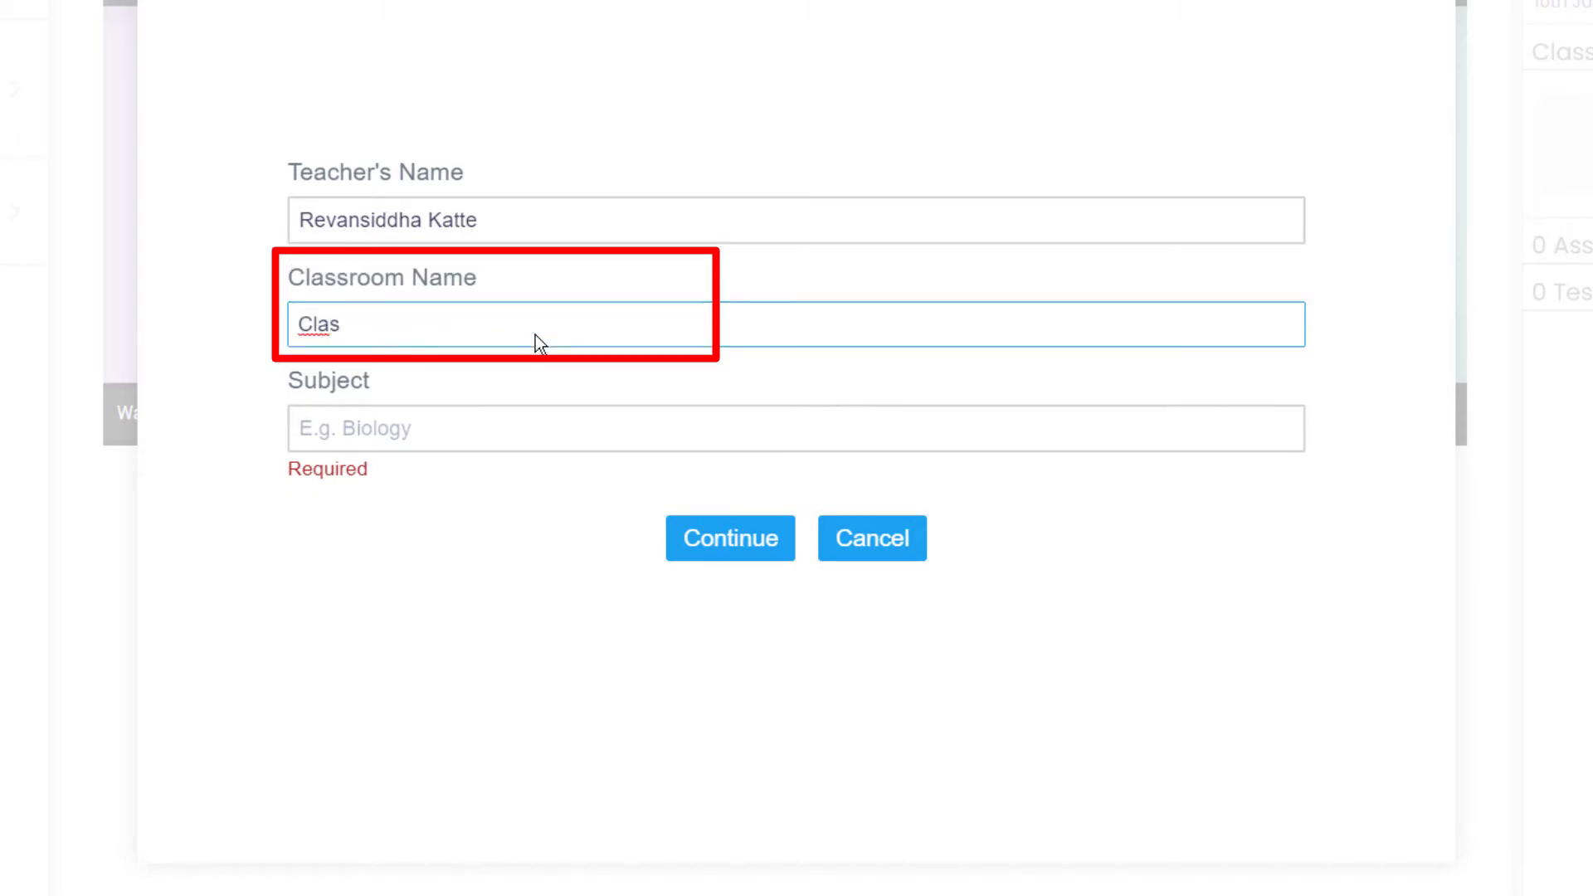
pyautogui.write('s 8')
pyautogui.write('th A & B')
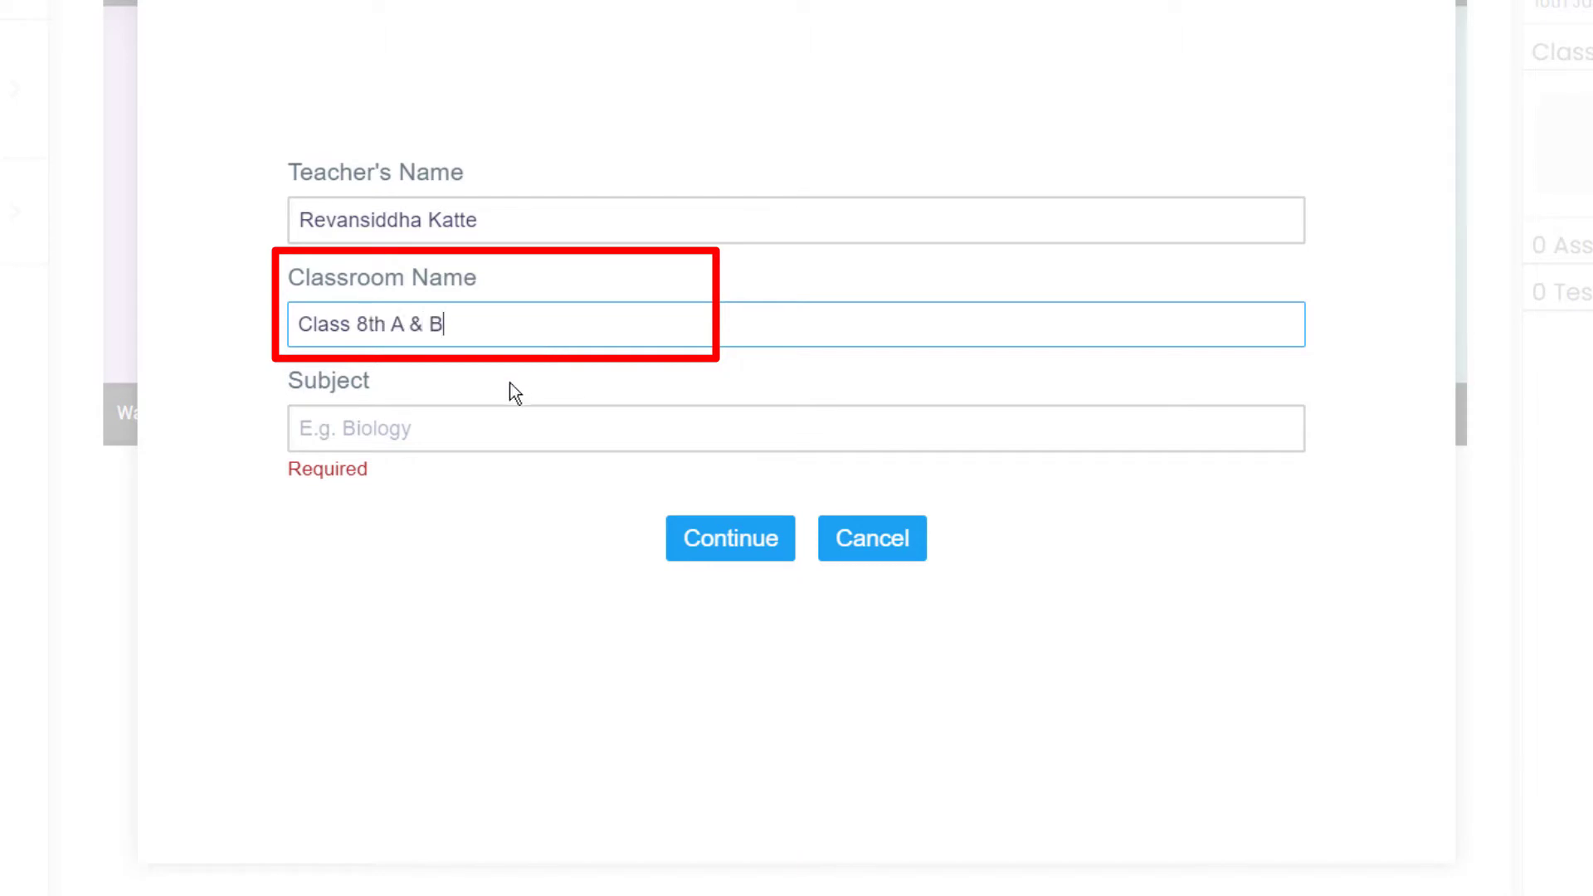
# Set the classroom's subject to "Science" and continue to the class schedule
pyautogui.click(448, 432)
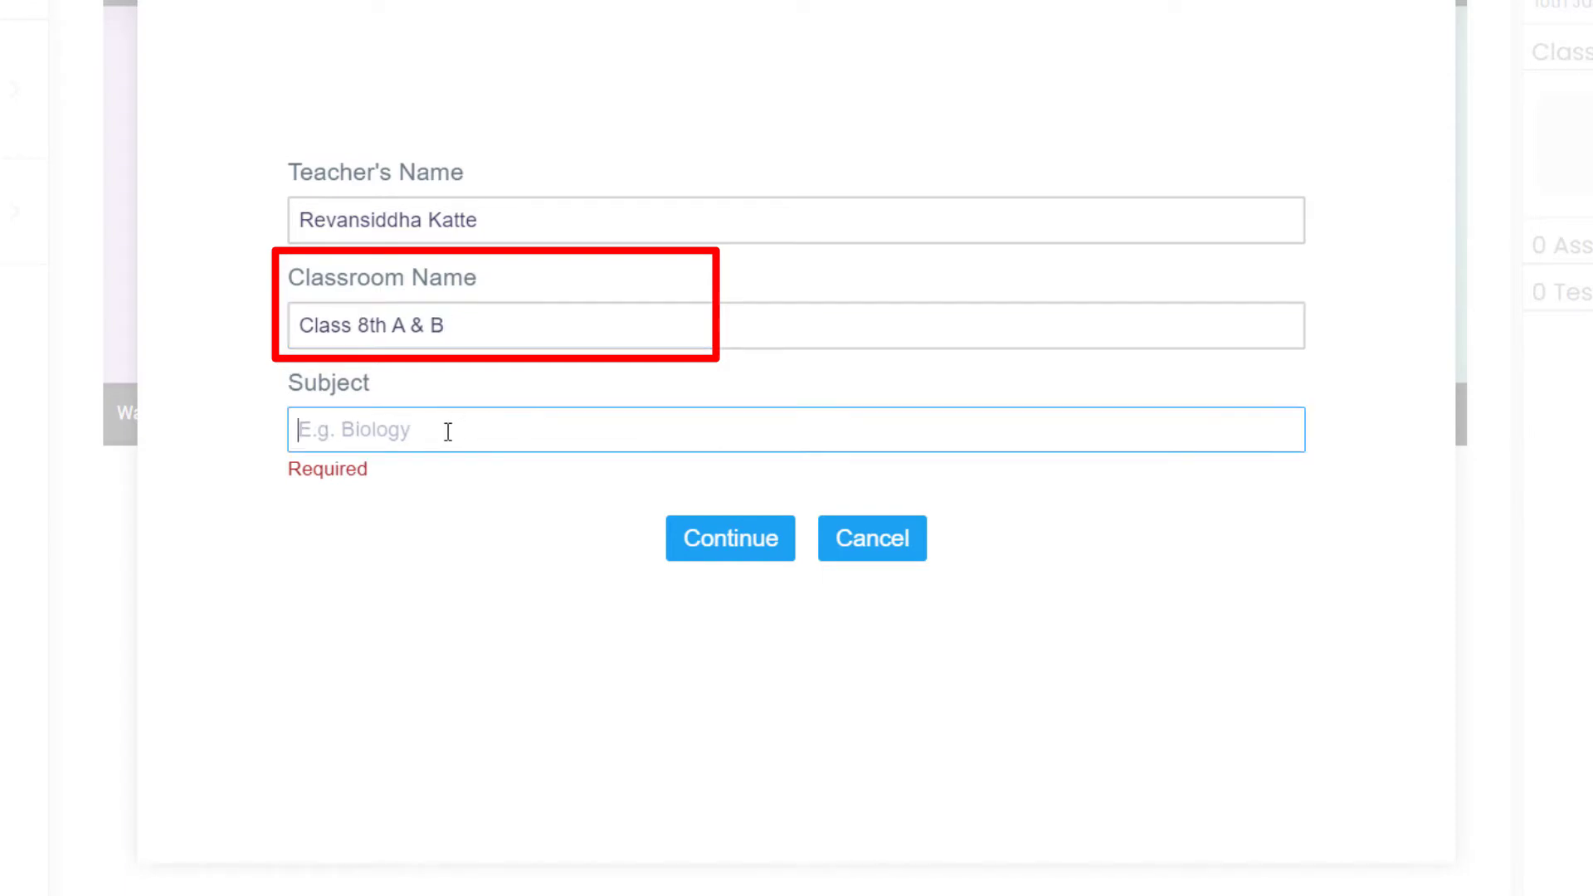
pyautogui.write('Sci')
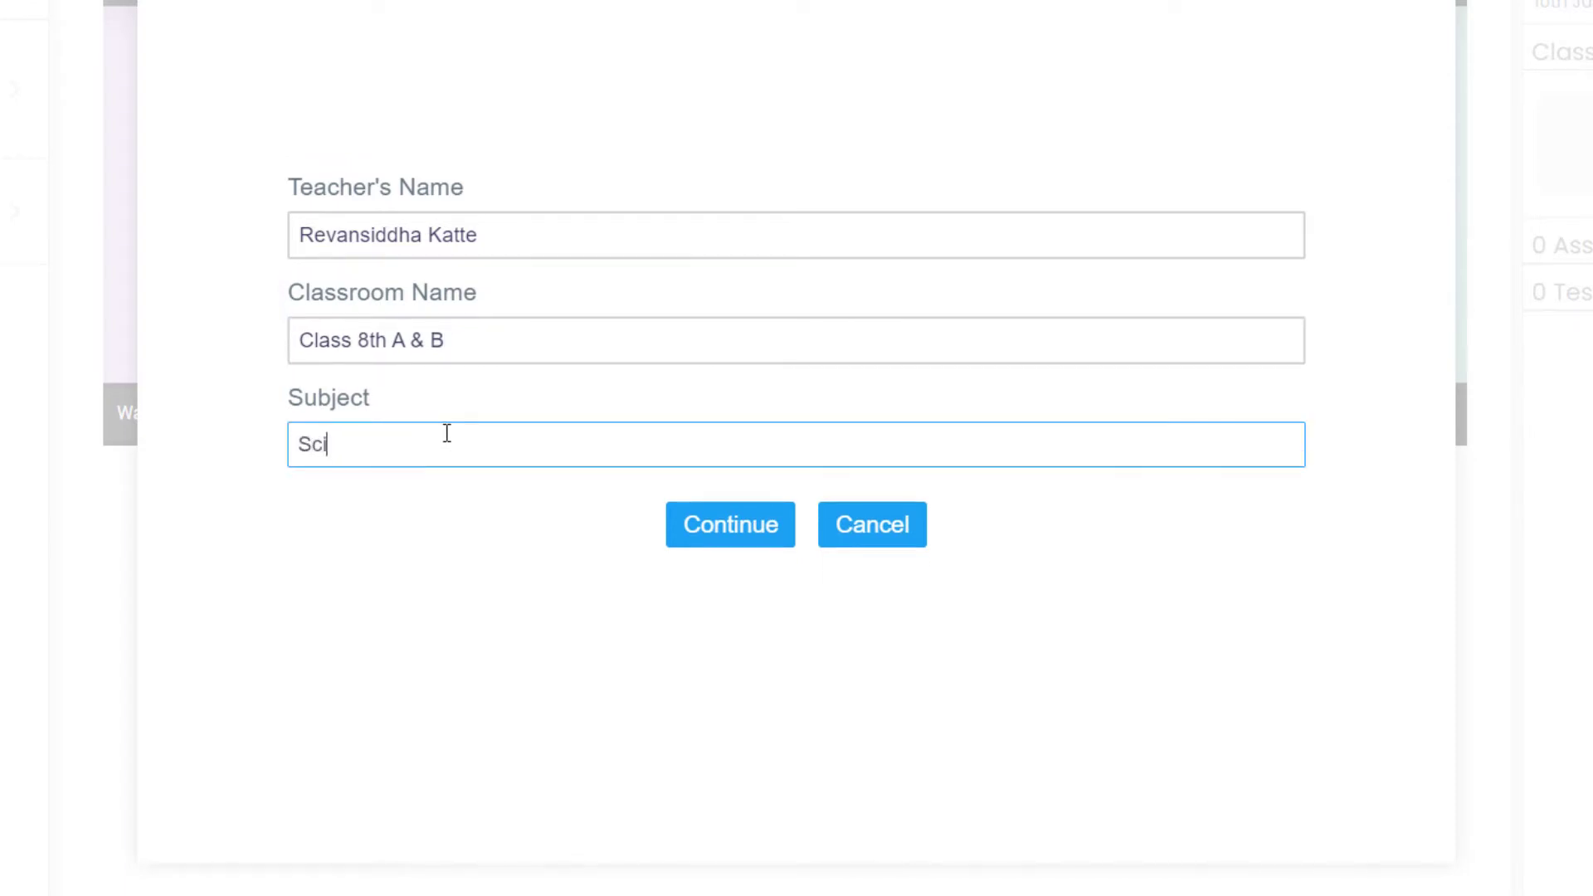
pyautogui.write('nce')
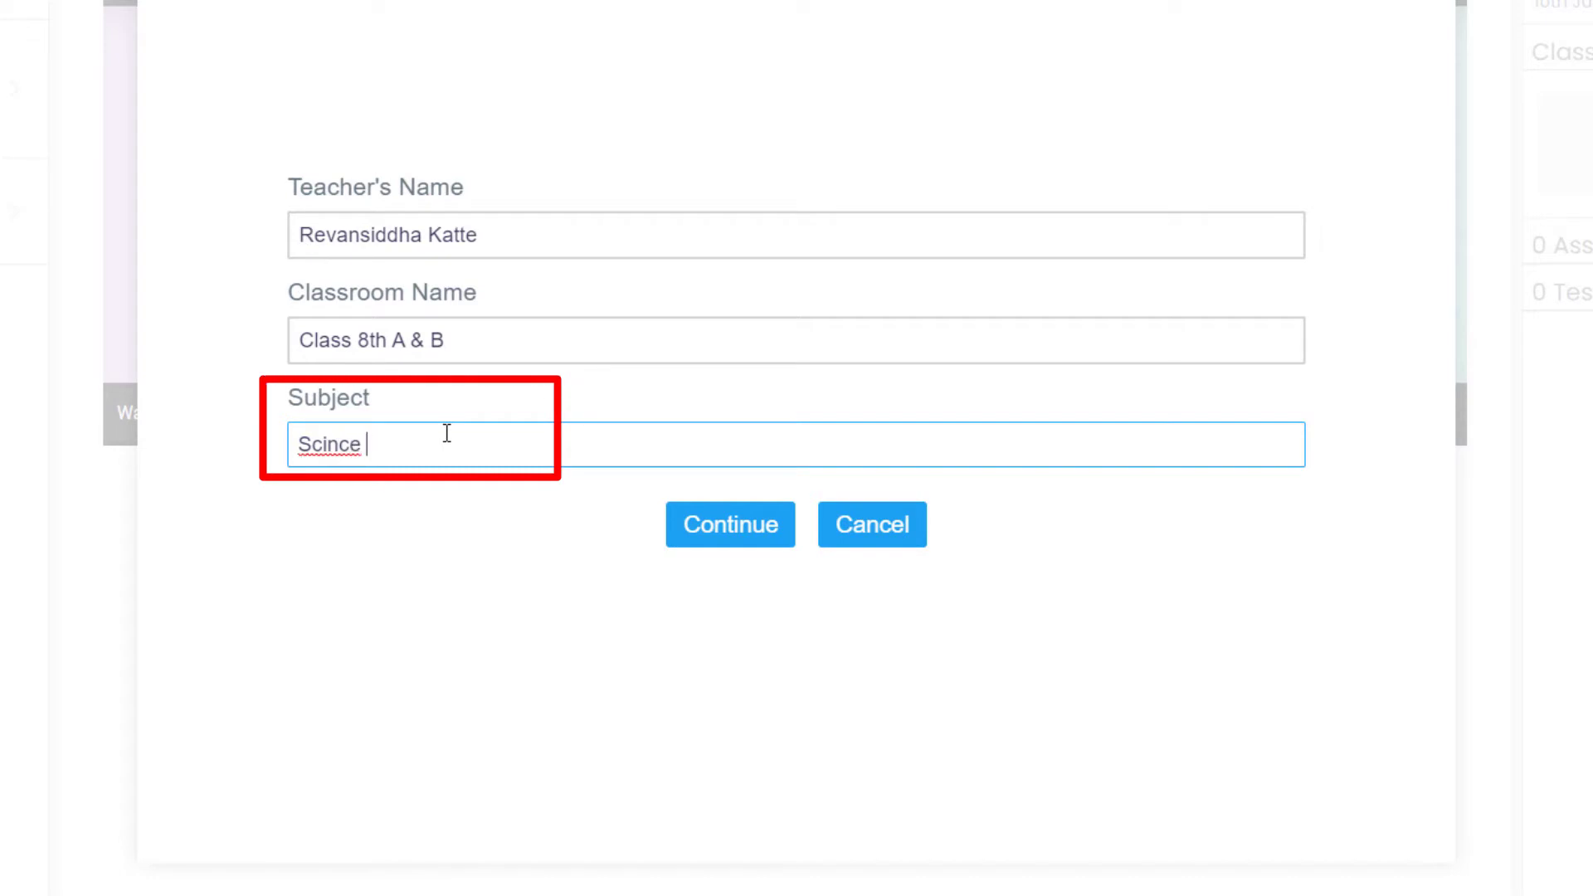
pyautogui.press('BackSpace')
pyautogui.press('BackSpace')
pyautogui.press('BackSpace')
pyautogui.press('BackSpace')
pyautogui.write('ence')
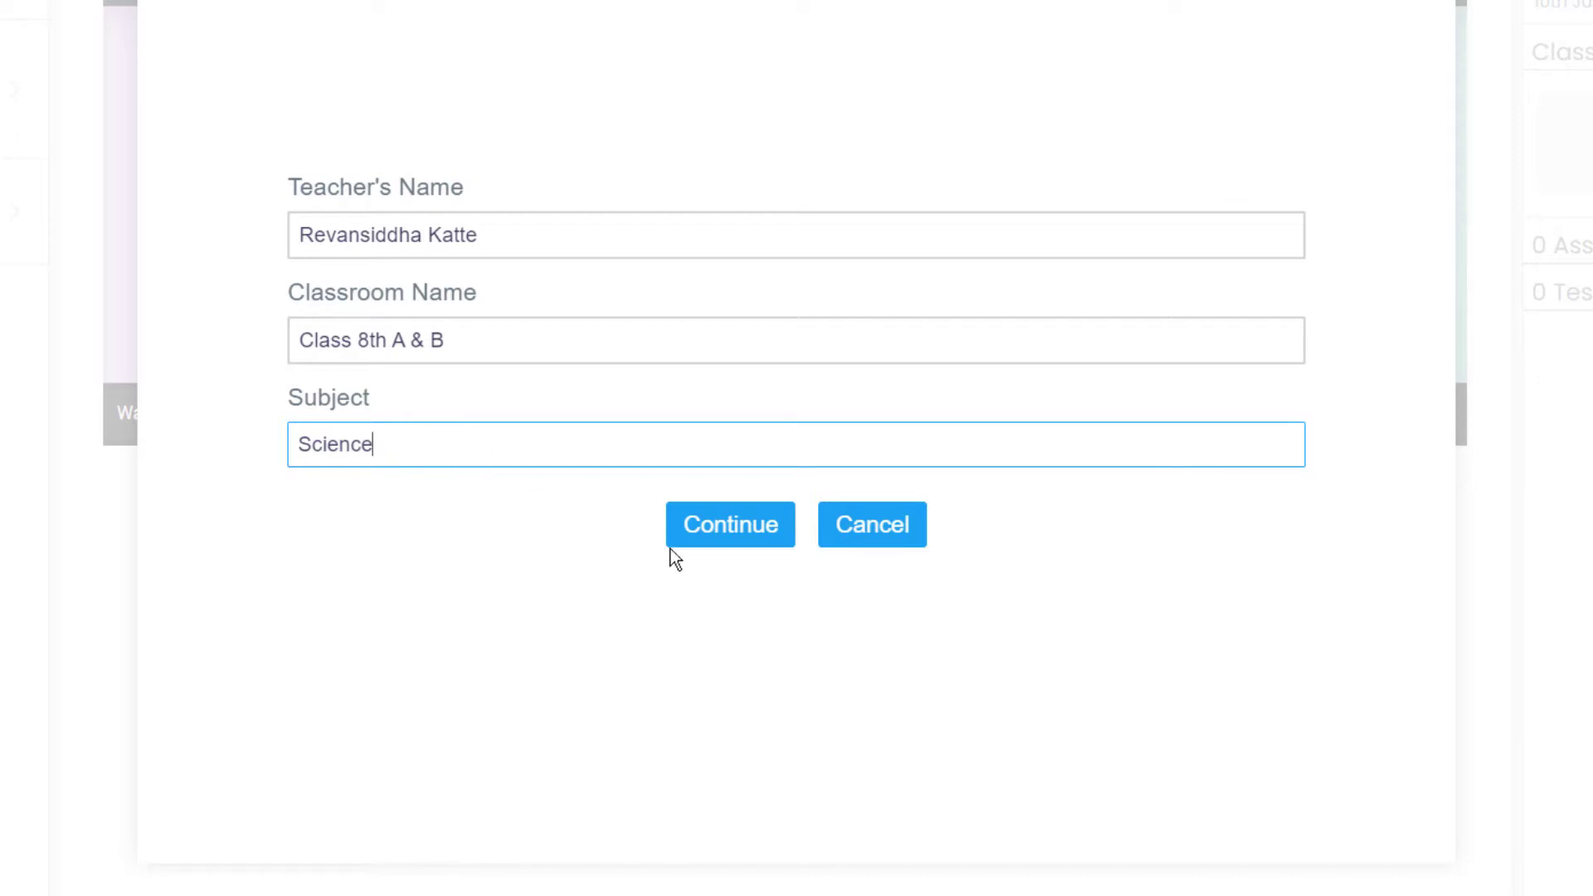
pyautogui.click(724, 546)
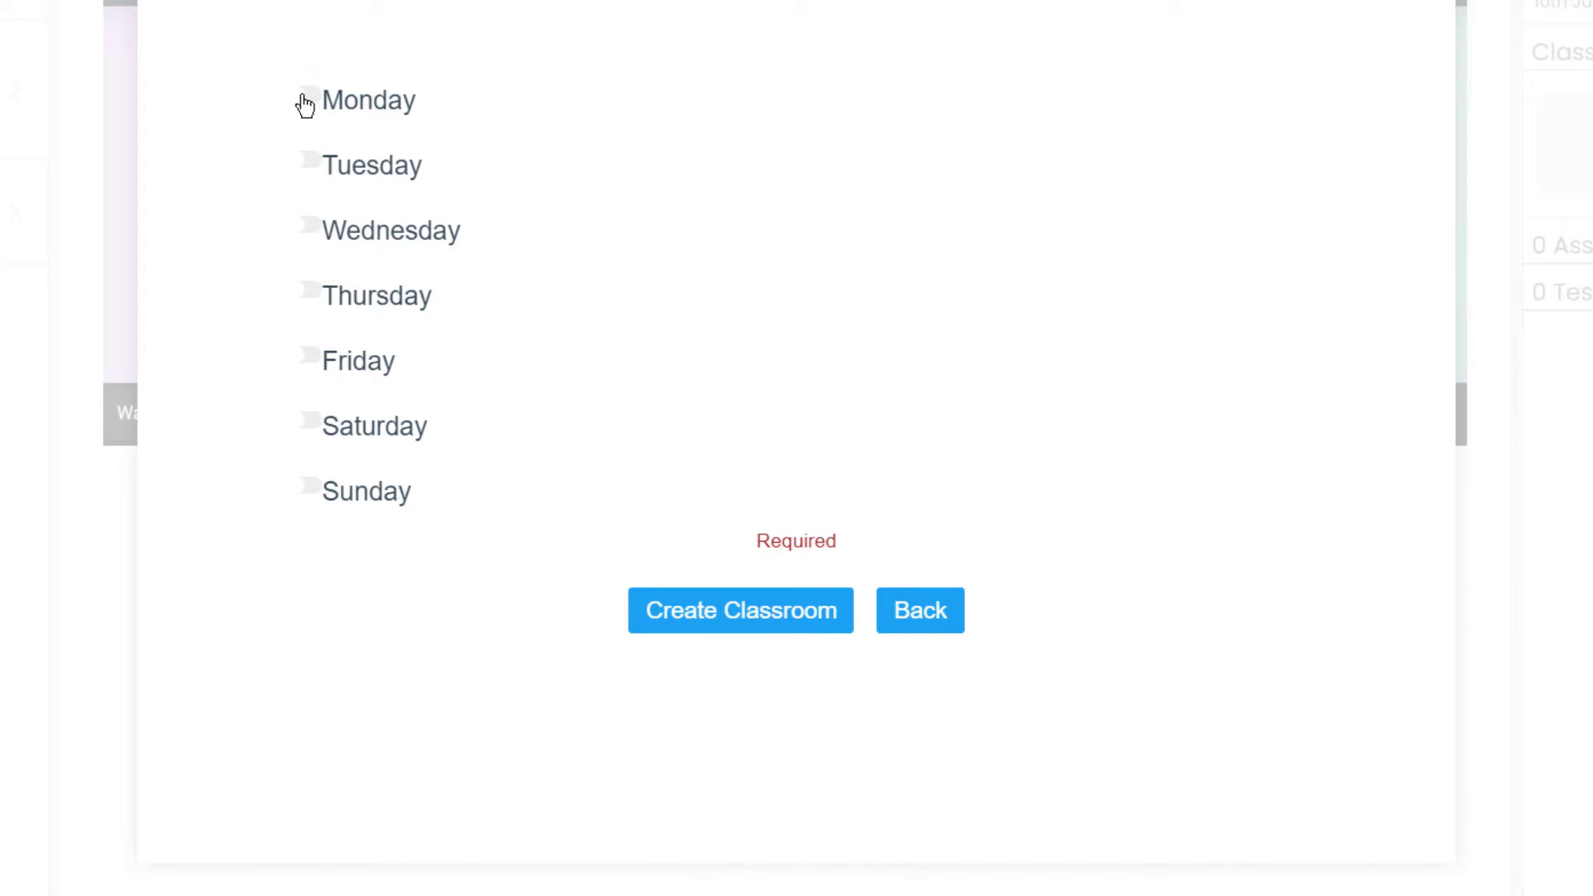
# Enable class days for Monday, Tuesday, Wednesday, Thursday, Friday and Saturday, leaving Sunday off
pyautogui.click(305, 102)
pyautogui.click(303, 194)
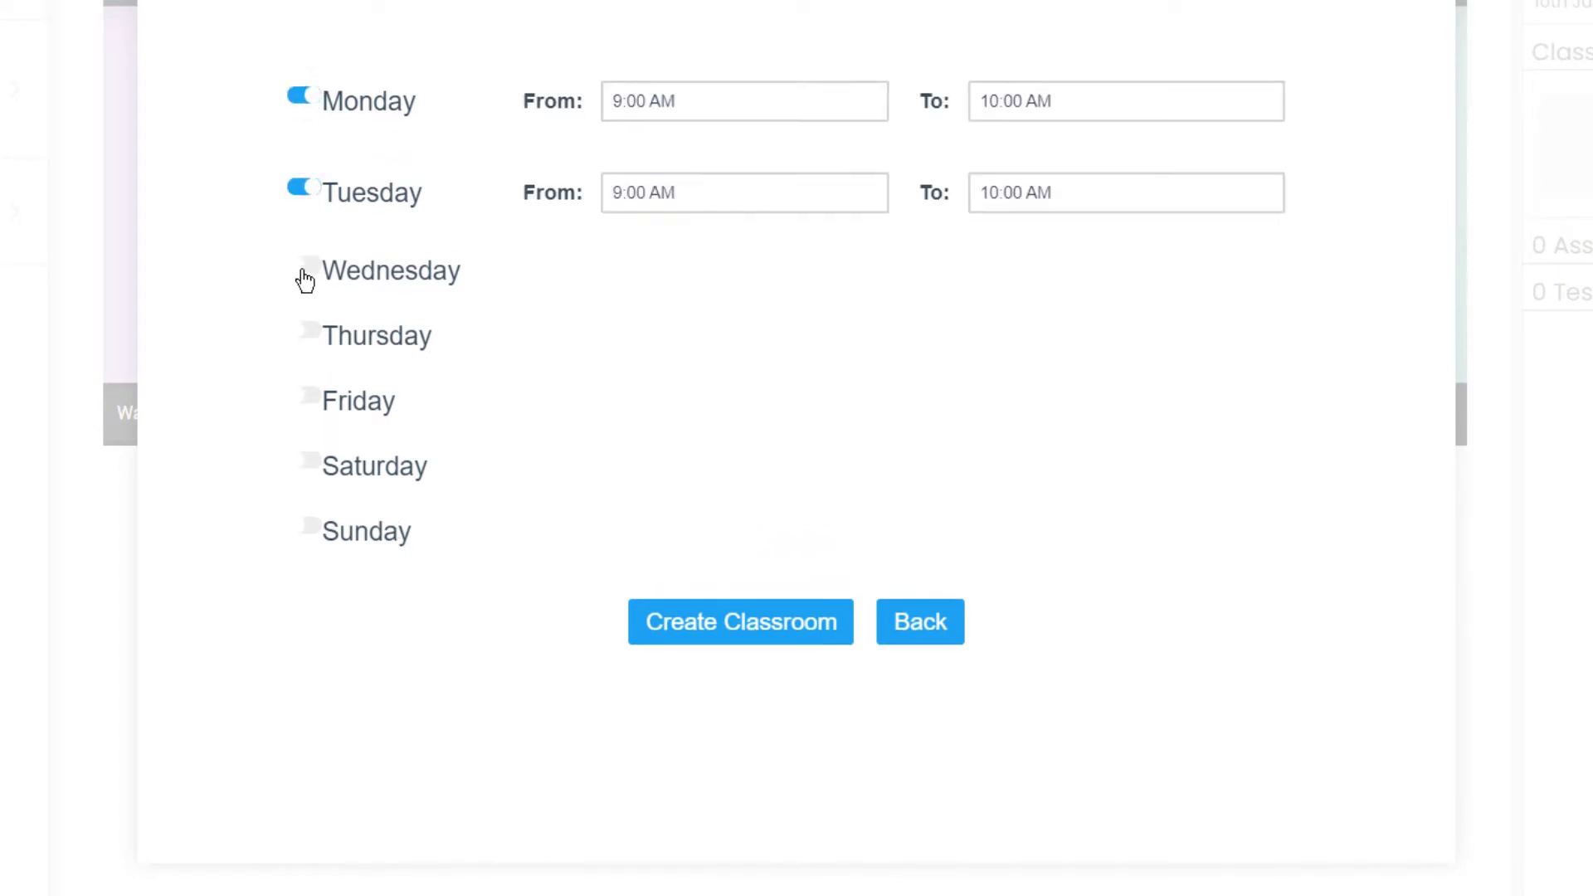
pyautogui.click(304, 278)
pyautogui.click(306, 350)
pyautogui.click(308, 423)
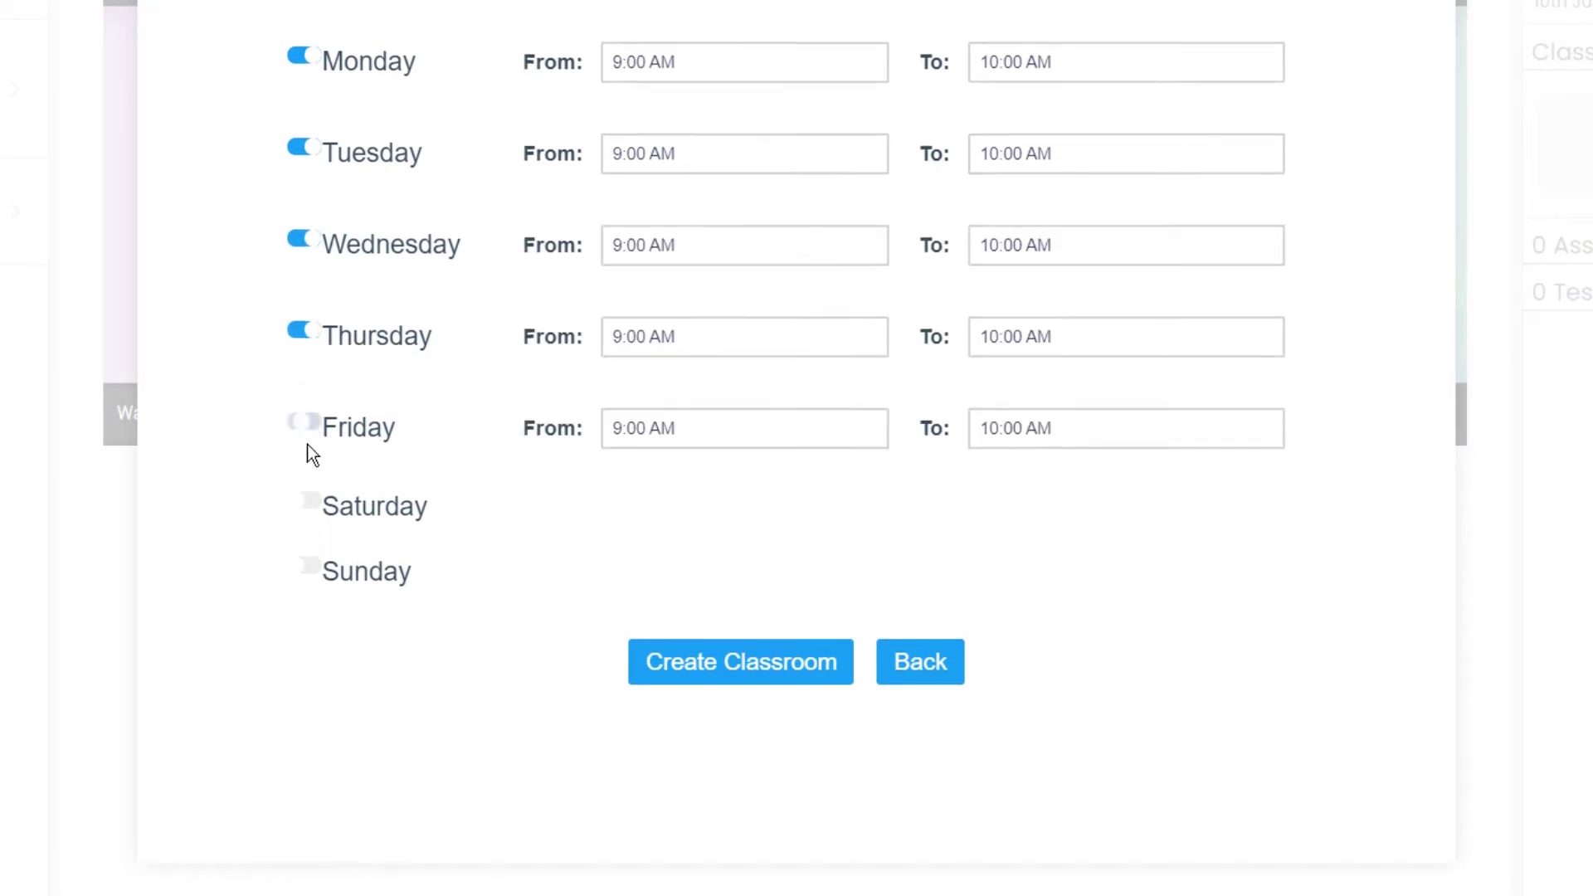
pyautogui.click(308, 503)
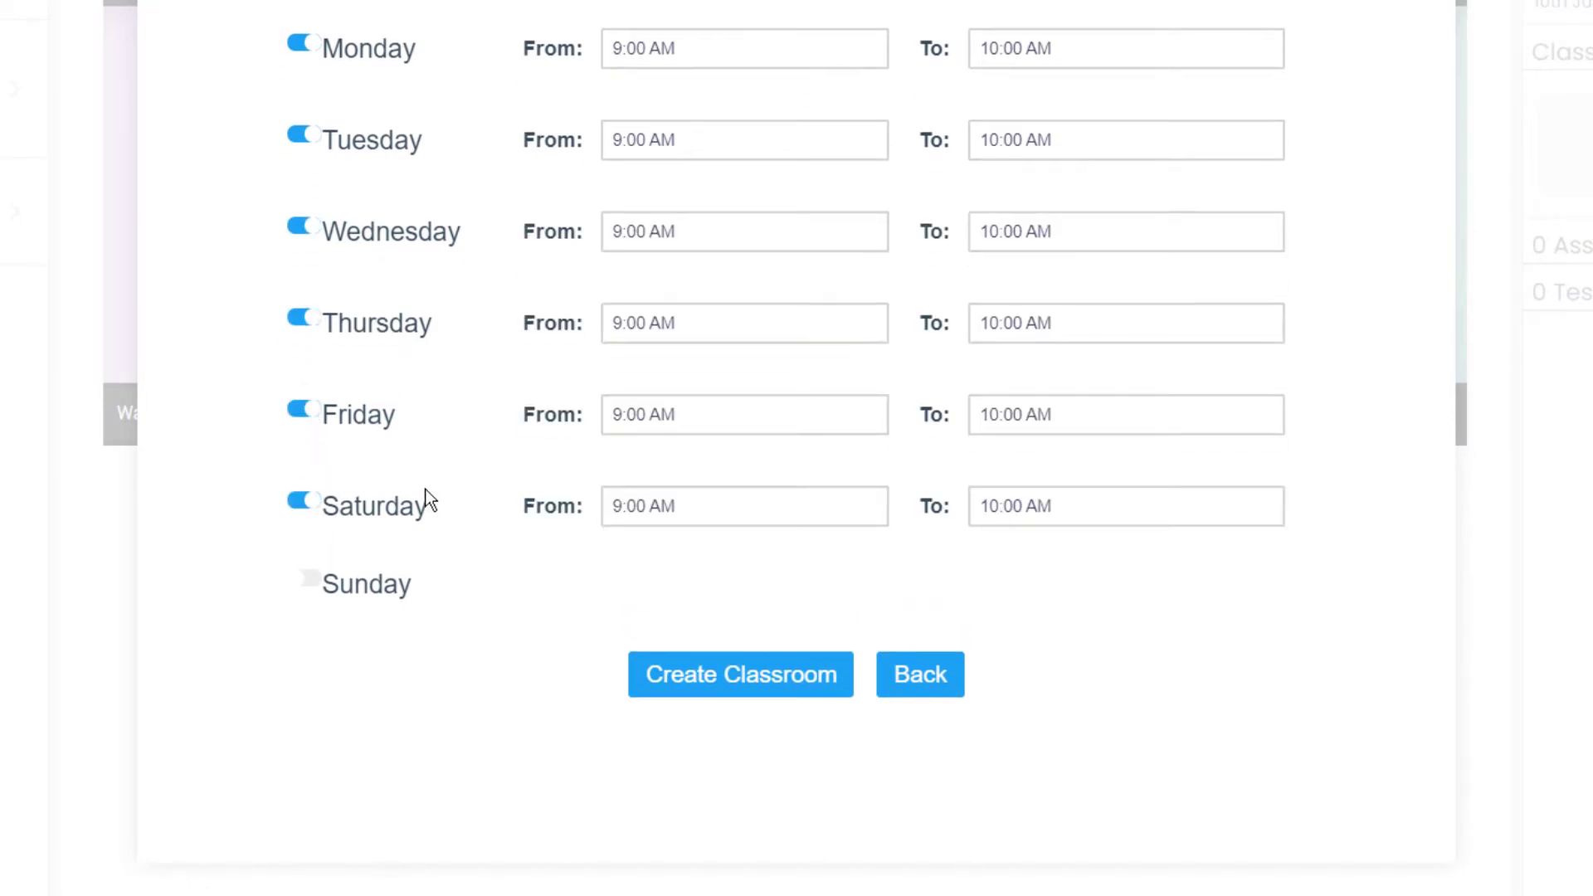
# Check Monday's start time choices, keep 9:00 AM, and create the classroom
pyautogui.click(728, 61)
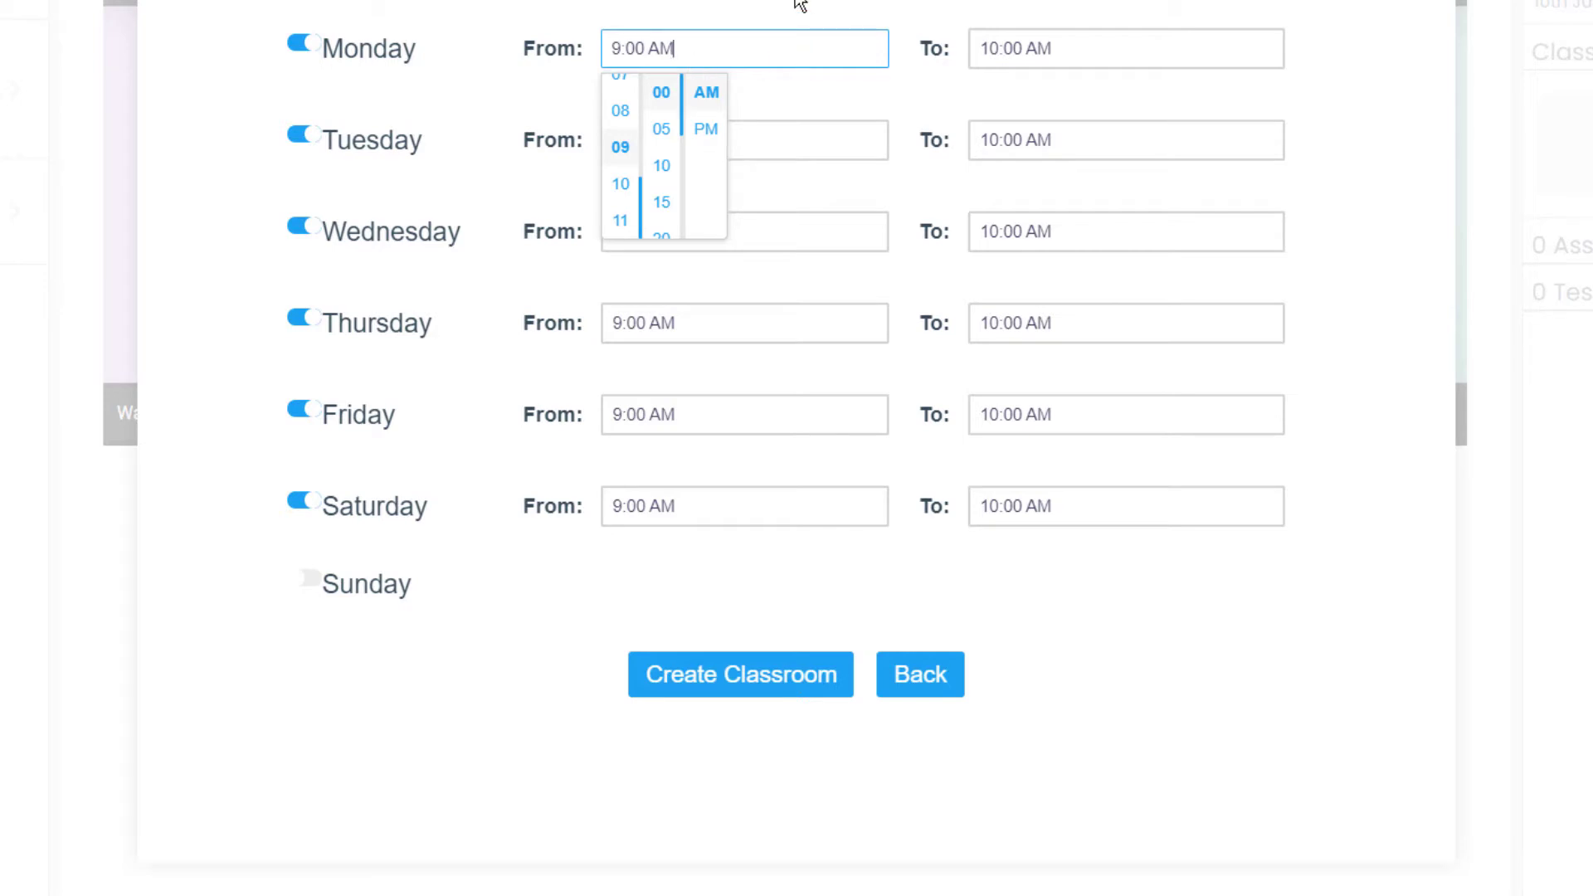
pyautogui.click(799, 4)
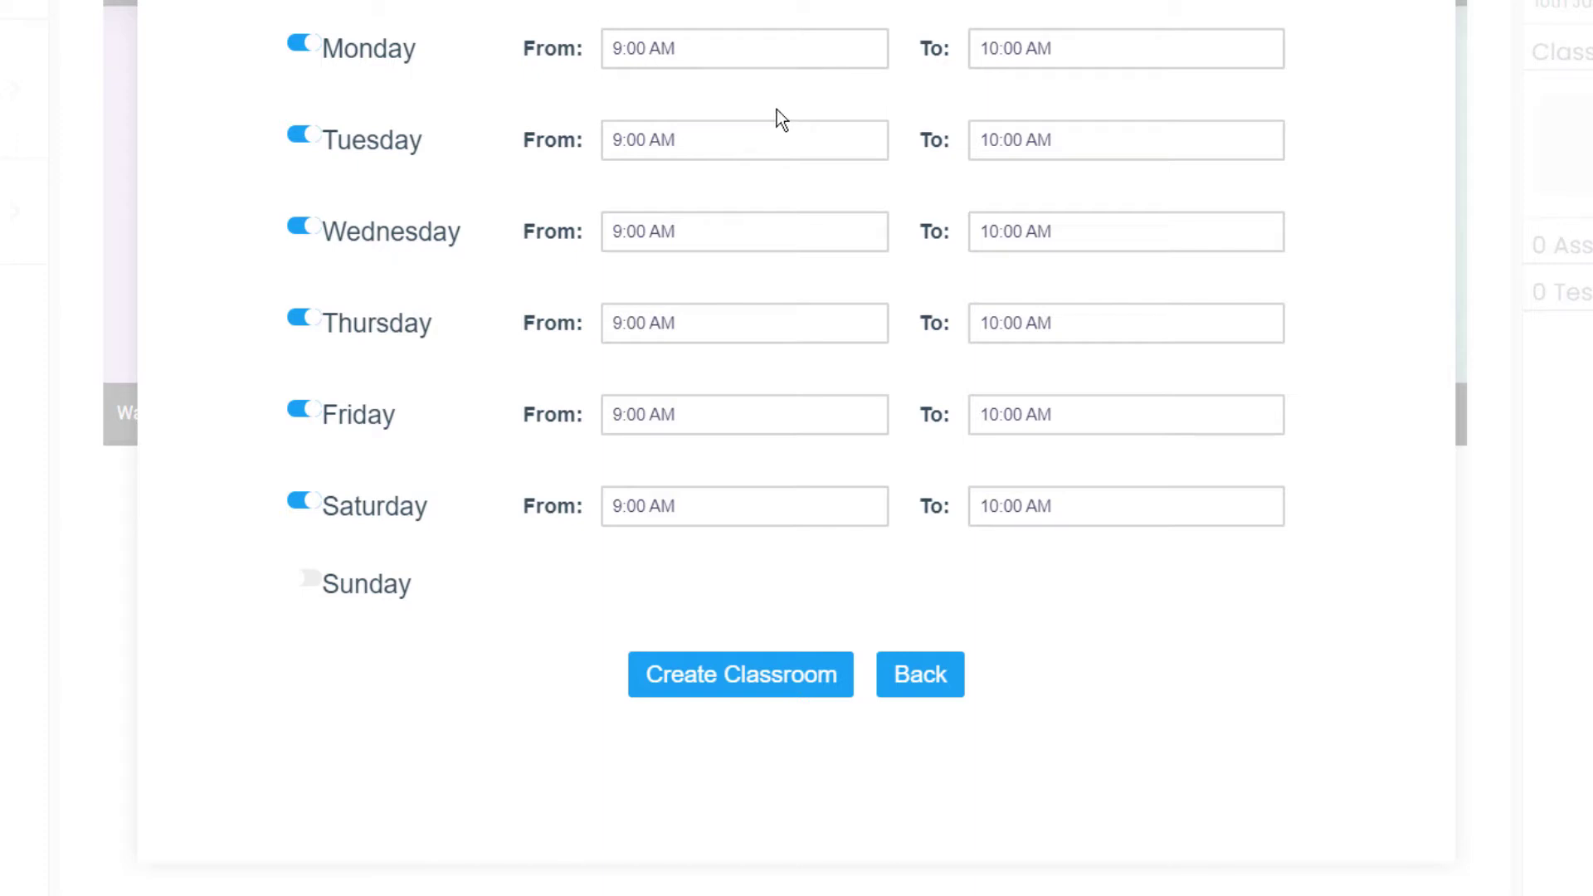
pyautogui.click(742, 696)
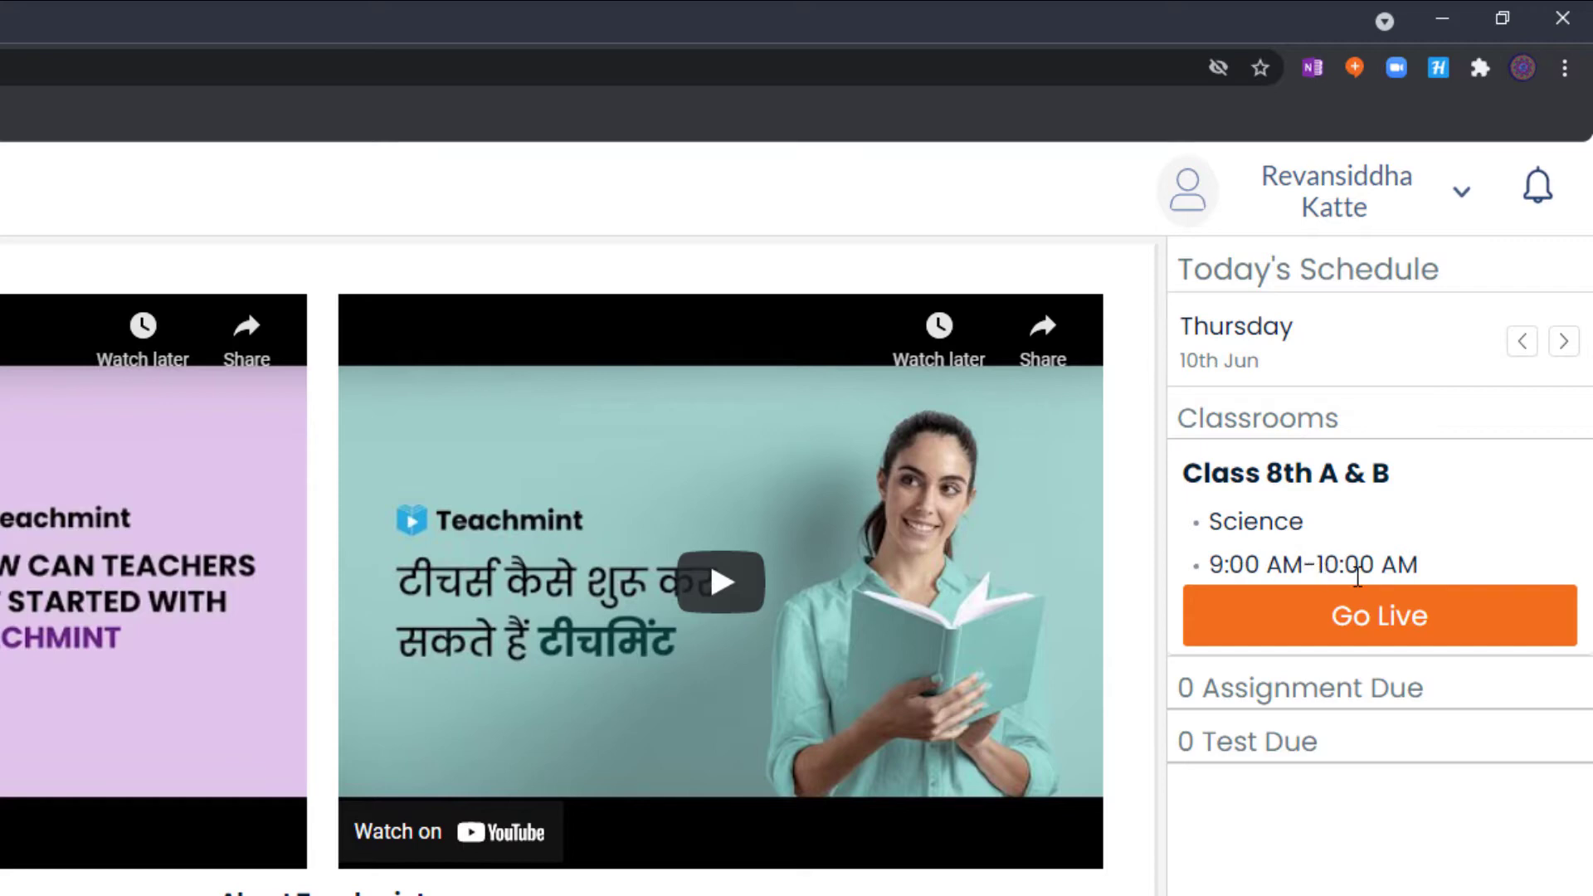
# Open the live session setup page for Class 8th A & B
pyautogui.click(1349, 639)
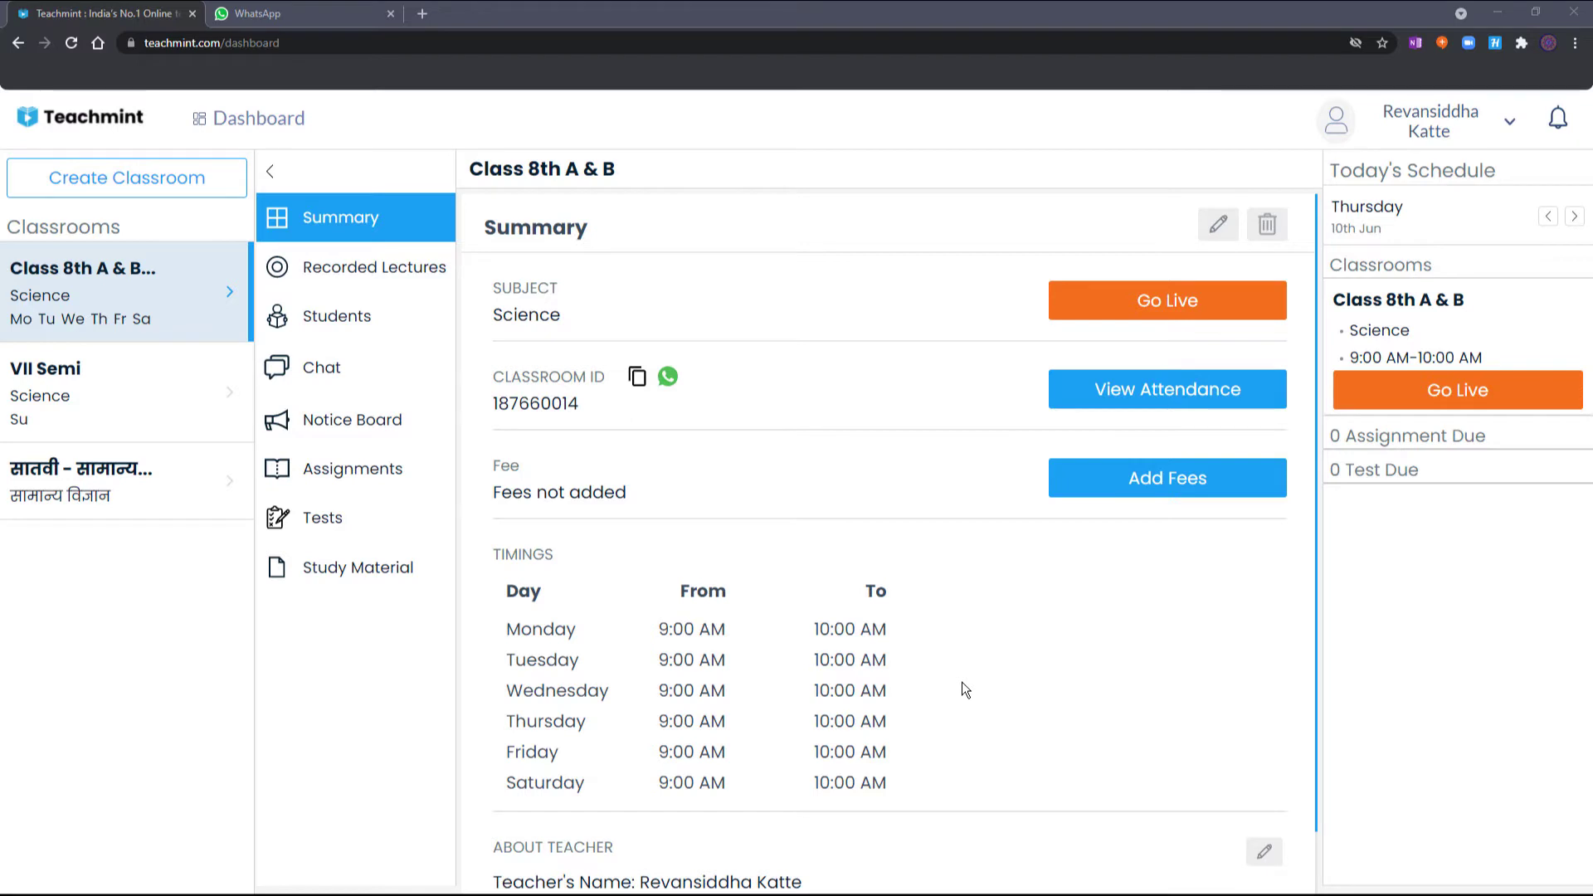
pyautogui.click(1166, 308)
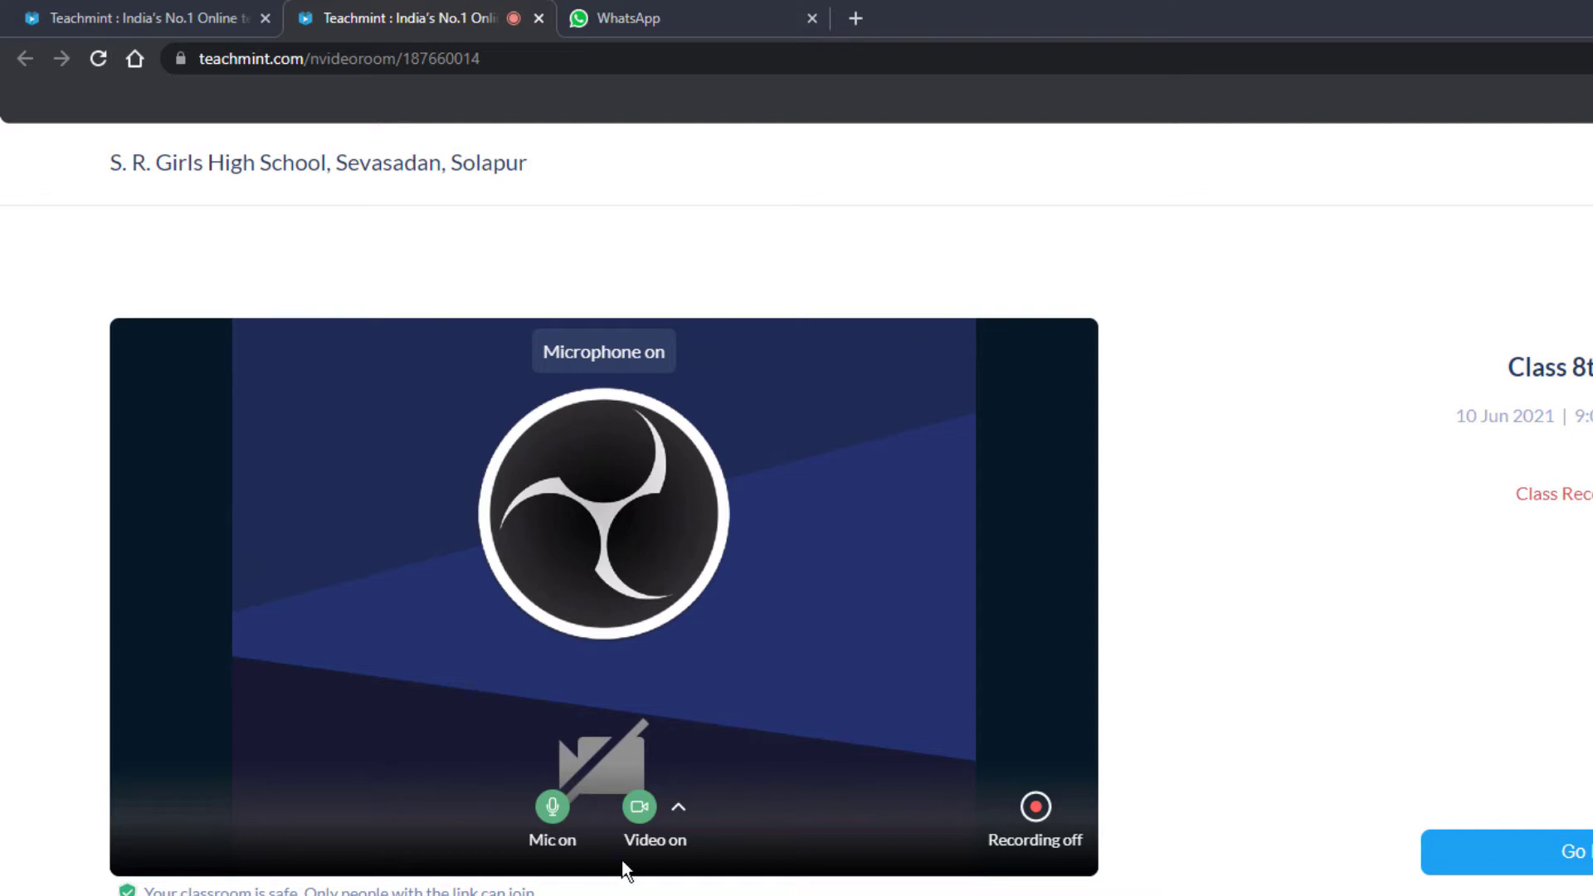
# Look at the video quality options, and switch the microphone off and back on
pyautogui.click(678, 809)
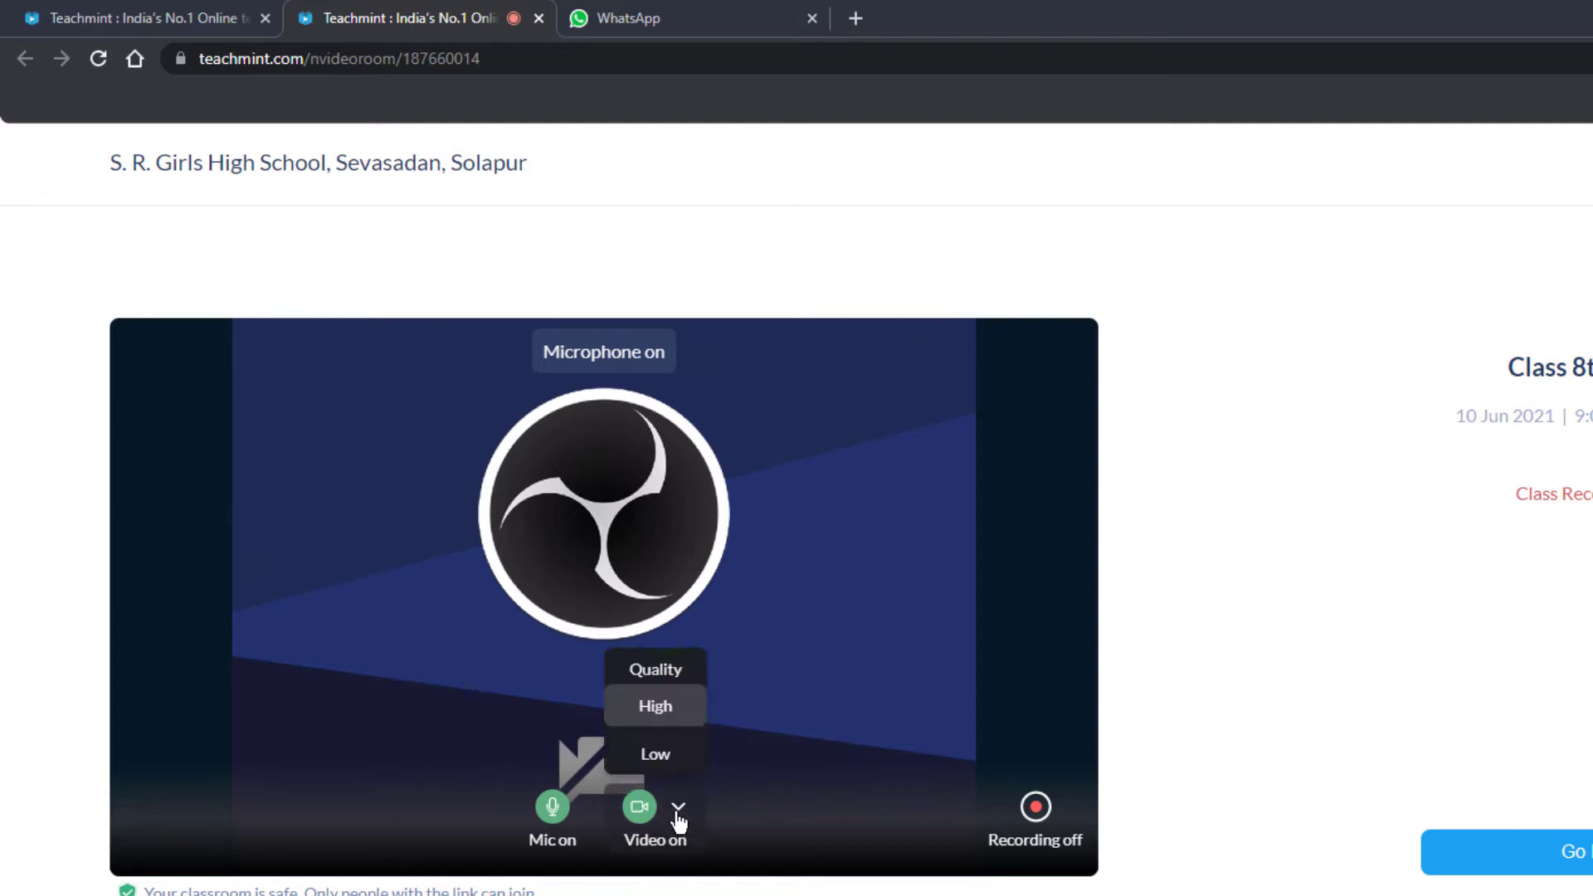
pyautogui.click(795, 701)
pyautogui.click(569, 813)
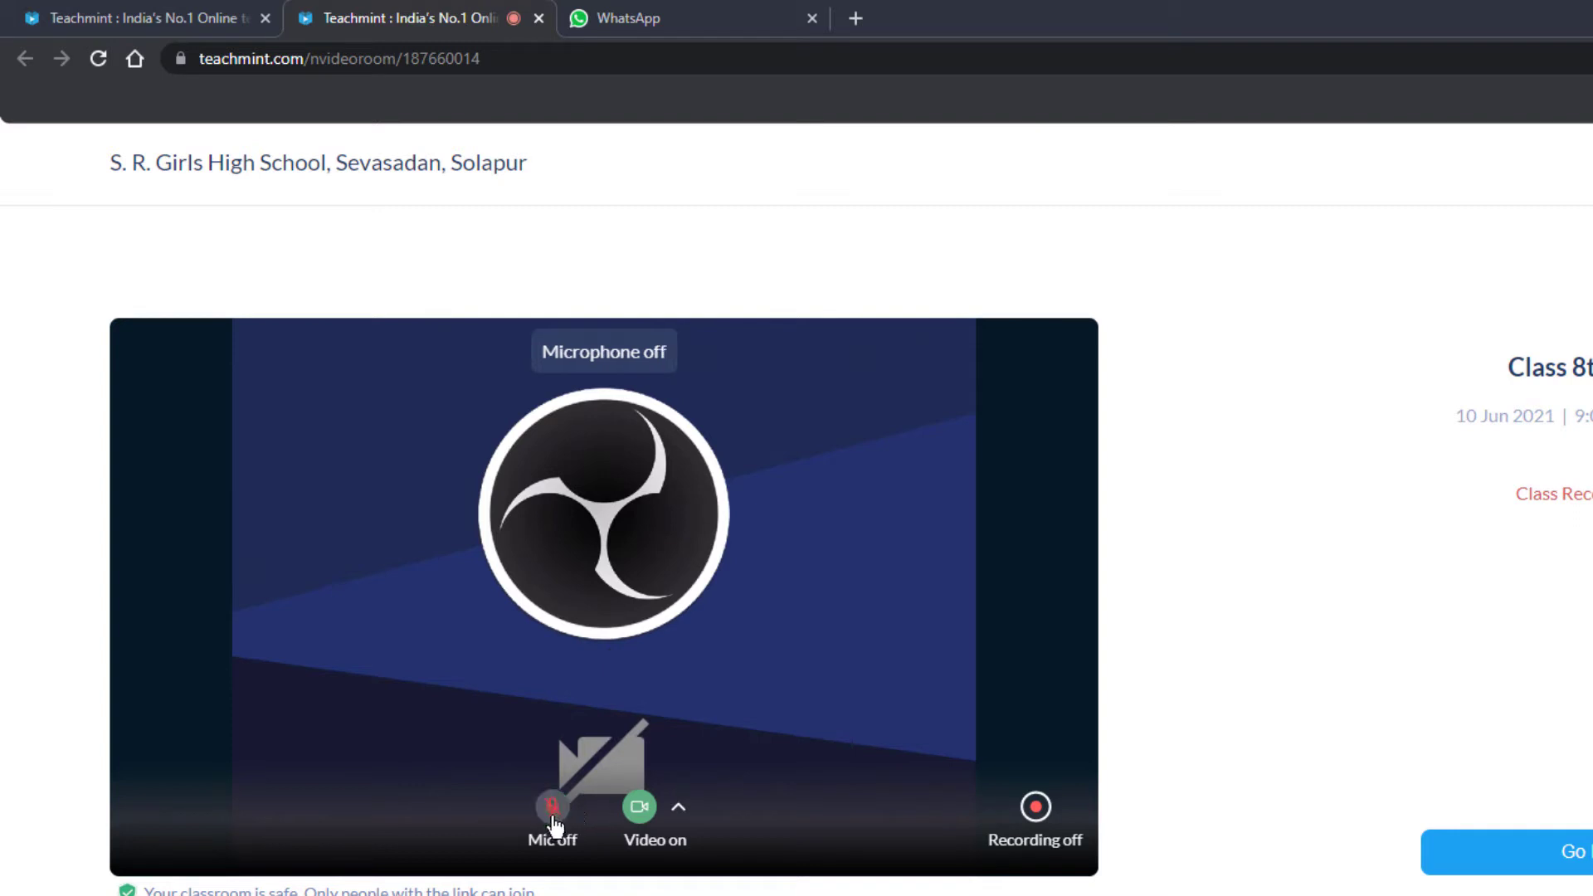
pyautogui.click(554, 820)
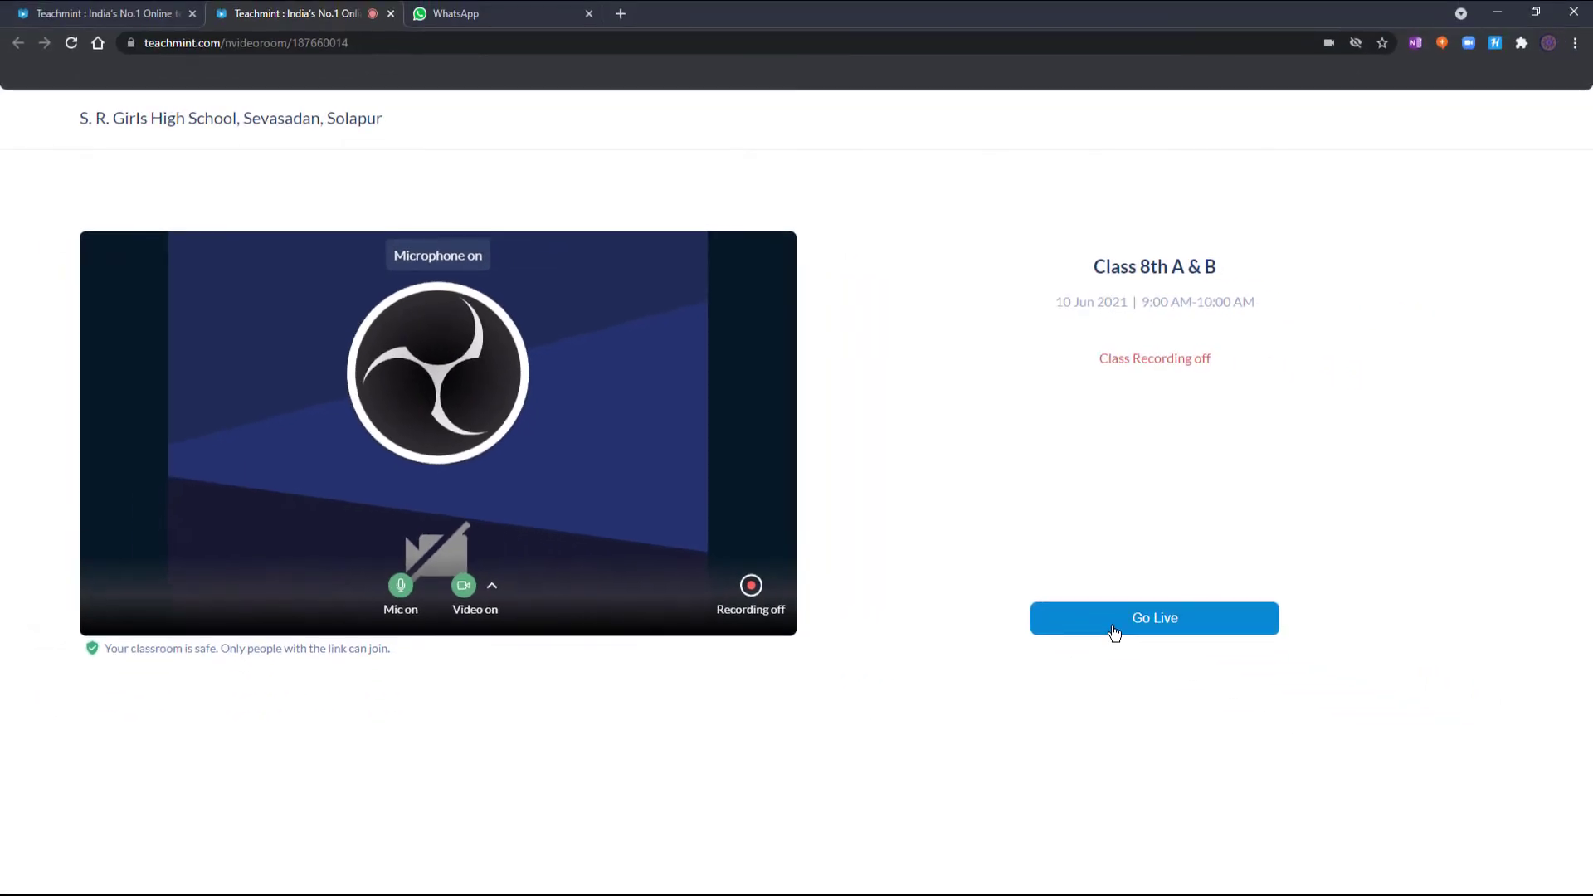
# Start the live class for Class 8th A & B and look at its chat
pyautogui.click(1114, 631)
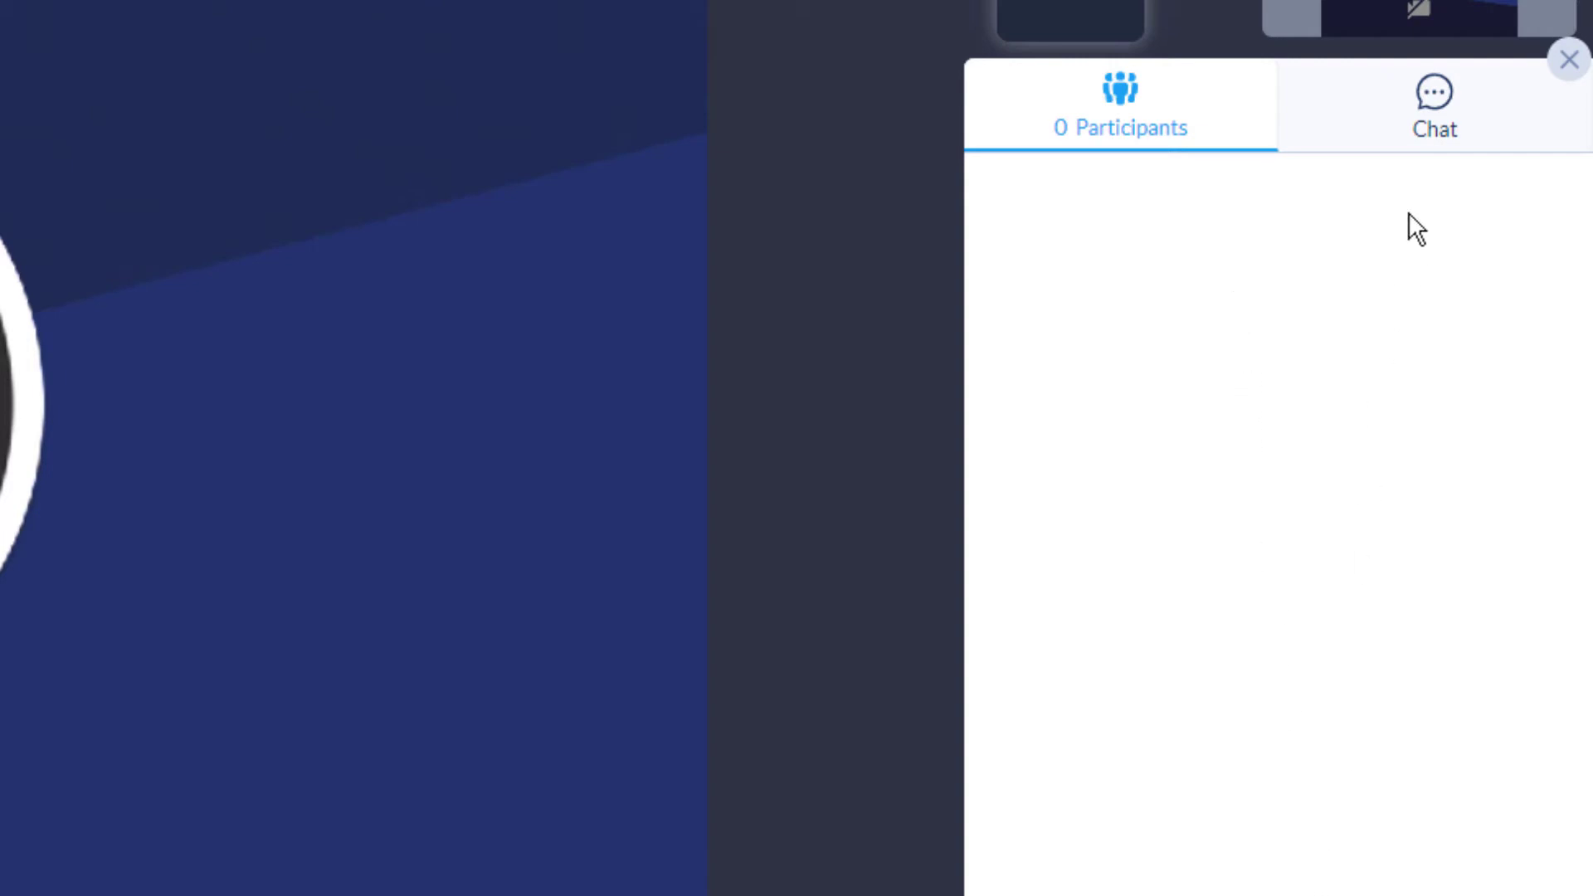
pyautogui.click(1416, 137)
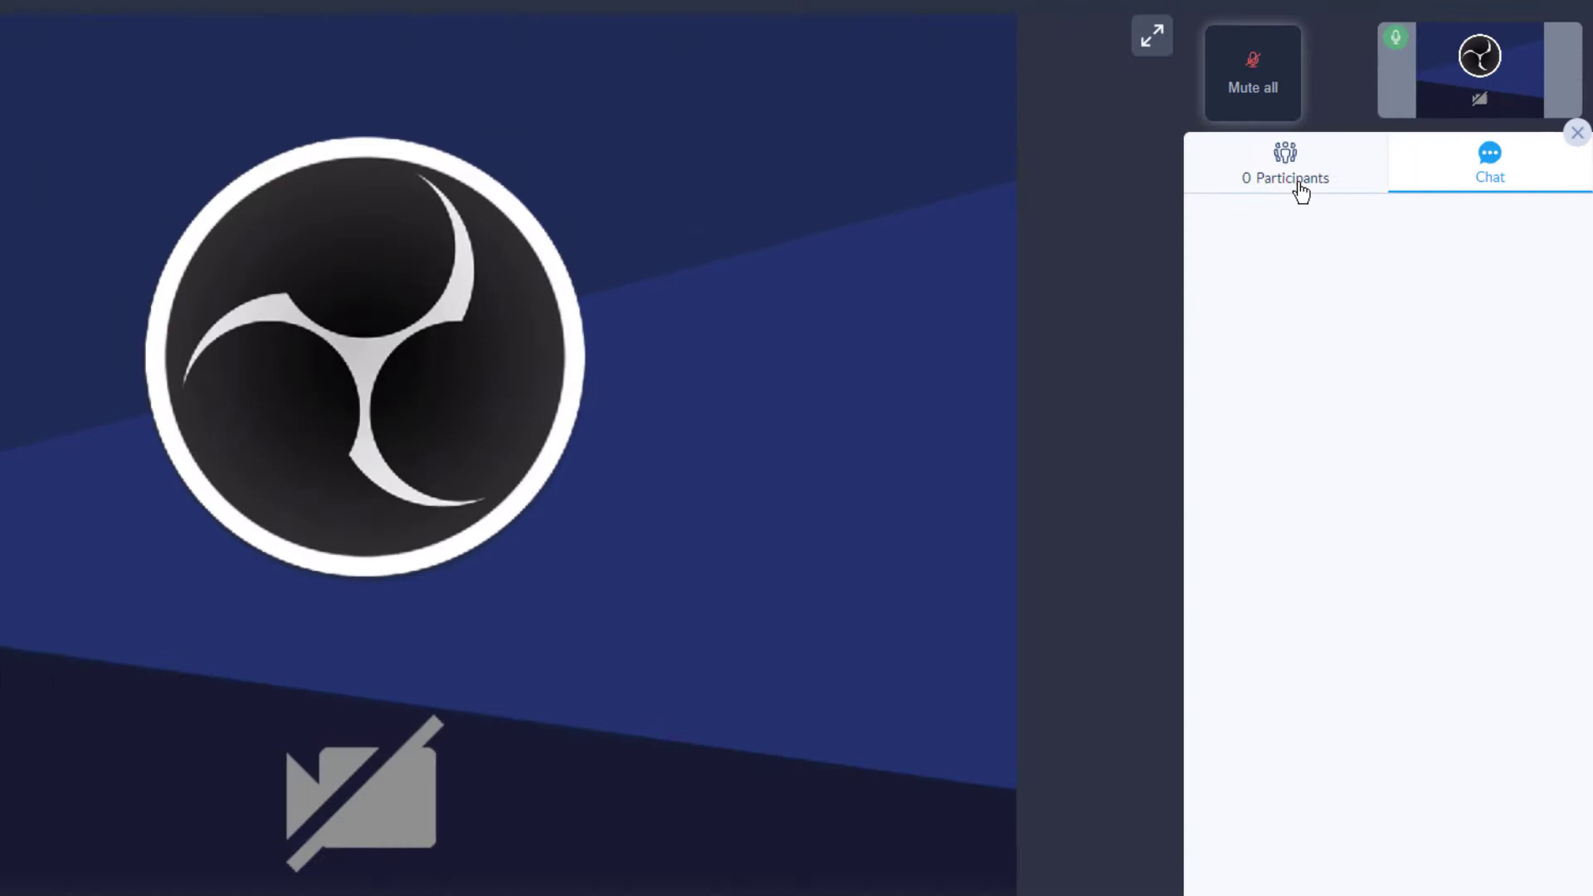
pyautogui.click(1141, 151)
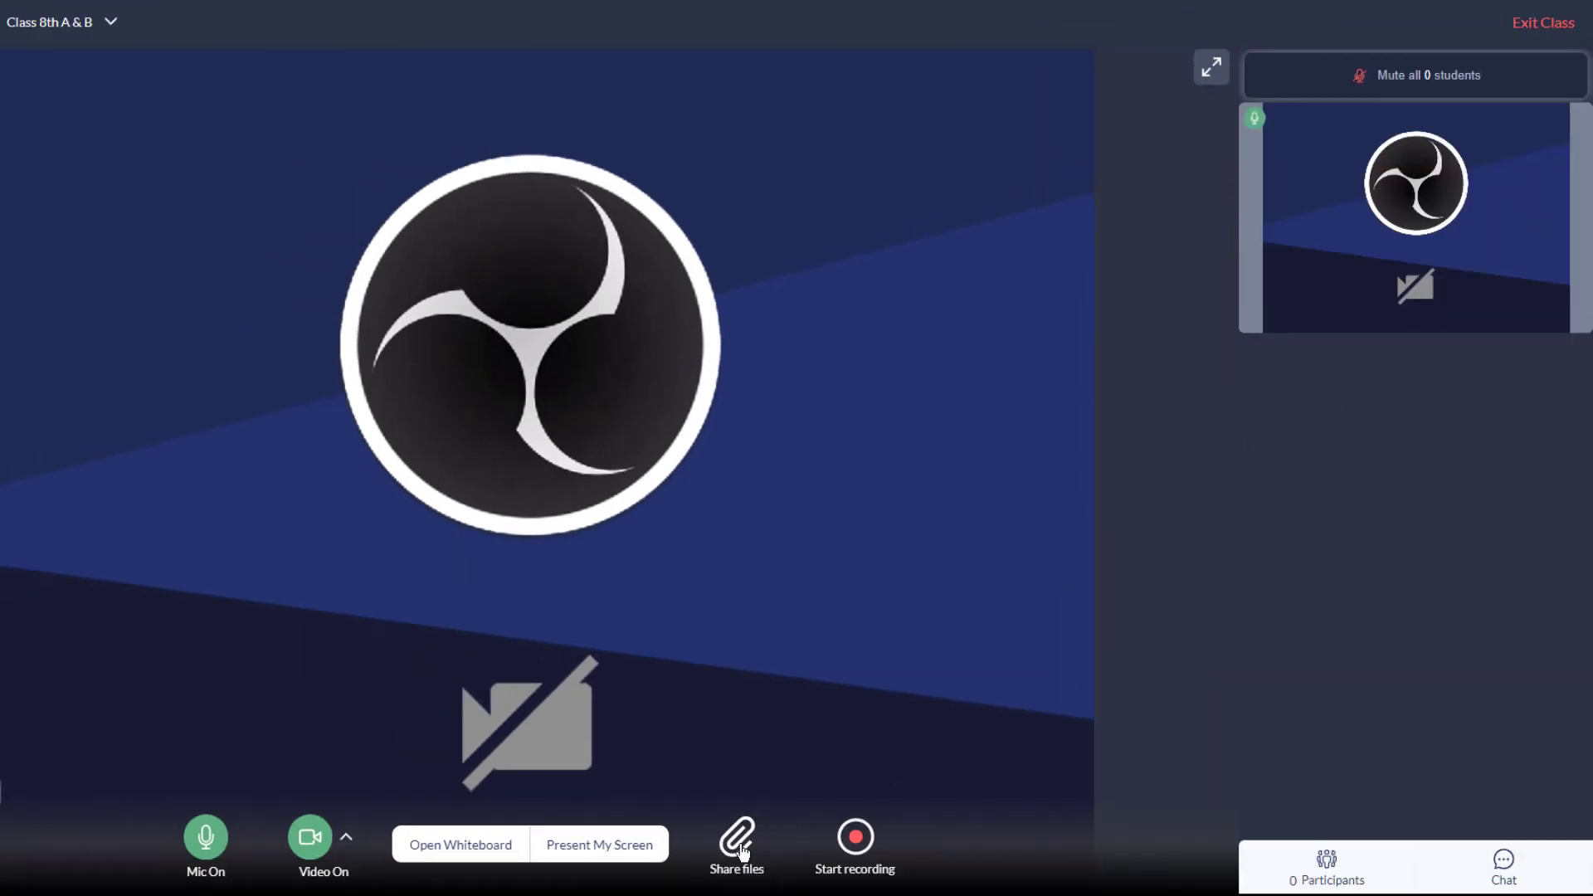
# Open the whiteboard in the live class, sharing the entire screen
pyautogui.click(462, 855)
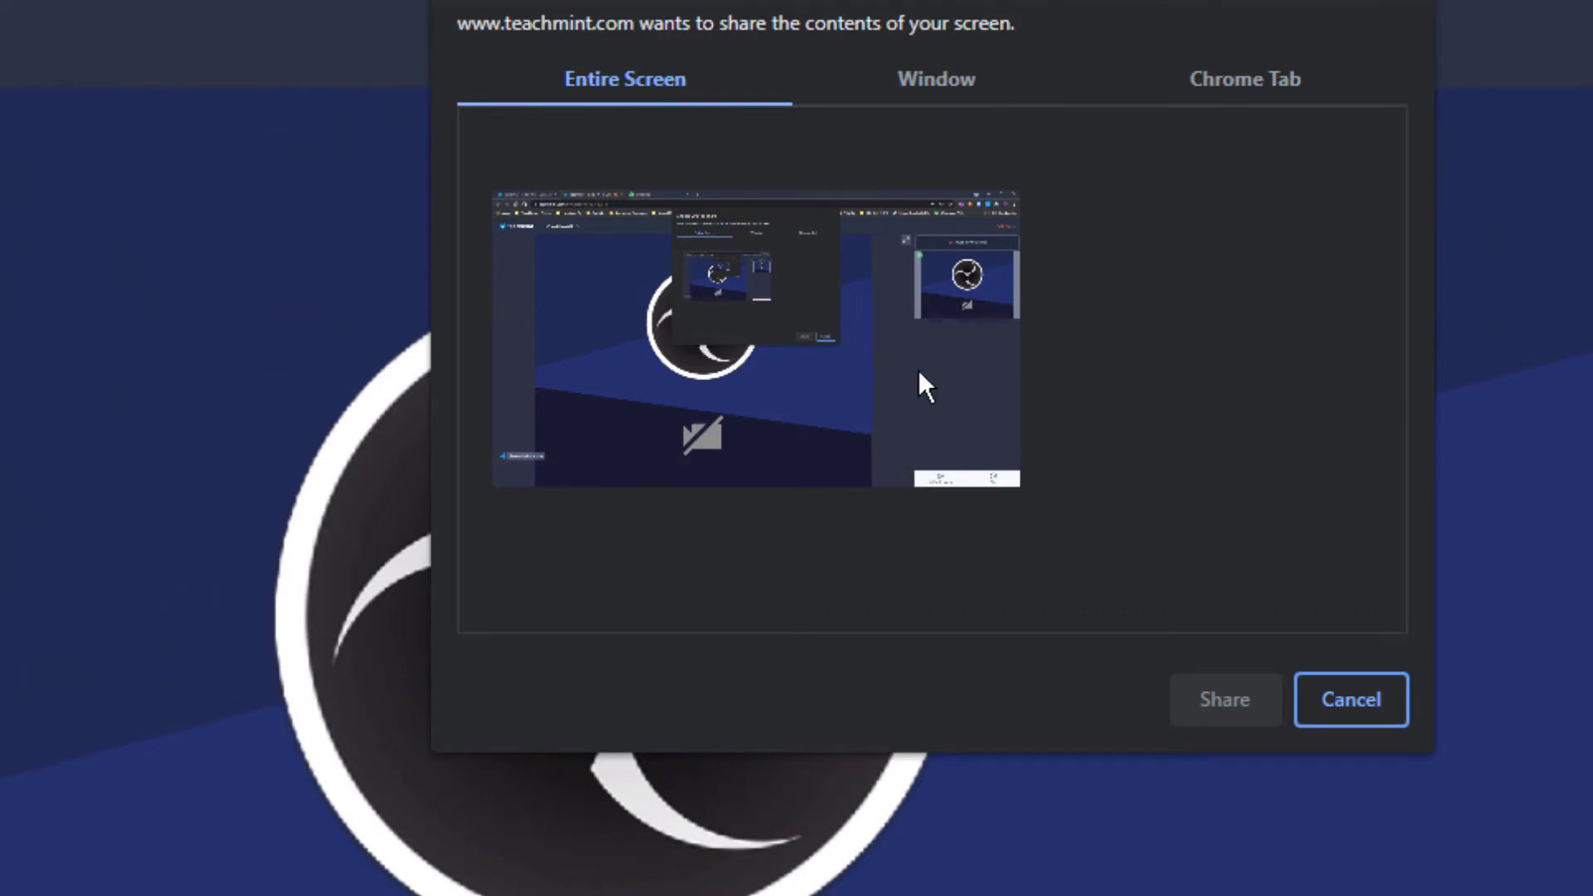
pyautogui.click(824, 286)
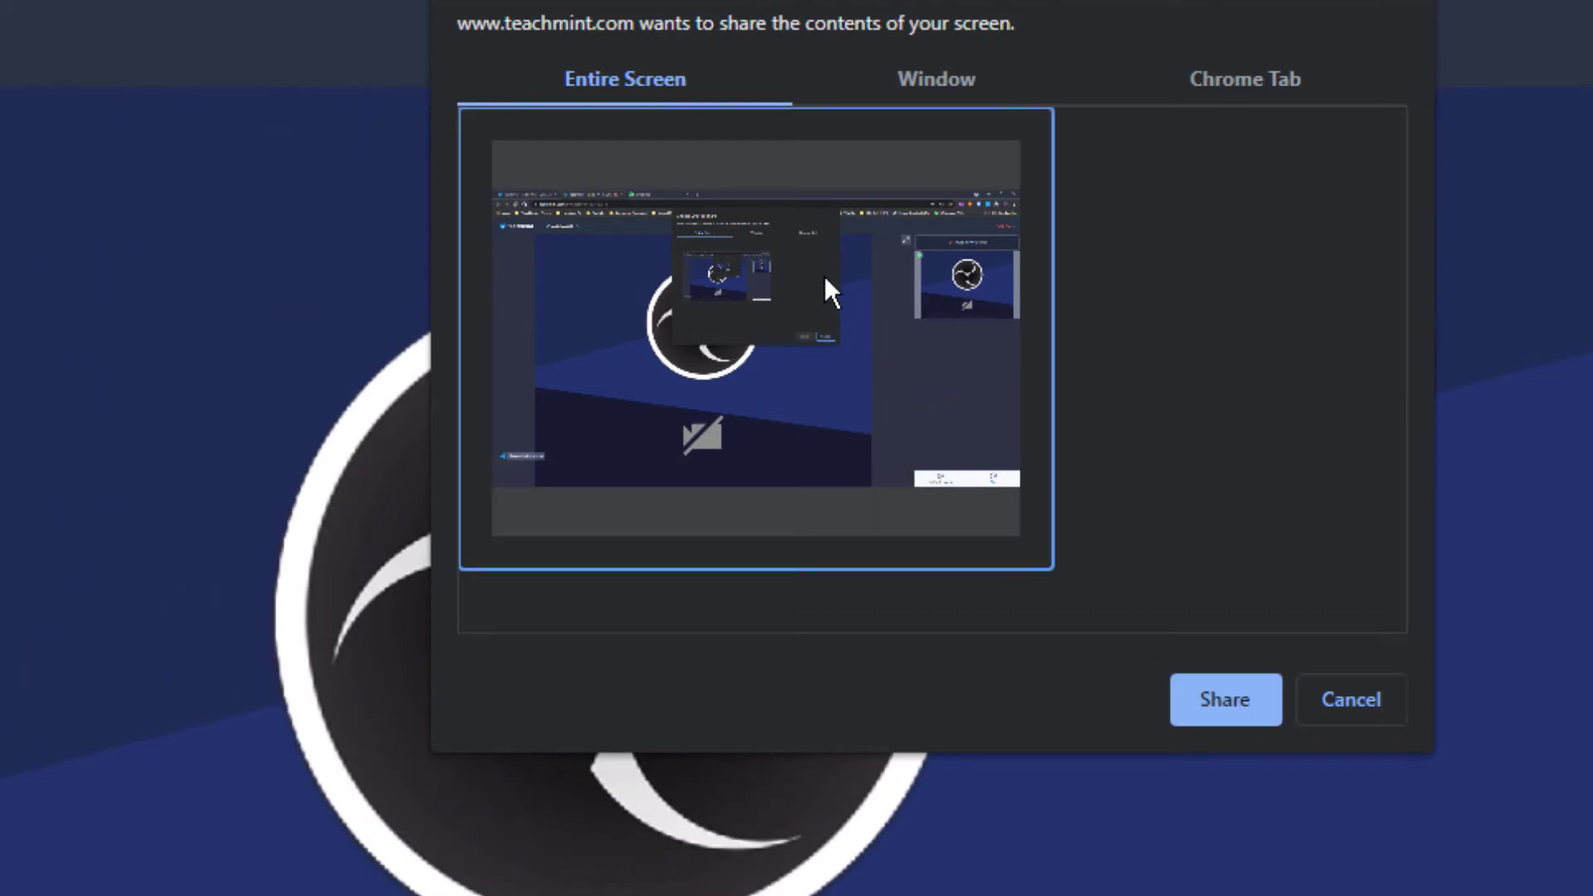
pyautogui.click(1207, 698)
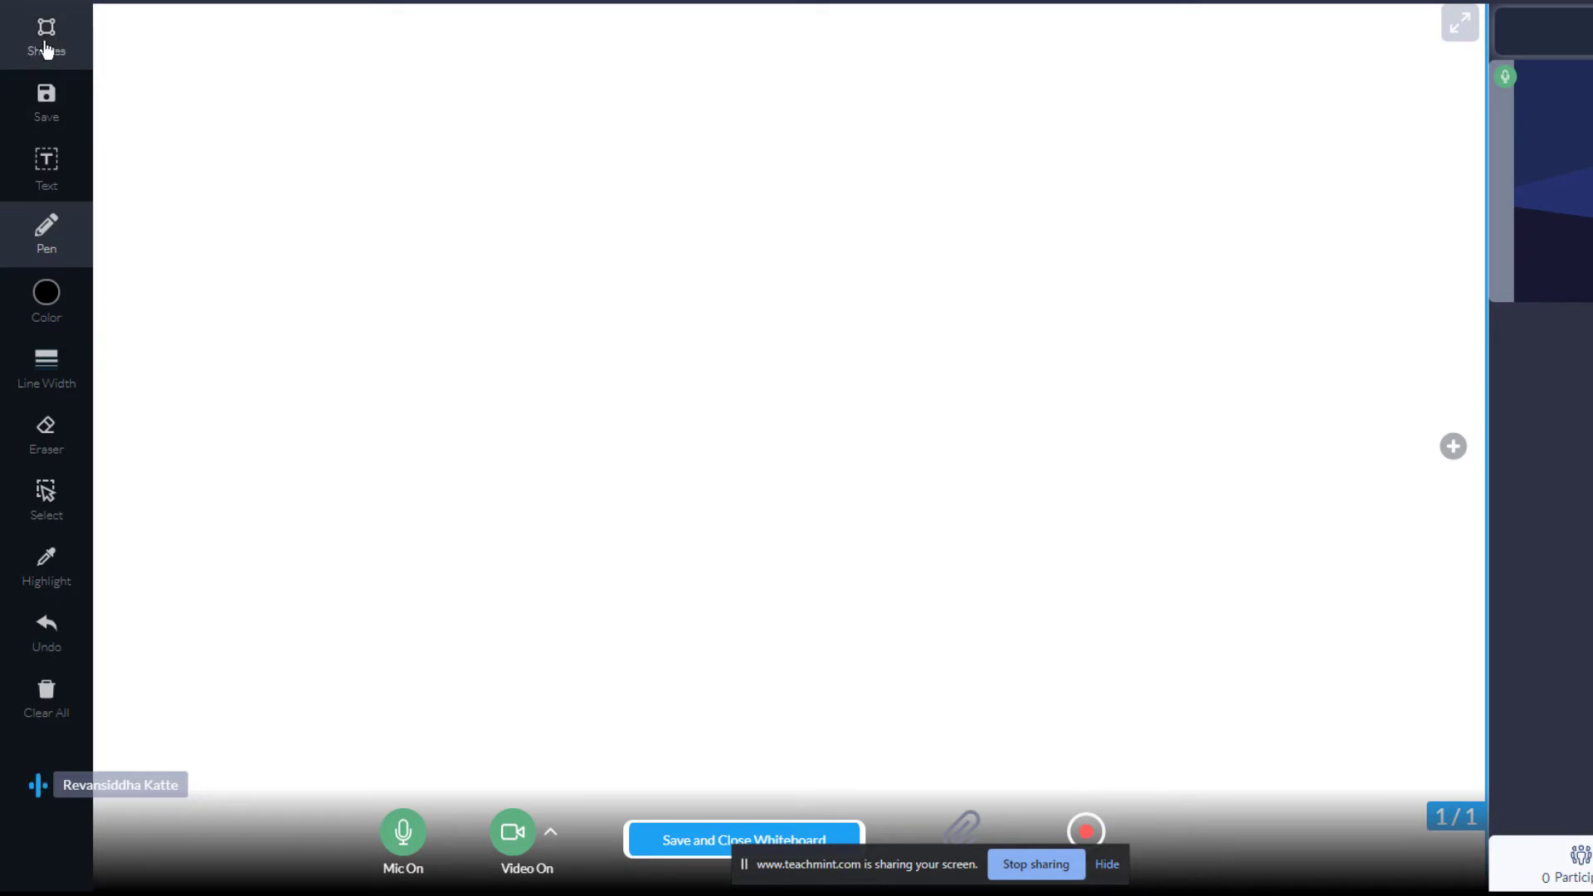
# Add a rectangle to the whiteboard and stretch its right side to about two and a half times the width
pyautogui.click(43, 41)
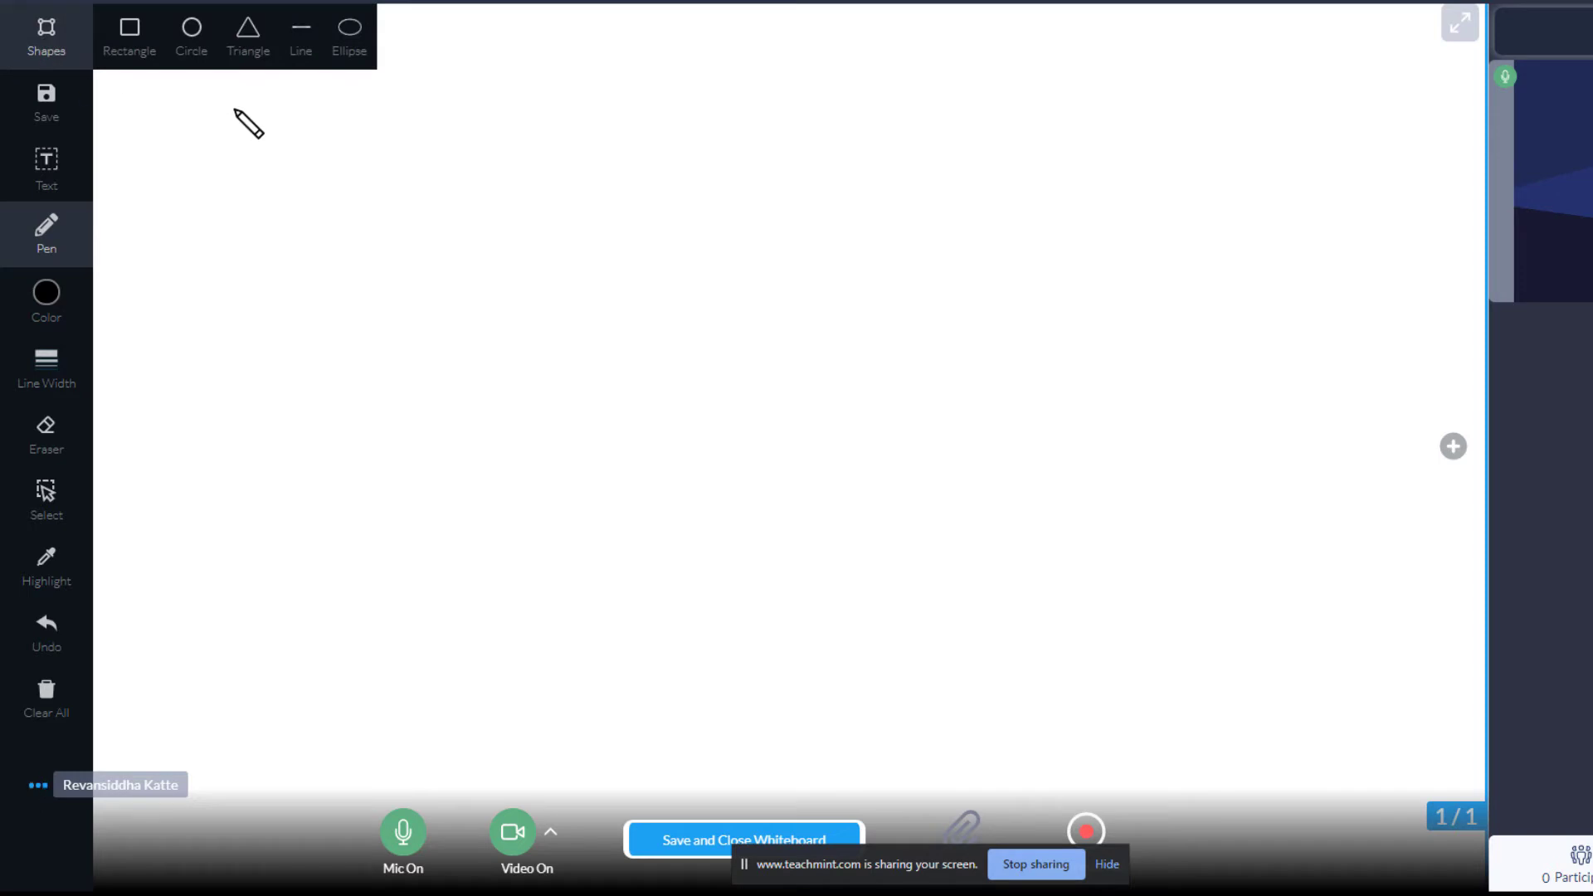
pyautogui.click(131, 37)
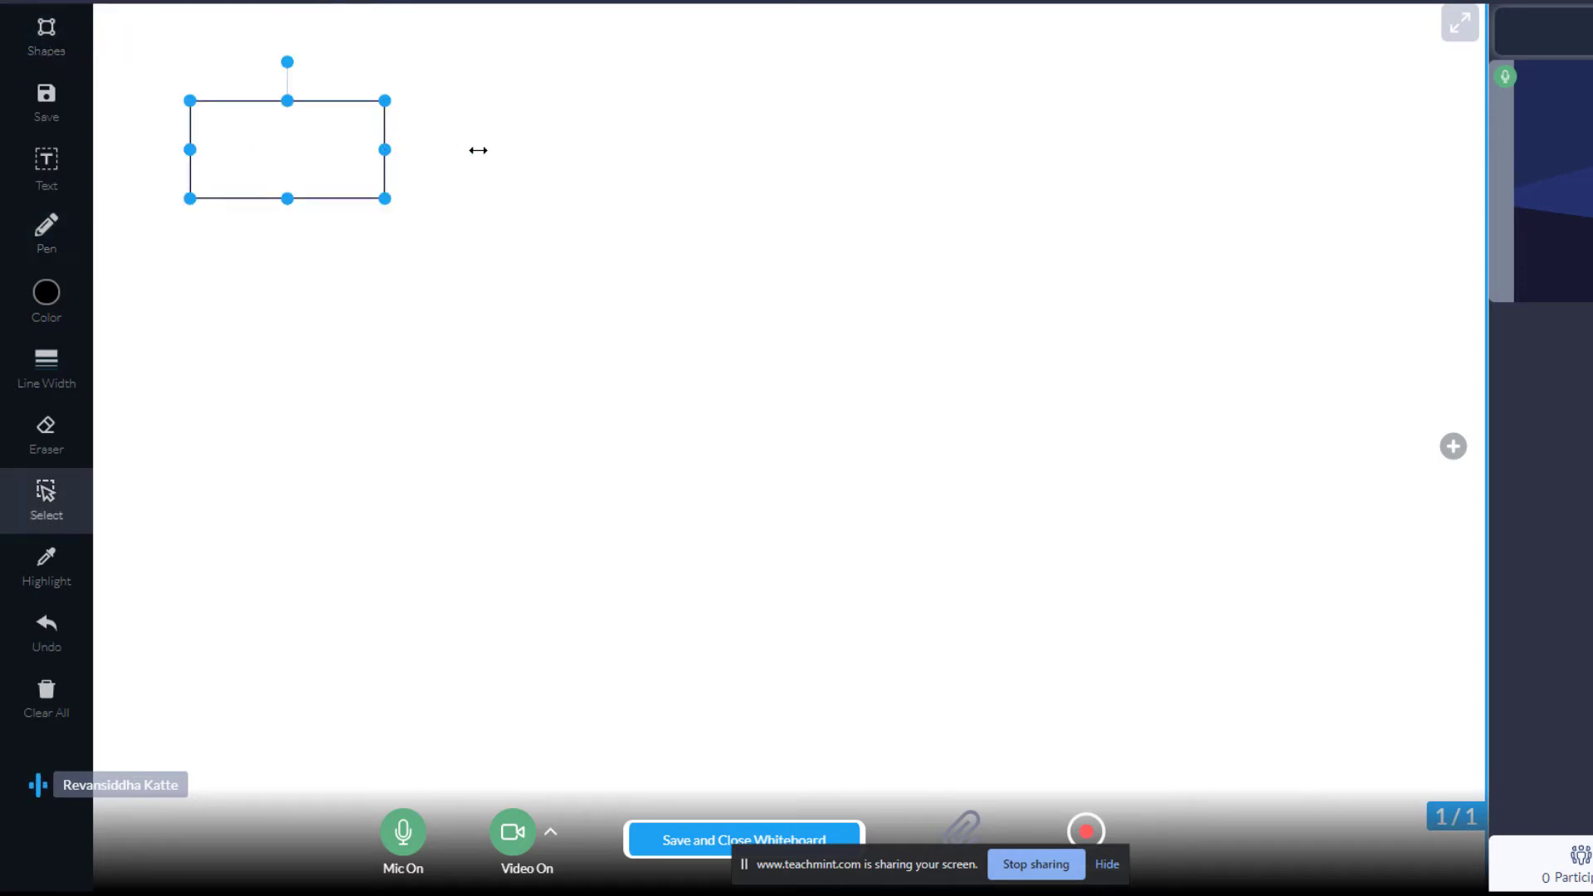
pyautogui.moveTo(478, 150); pyautogui.dragTo(671, 149)
# Add a circle to the whiteboard and move it just below the rectangle's left end
pyautogui.click(48, 38)
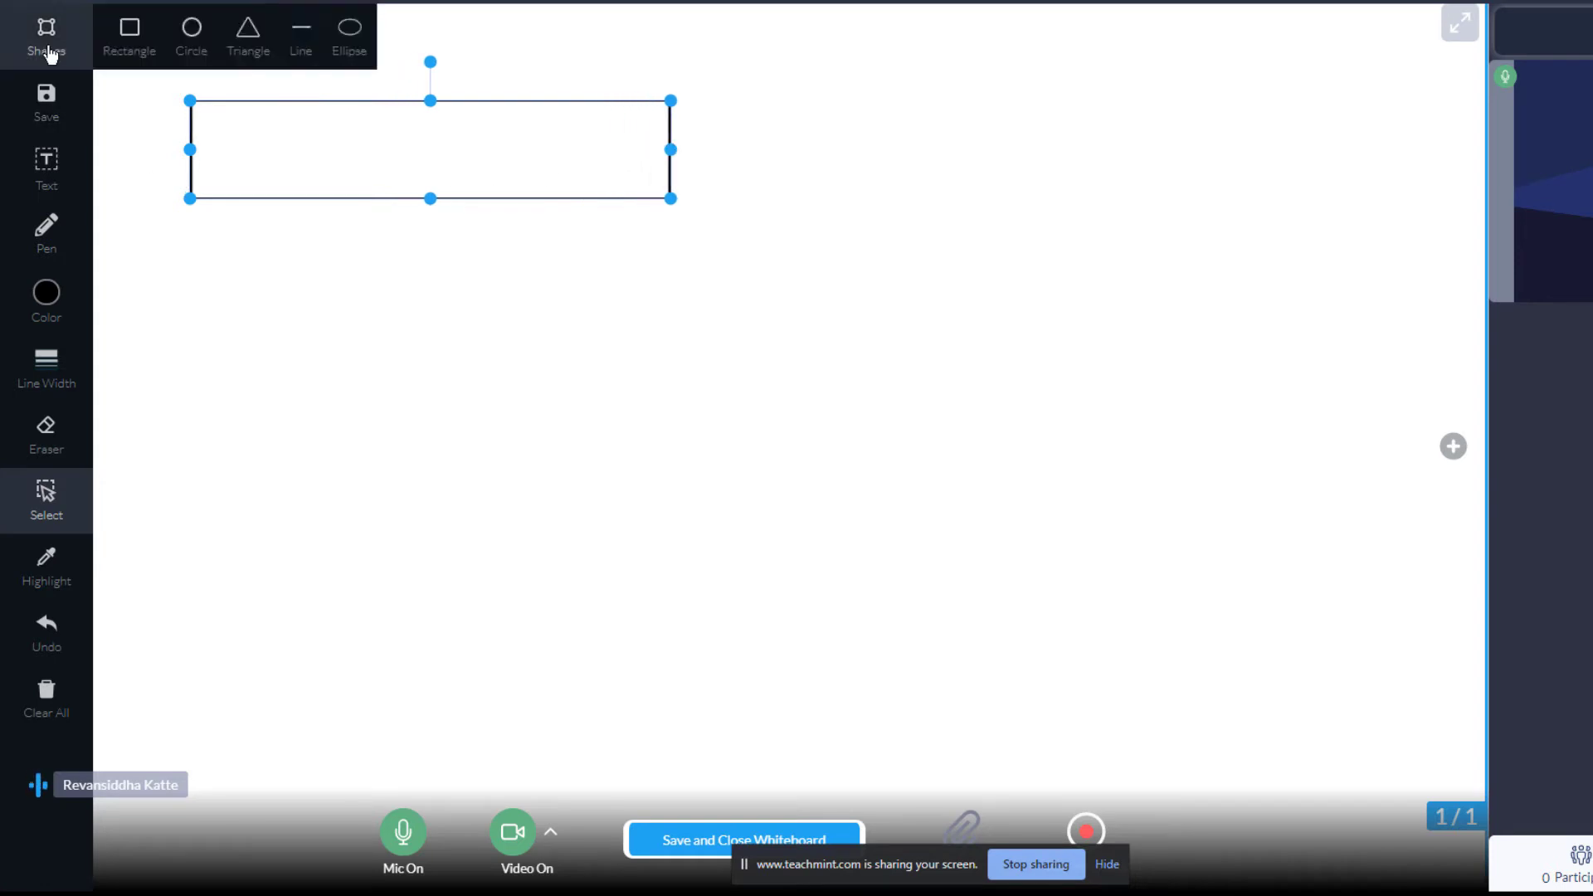
pyautogui.click(191, 37)
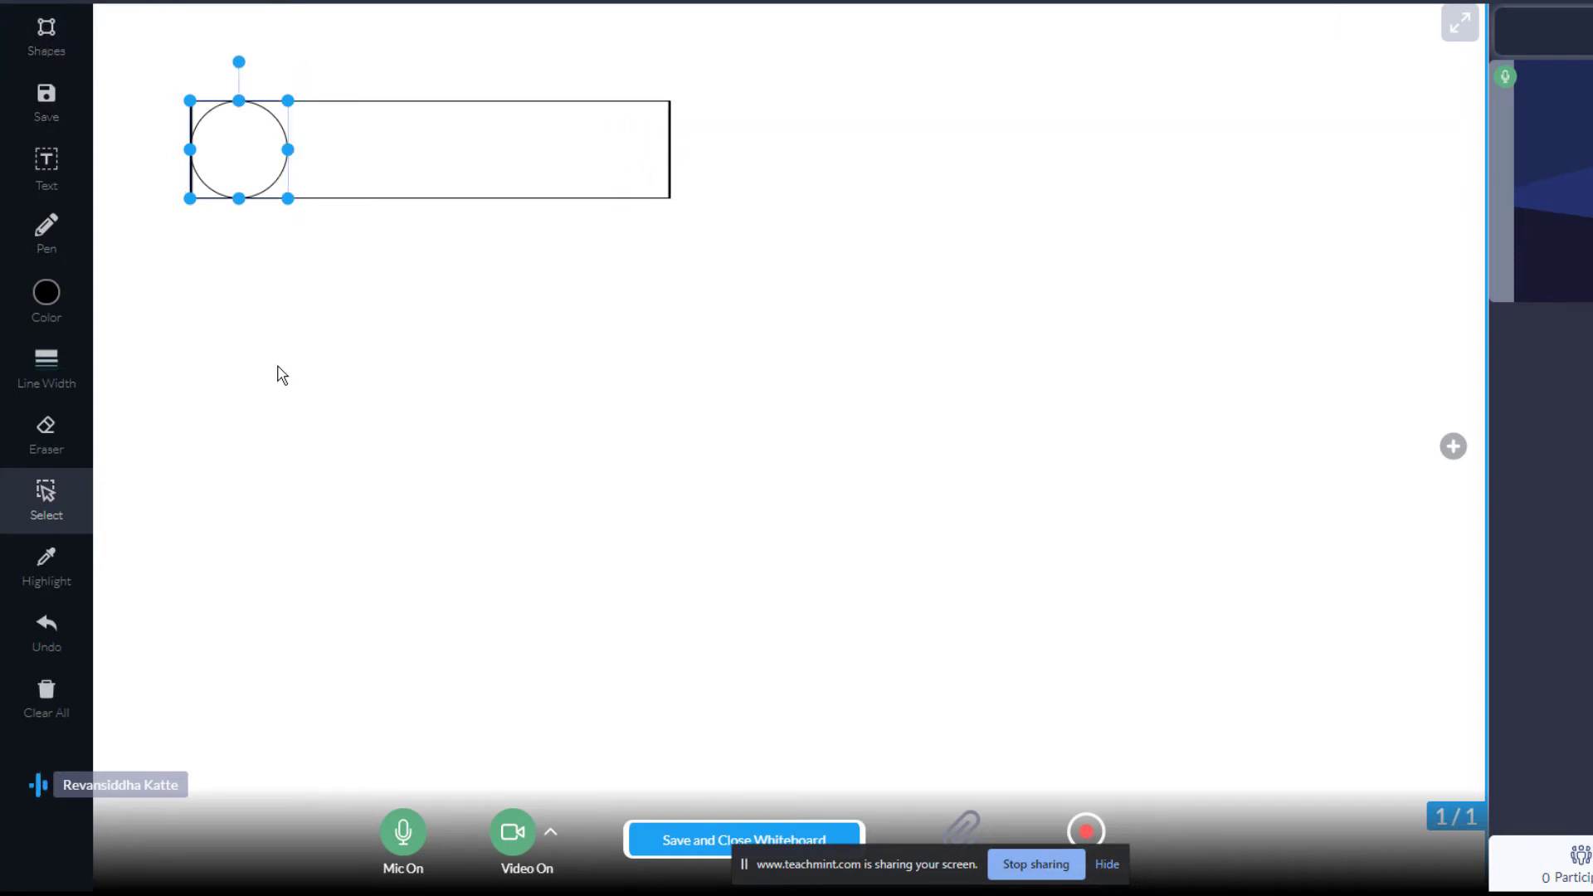
pyautogui.moveTo(227, 149); pyautogui.dragTo(226, 288)
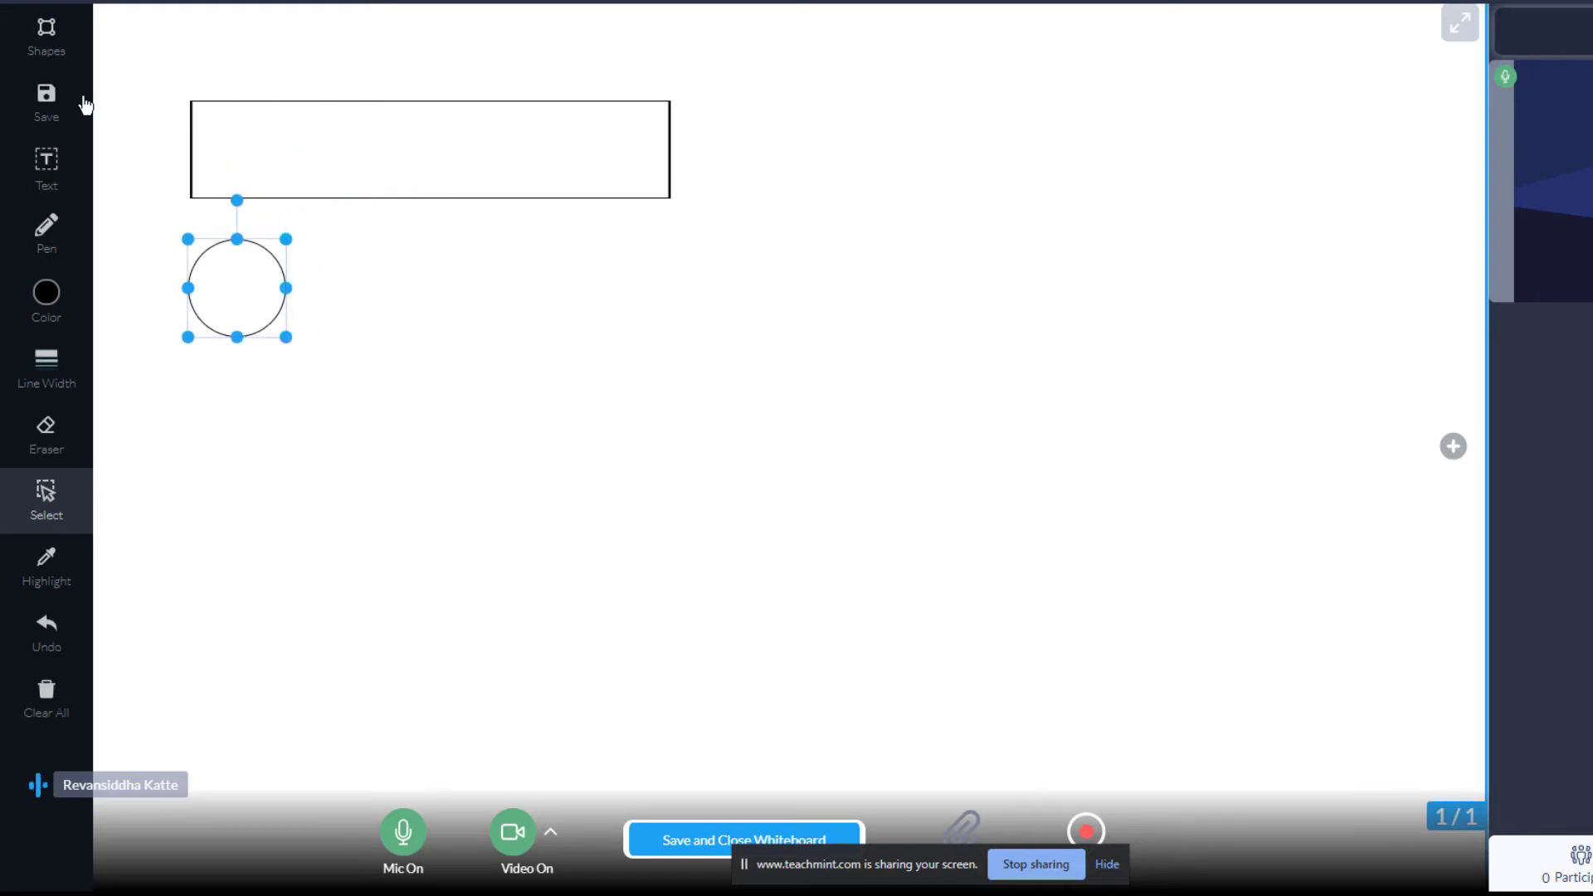
# Add a triangle to the whiteboard and move it below the rectangle, beside the circle
pyautogui.click(51, 40)
pyautogui.click(243, 37)
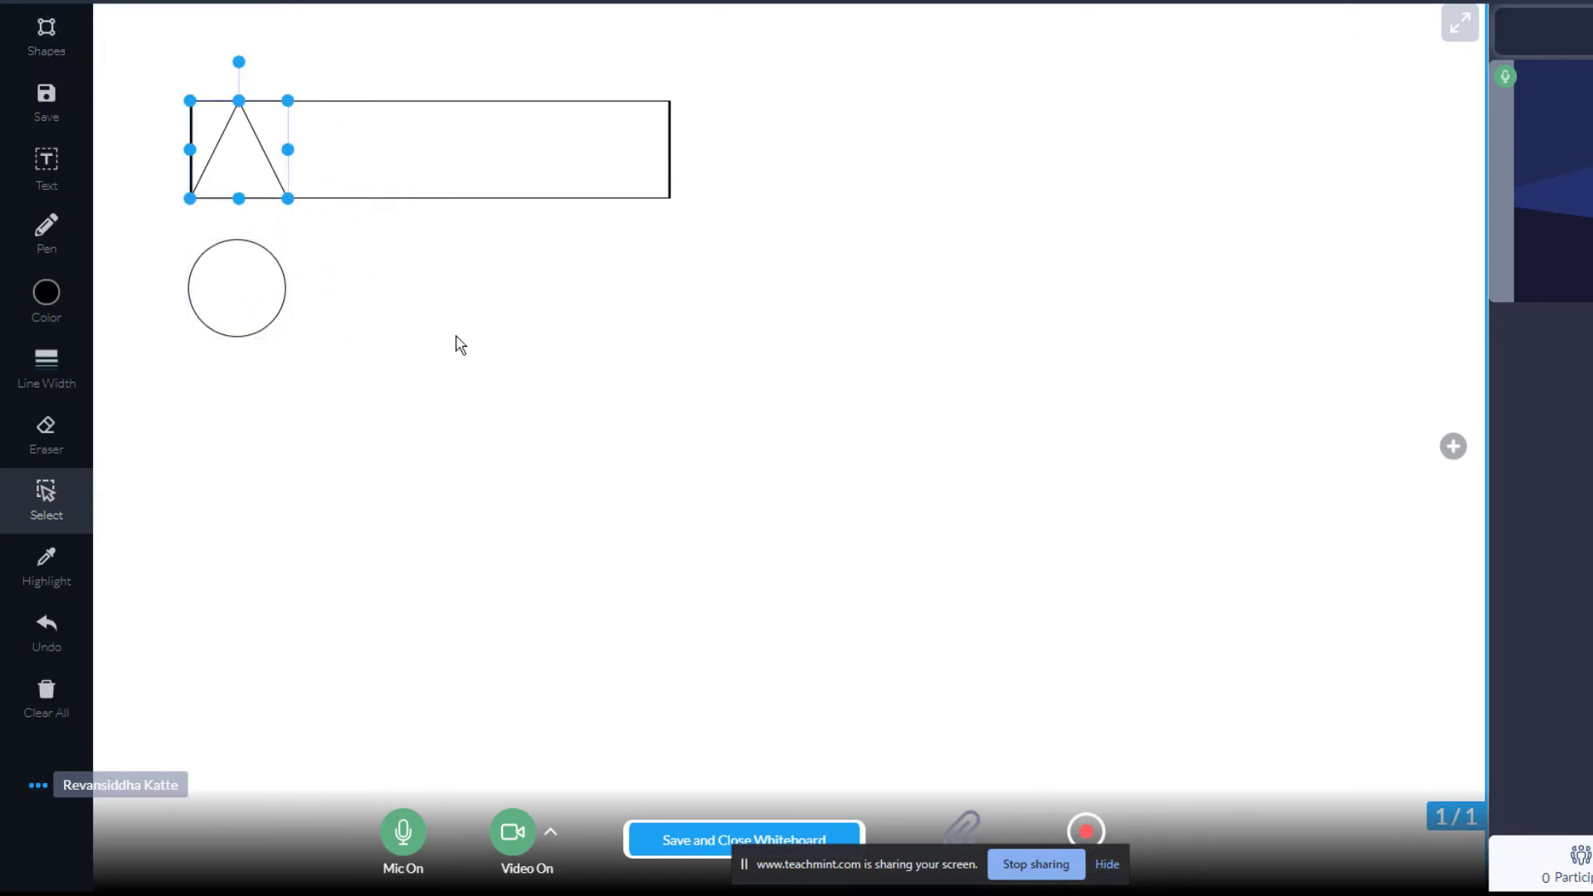
pyautogui.click(449, 283)
pyautogui.moveTo(240, 158); pyautogui.dragTo(418, 309)
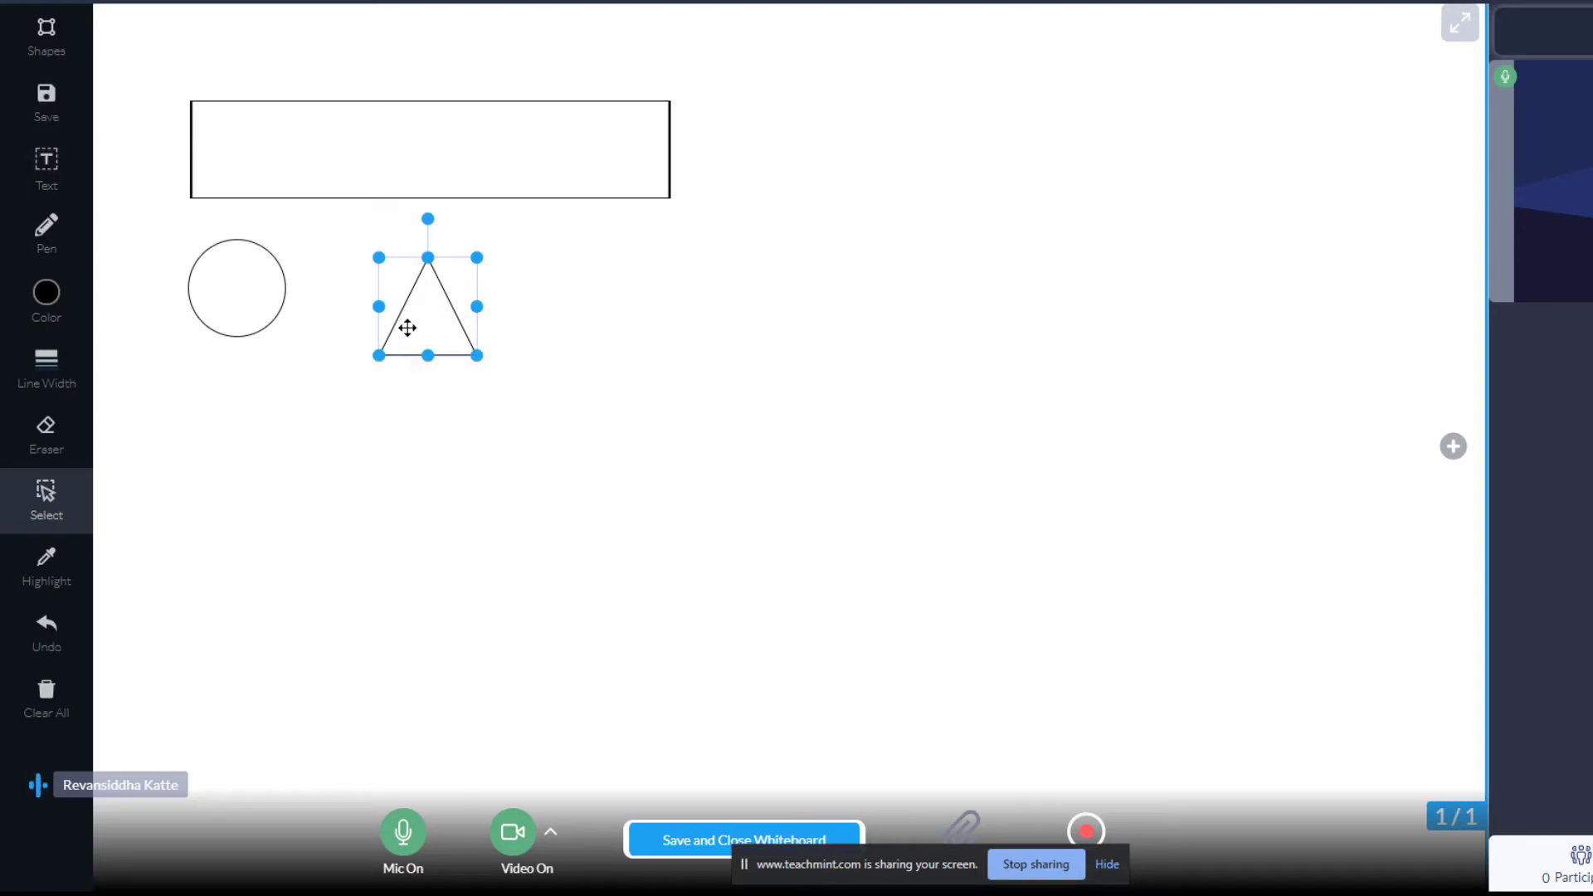
# Add a text box reading "lesson No 1 -" above and beyond the rectangle's right end
pyautogui.click(55, 175)
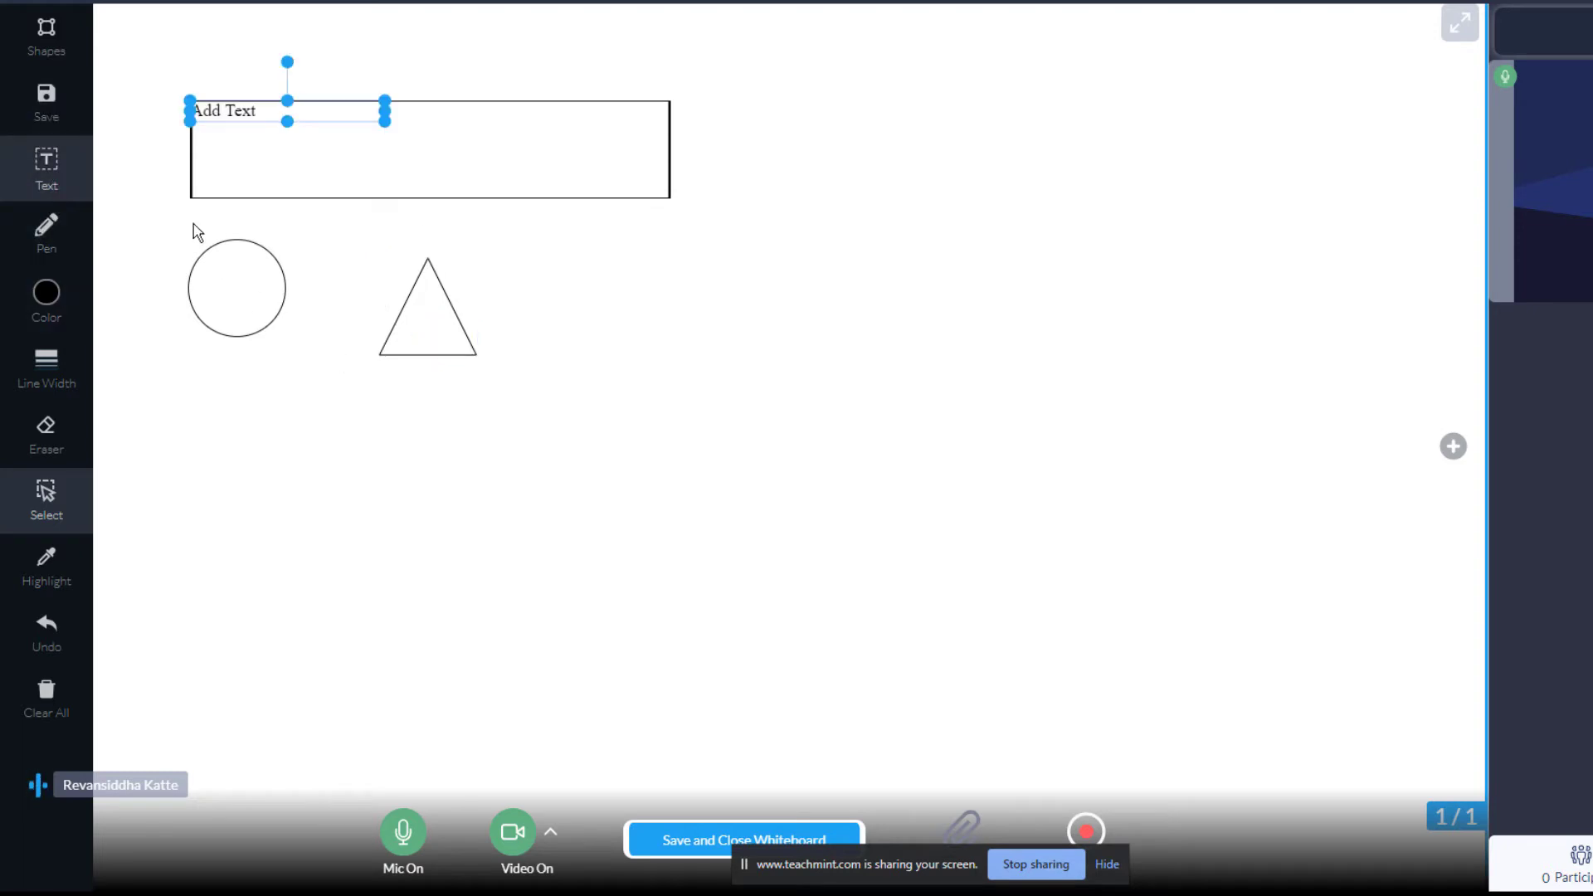
pyautogui.moveTo(256, 117); pyautogui.dragTo(799, 76)
pyautogui.doubleClick(885, 80)
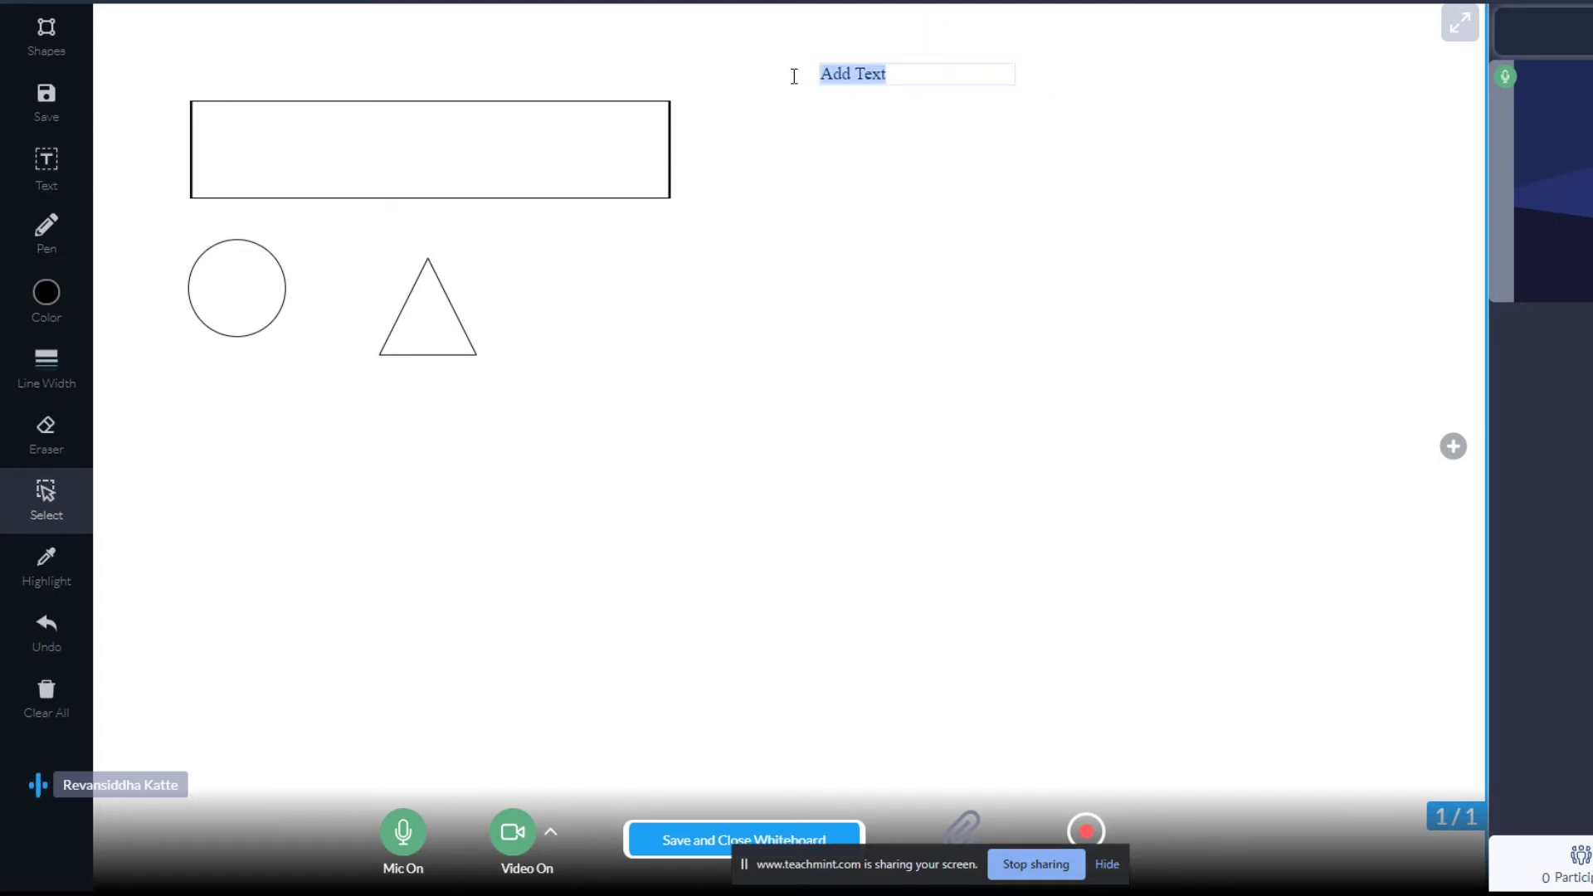
pyautogui.write('lesson No 1 -')
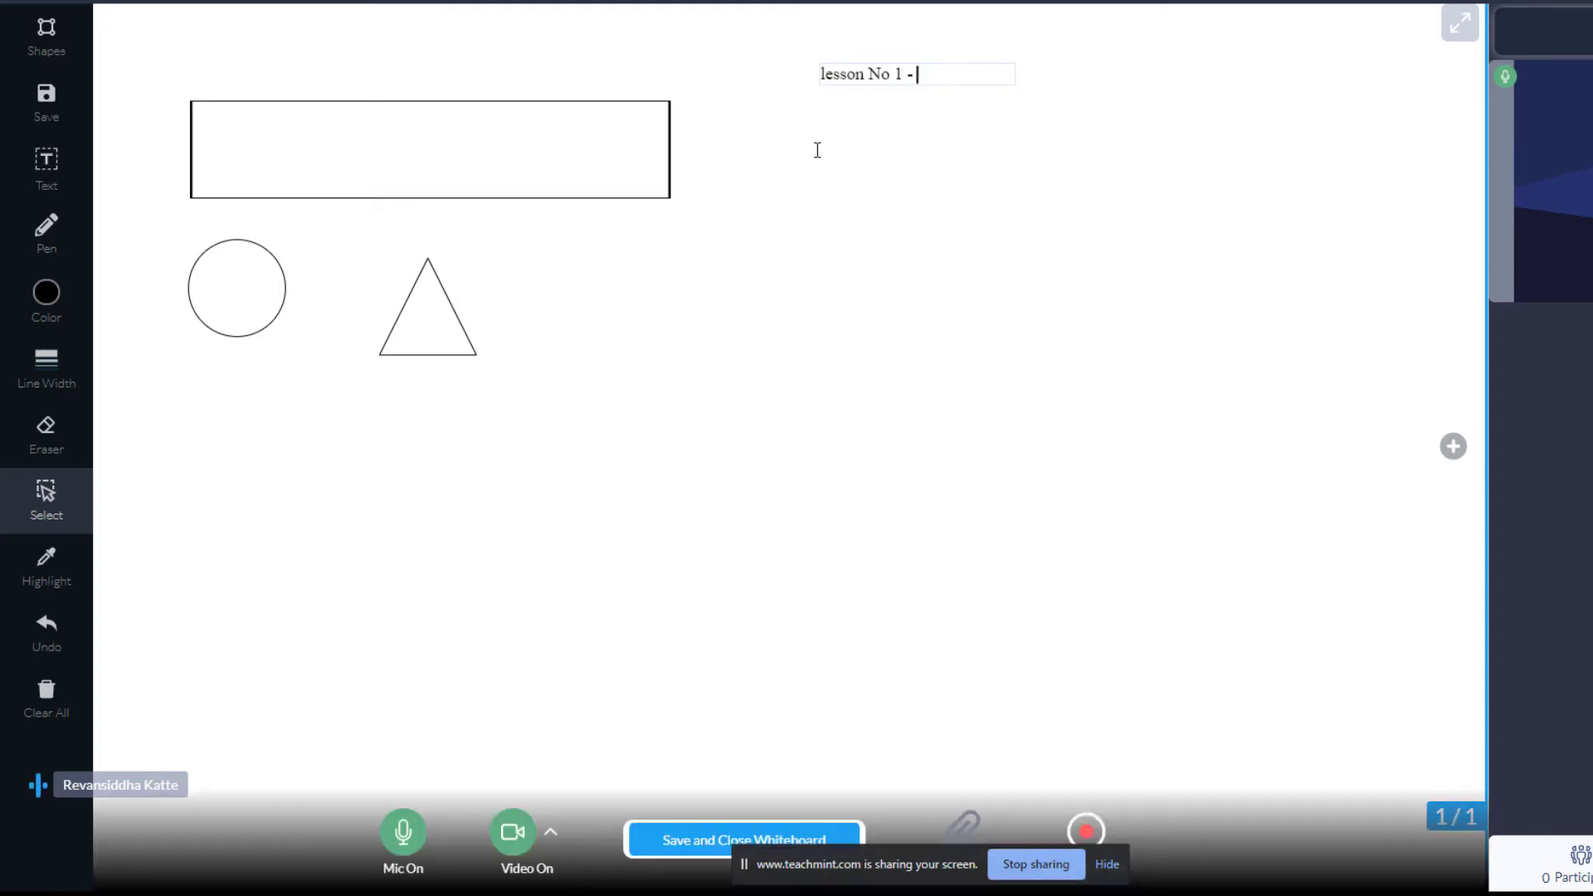
# Draw an irregular amoeba outline with the Pen beside the triangle, adding a small nucleus and an arrow pointing to it
pyautogui.click(46, 234)
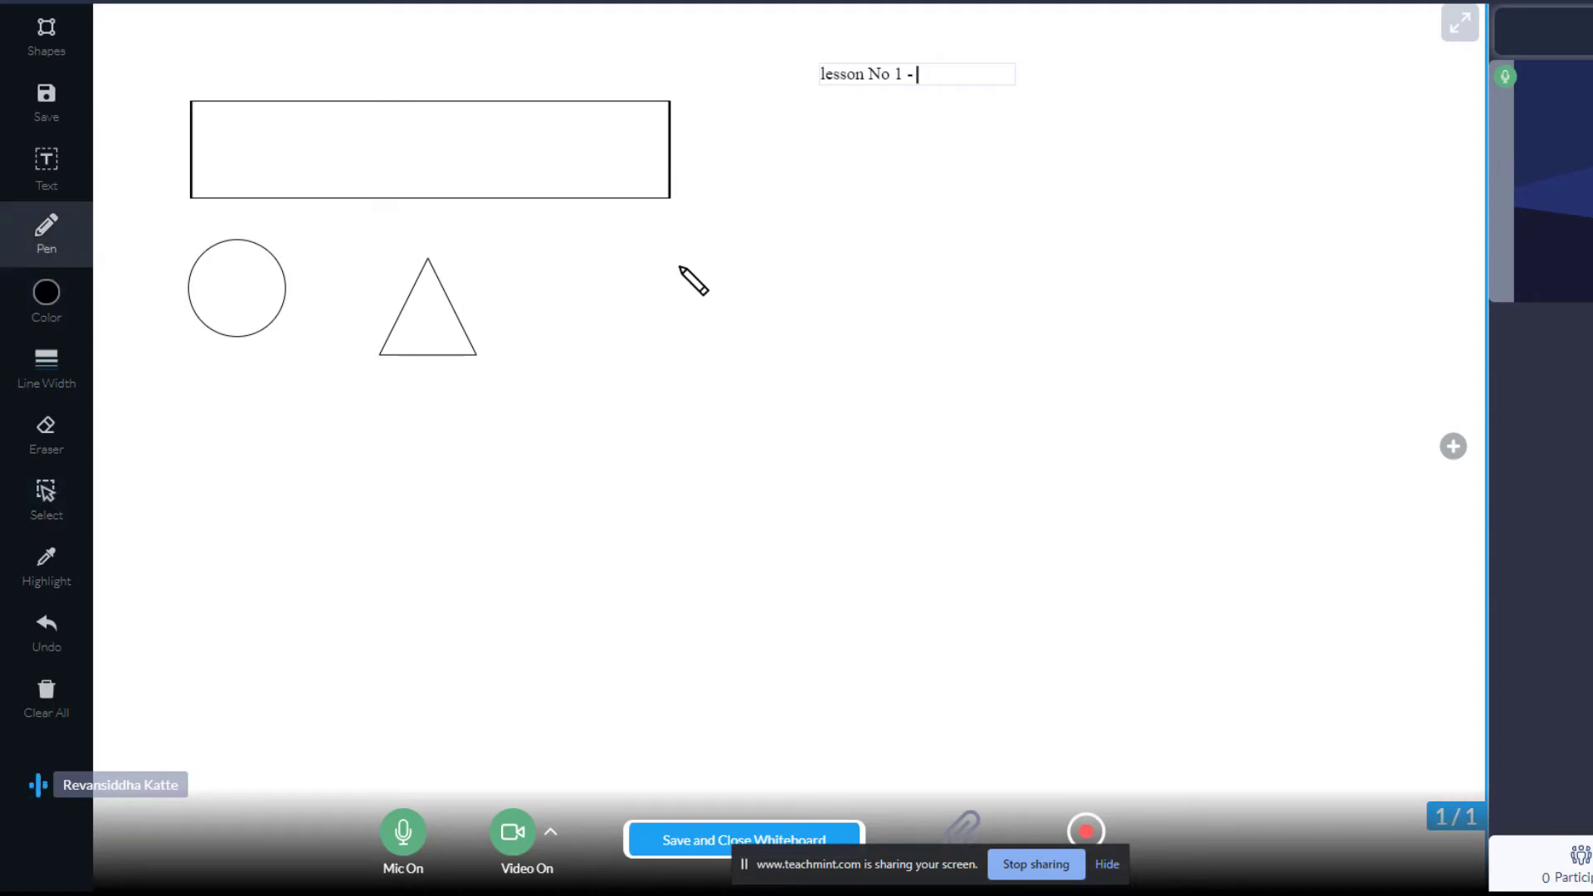
pyautogui.moveTo(685, 251)
pyautogui.mouseDown()
pyautogui.moveTo(665, 254)
pyautogui.moveTo(730, 475)
pyautogui.moveTo(845, 380)
pyautogui.mouseUp()
pyautogui.moveTo(833, 317); pyautogui.dragTo(686, 250)
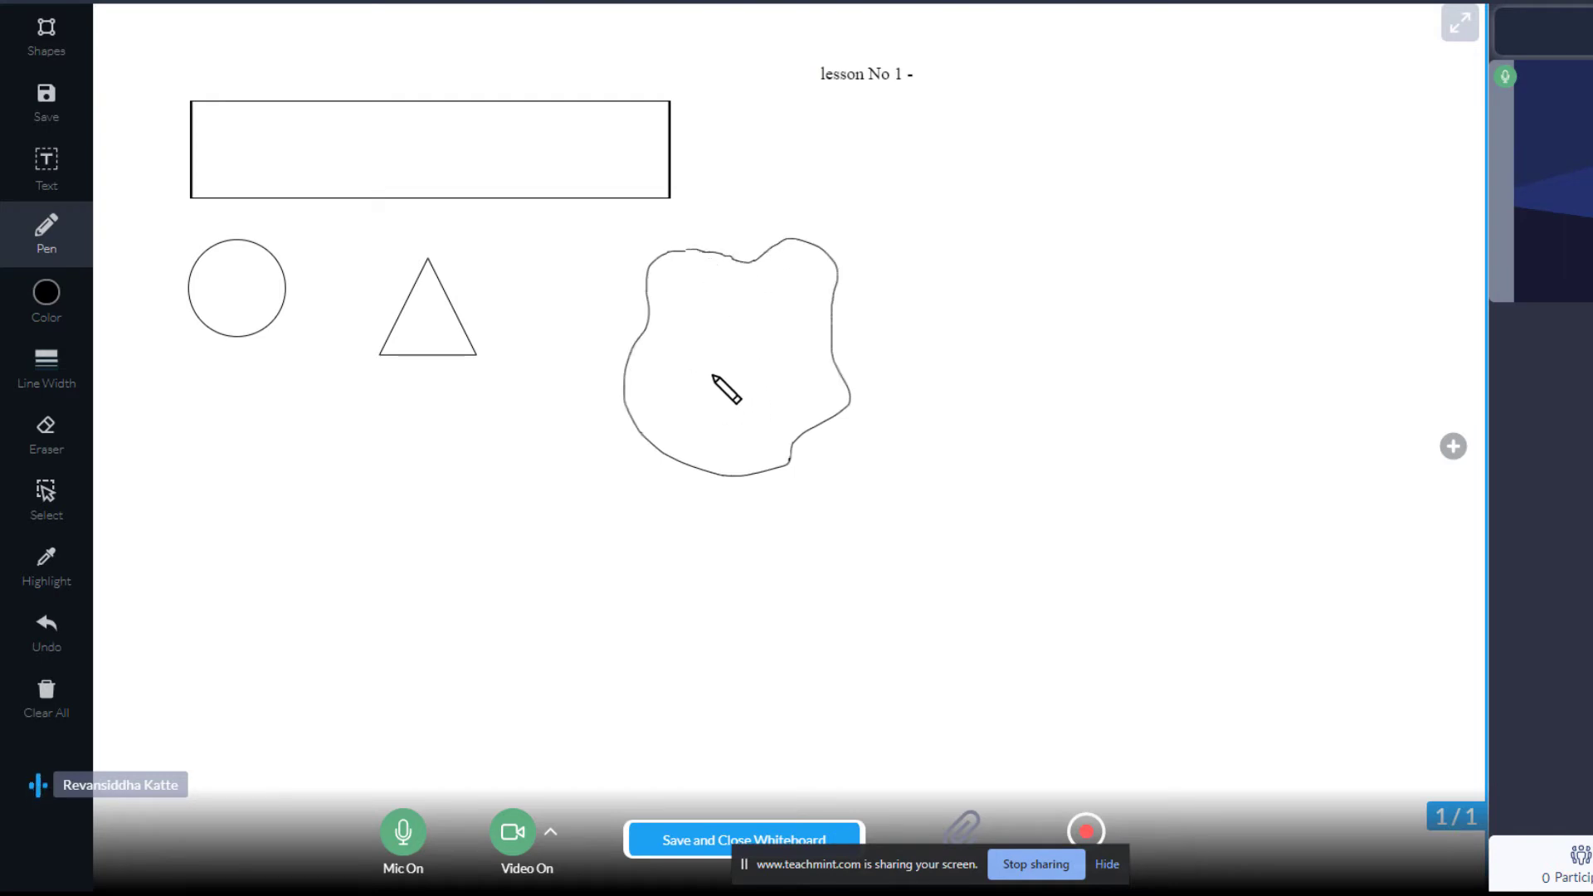
pyautogui.moveTo(721, 384)
pyautogui.mouseDown()
pyautogui.moveTo(732, 349)
pyautogui.moveTo(762, 385)
pyautogui.mouseUp()
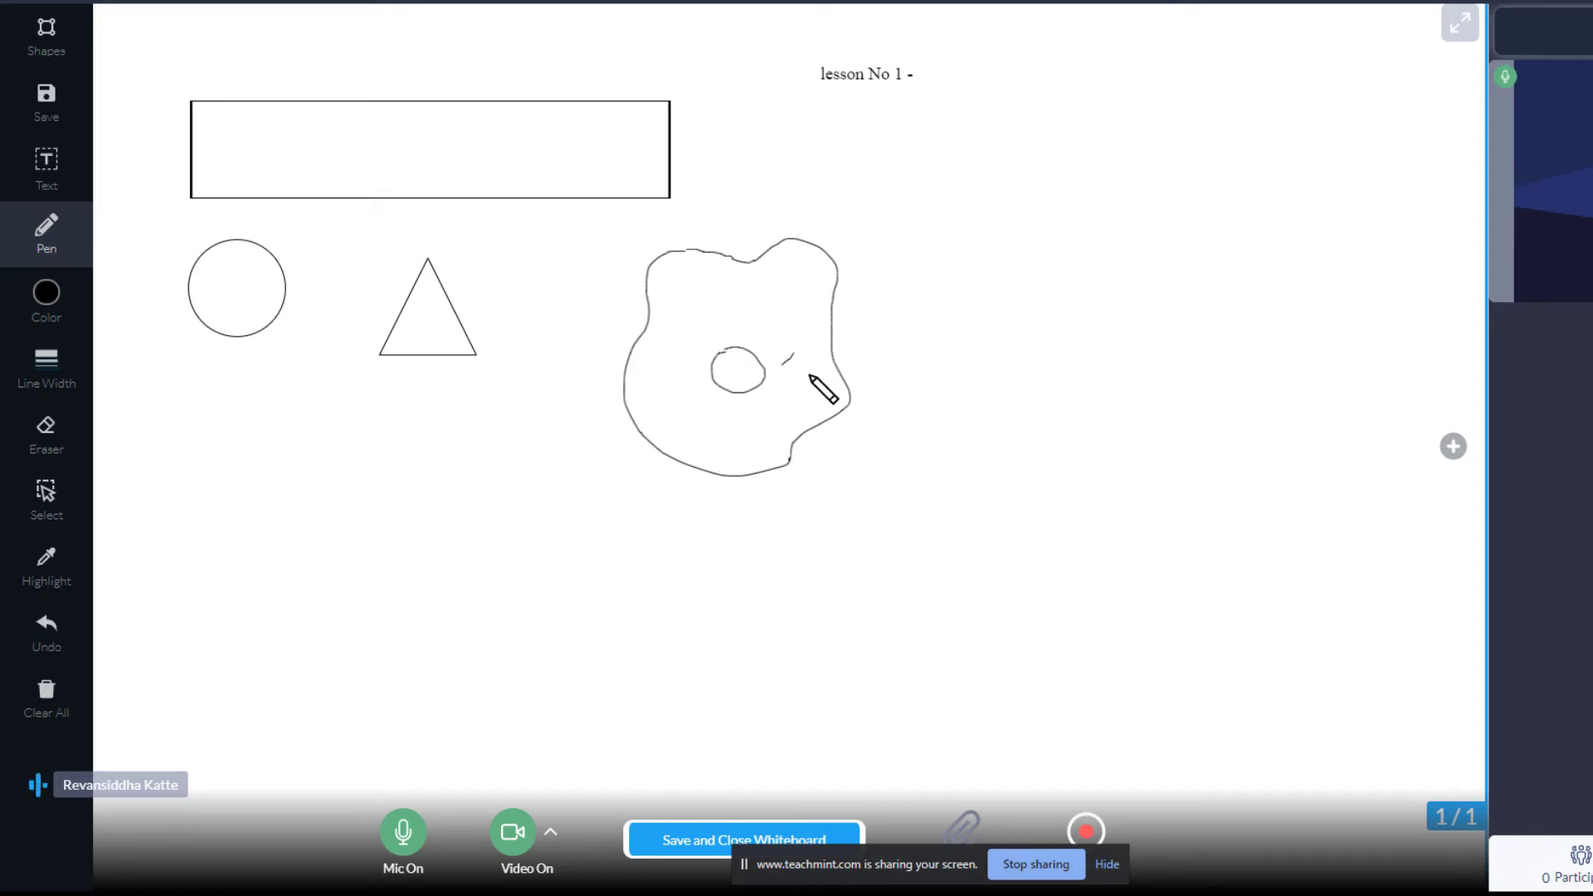
pyautogui.moveTo(805, 373)
pyautogui.mouseDown()
pyautogui.moveTo(784, 363)
pyautogui.moveTo(926, 349)
pyautogui.mouseUp()
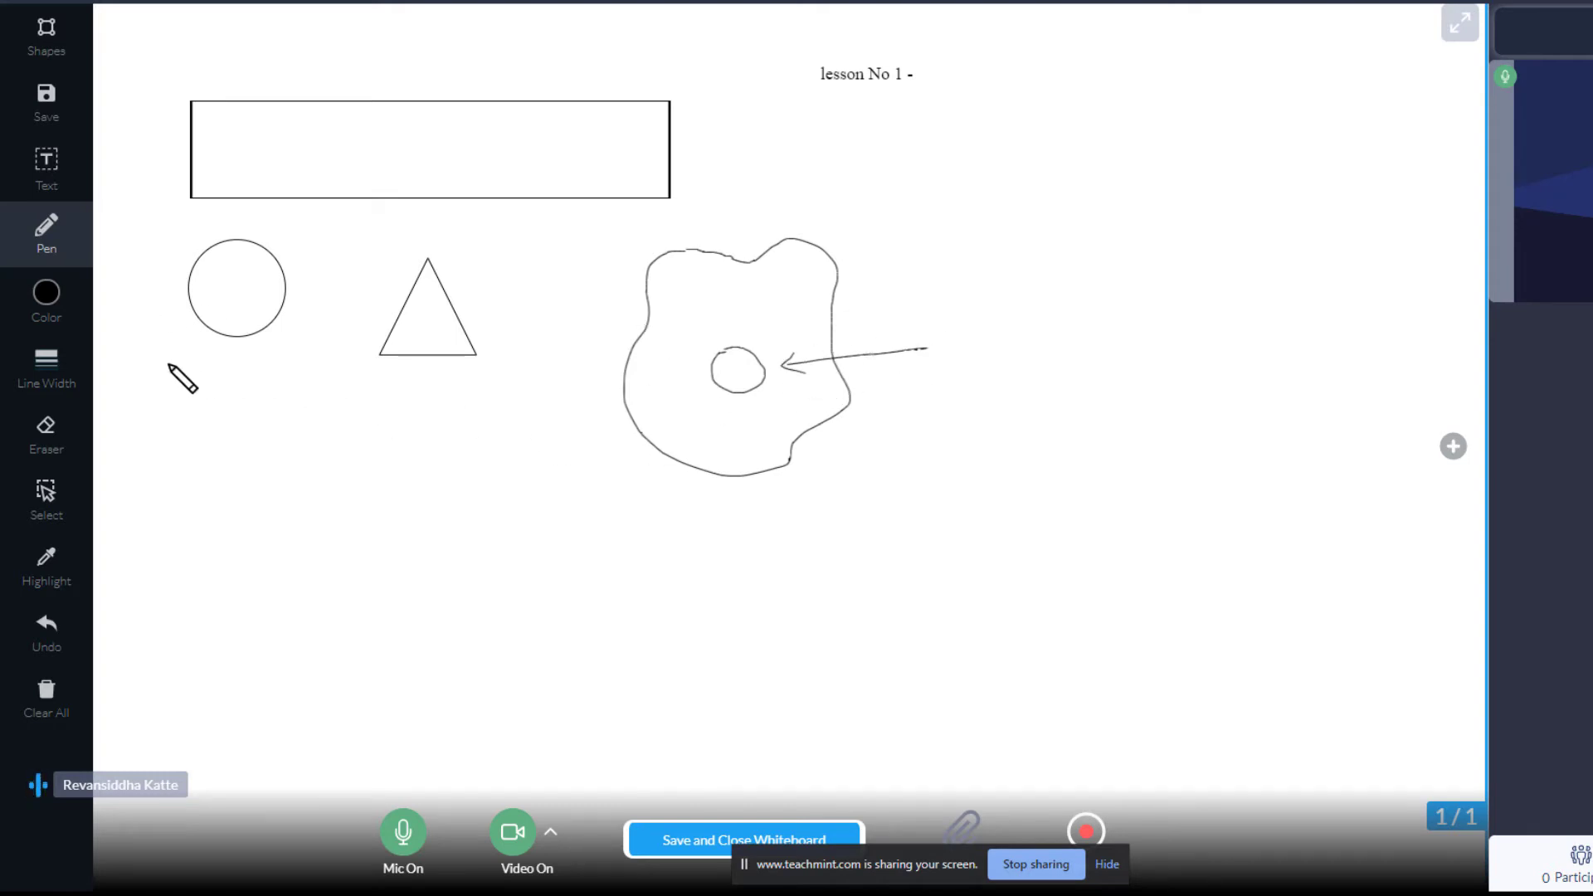
# Set the pen colour to dark red and draw a large left-pointing arrow to the right of the amoeba
pyautogui.click(68, 324)
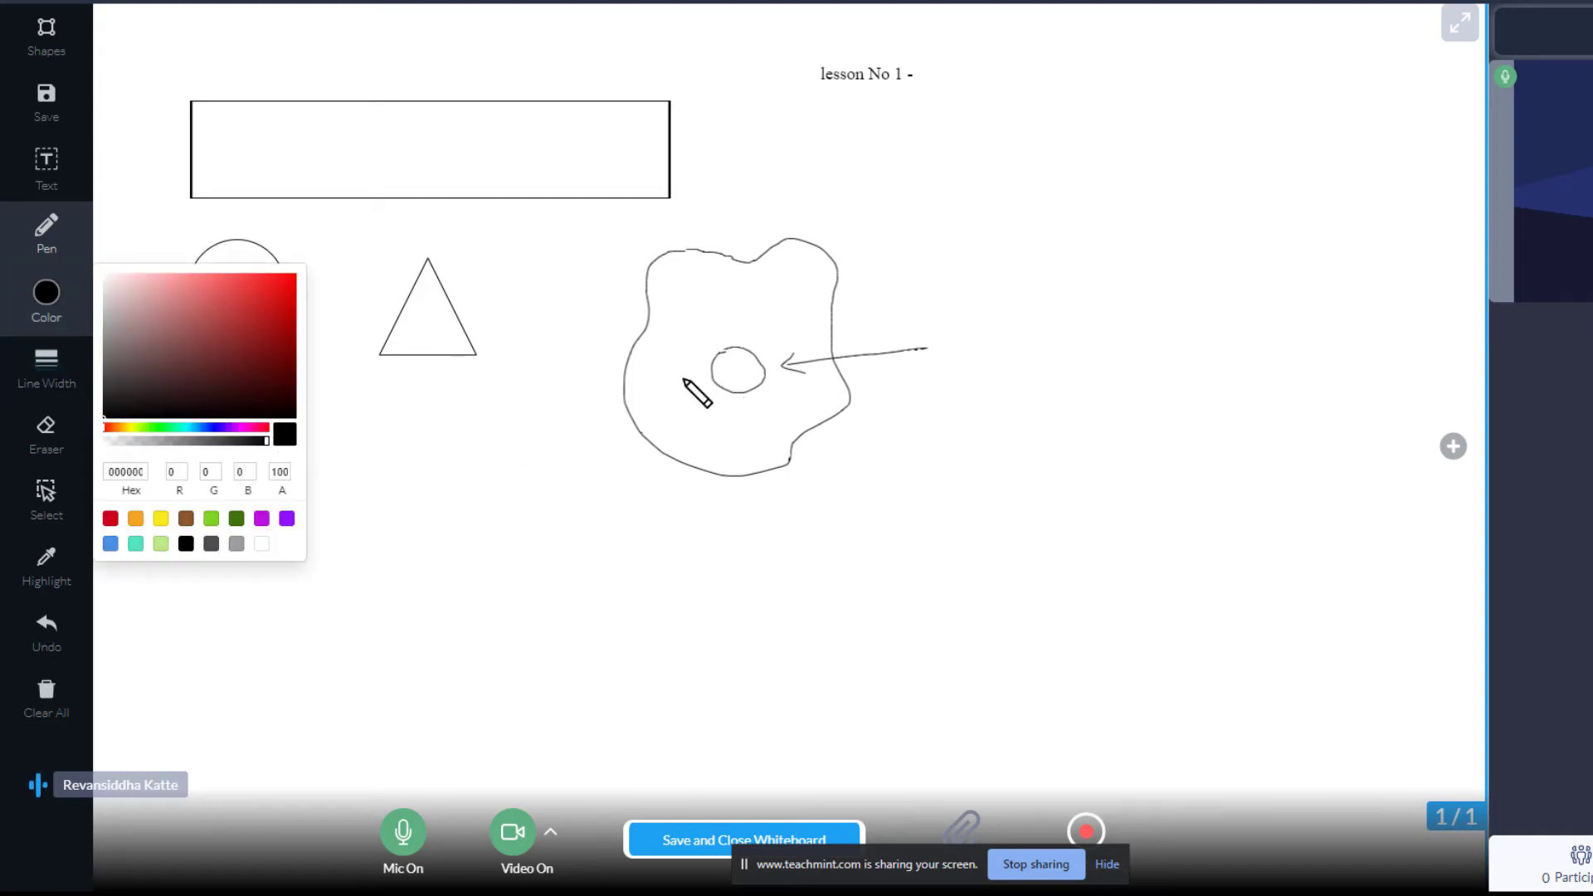
pyautogui.click(111, 520)
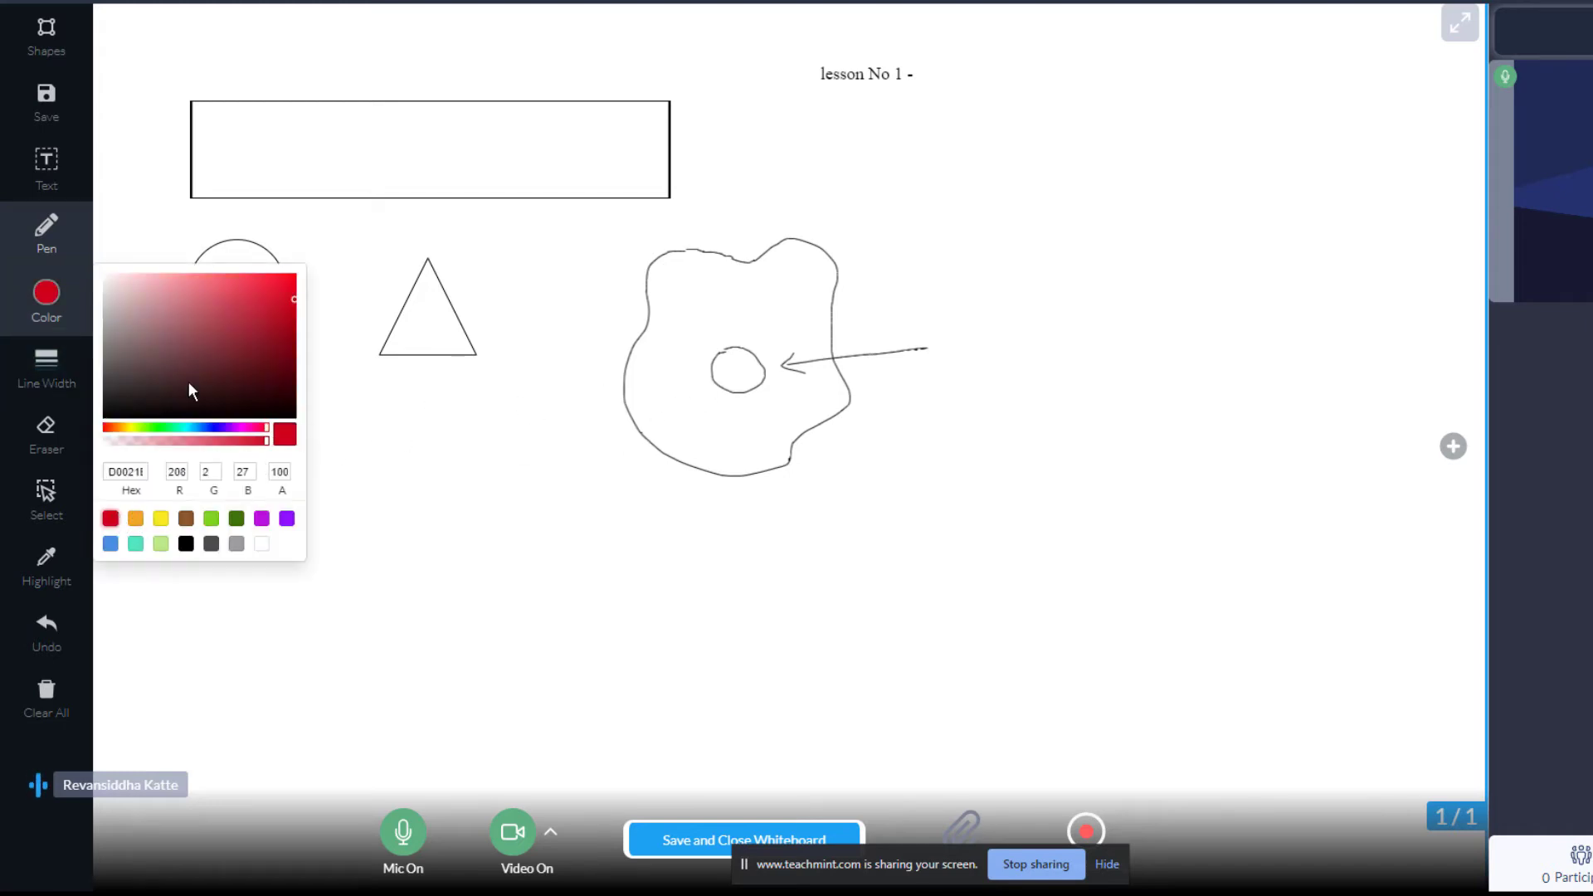
pyautogui.click(259, 333)
pyautogui.moveTo(1052, 357)
pyautogui.mouseDown()
pyautogui.moveTo(1014, 439)
pyautogui.moveTo(1099, 448)
pyautogui.moveTo(1294, 376)
pyautogui.mouseUp()
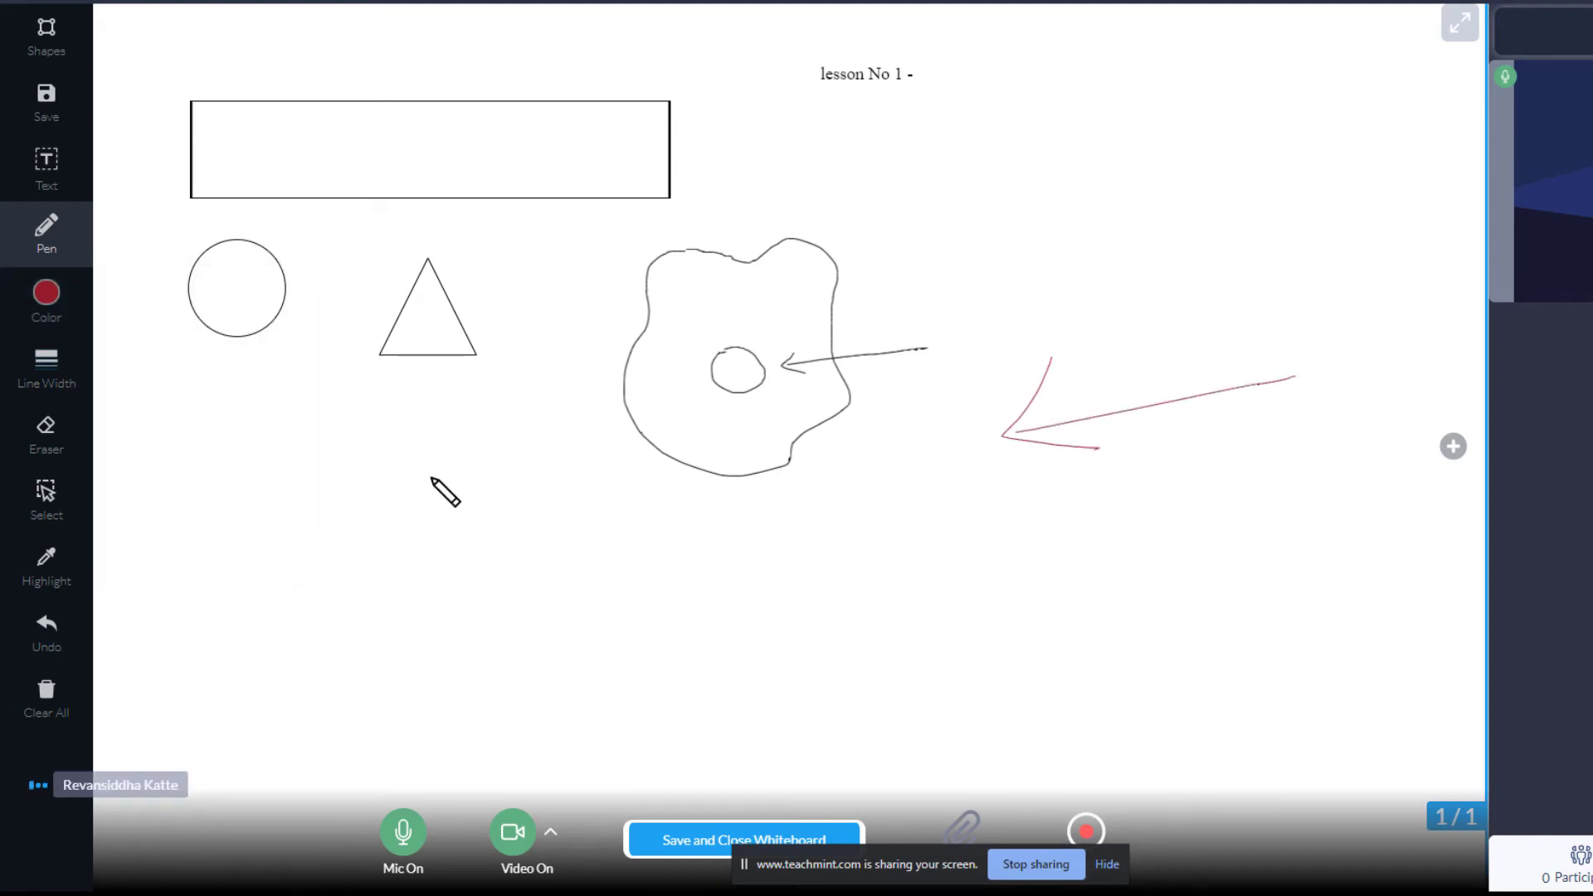
# Thicken the pen line, handwrite "Am" below the amoeba and undo the letter "m"
pyautogui.click(51, 373)
pyautogui.moveTo(121, 366); pyautogui.dragTo(136, 366)
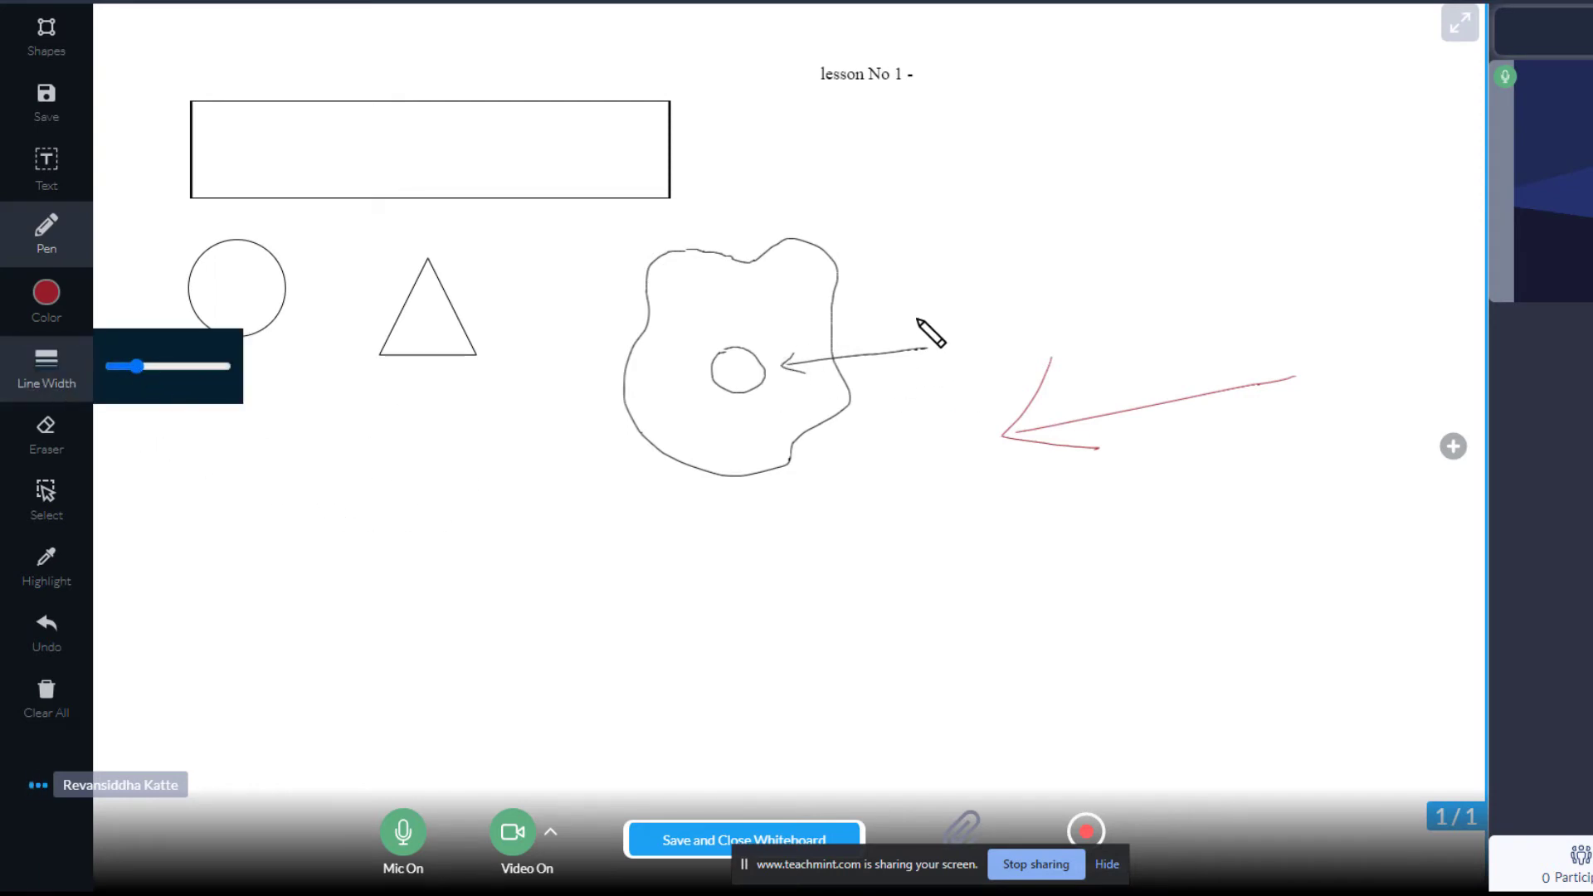
pyautogui.moveTo(597, 572)
pyautogui.mouseDown()
pyautogui.moveTo(632, 521)
pyautogui.moveTo(664, 582)
pyautogui.moveTo(641, 560)
pyautogui.moveTo(669, 580)
pyautogui.moveTo(705, 551)
pyautogui.mouseUp()
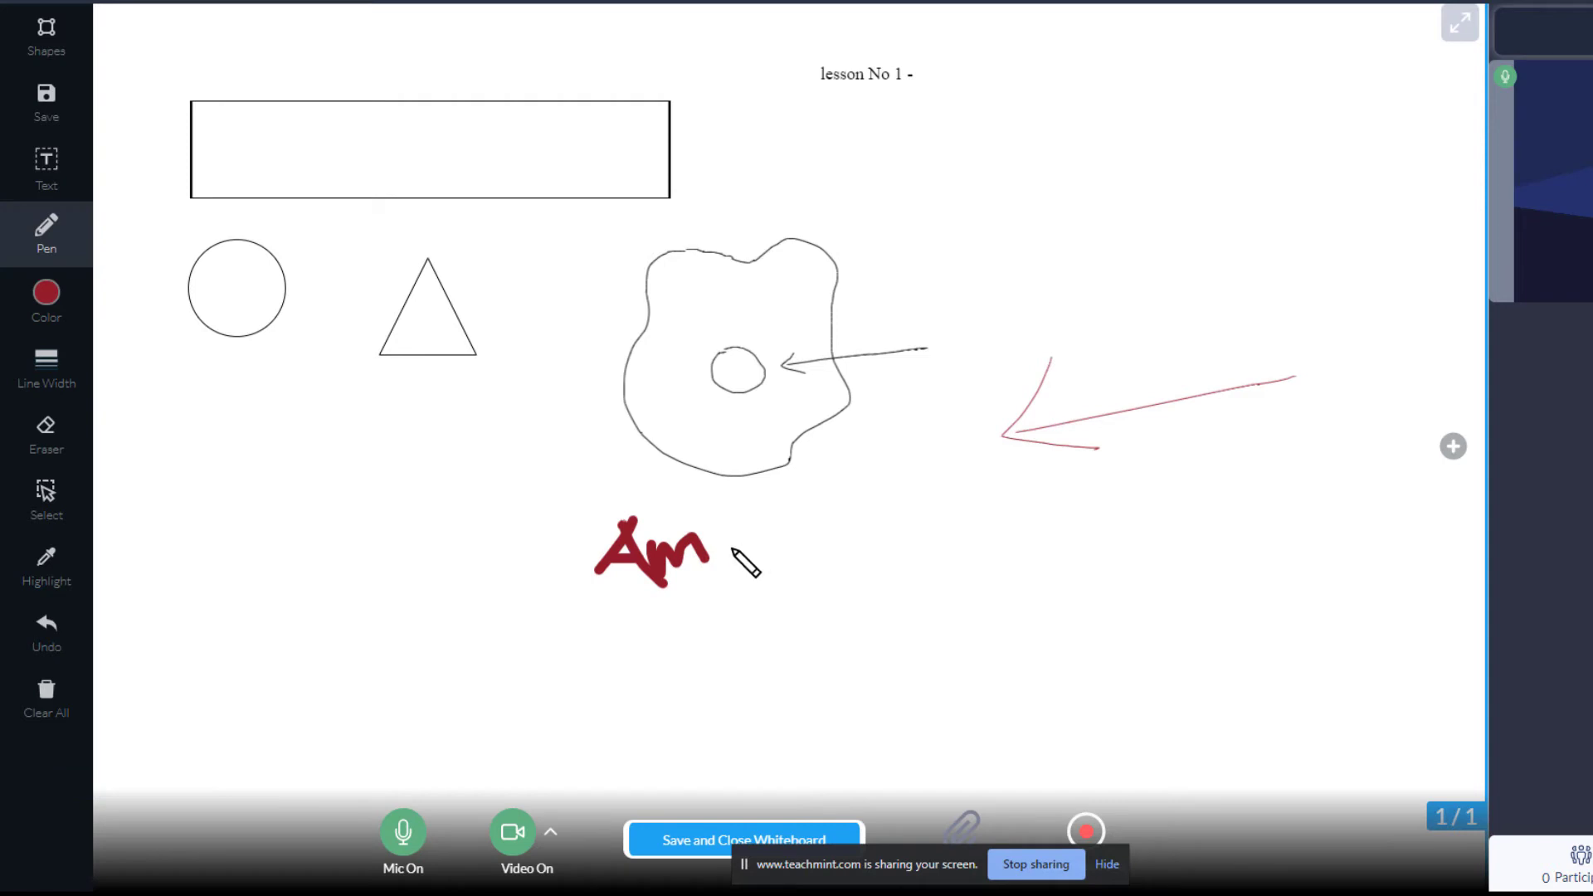
pyautogui.hotkey('ctrl', 'z')
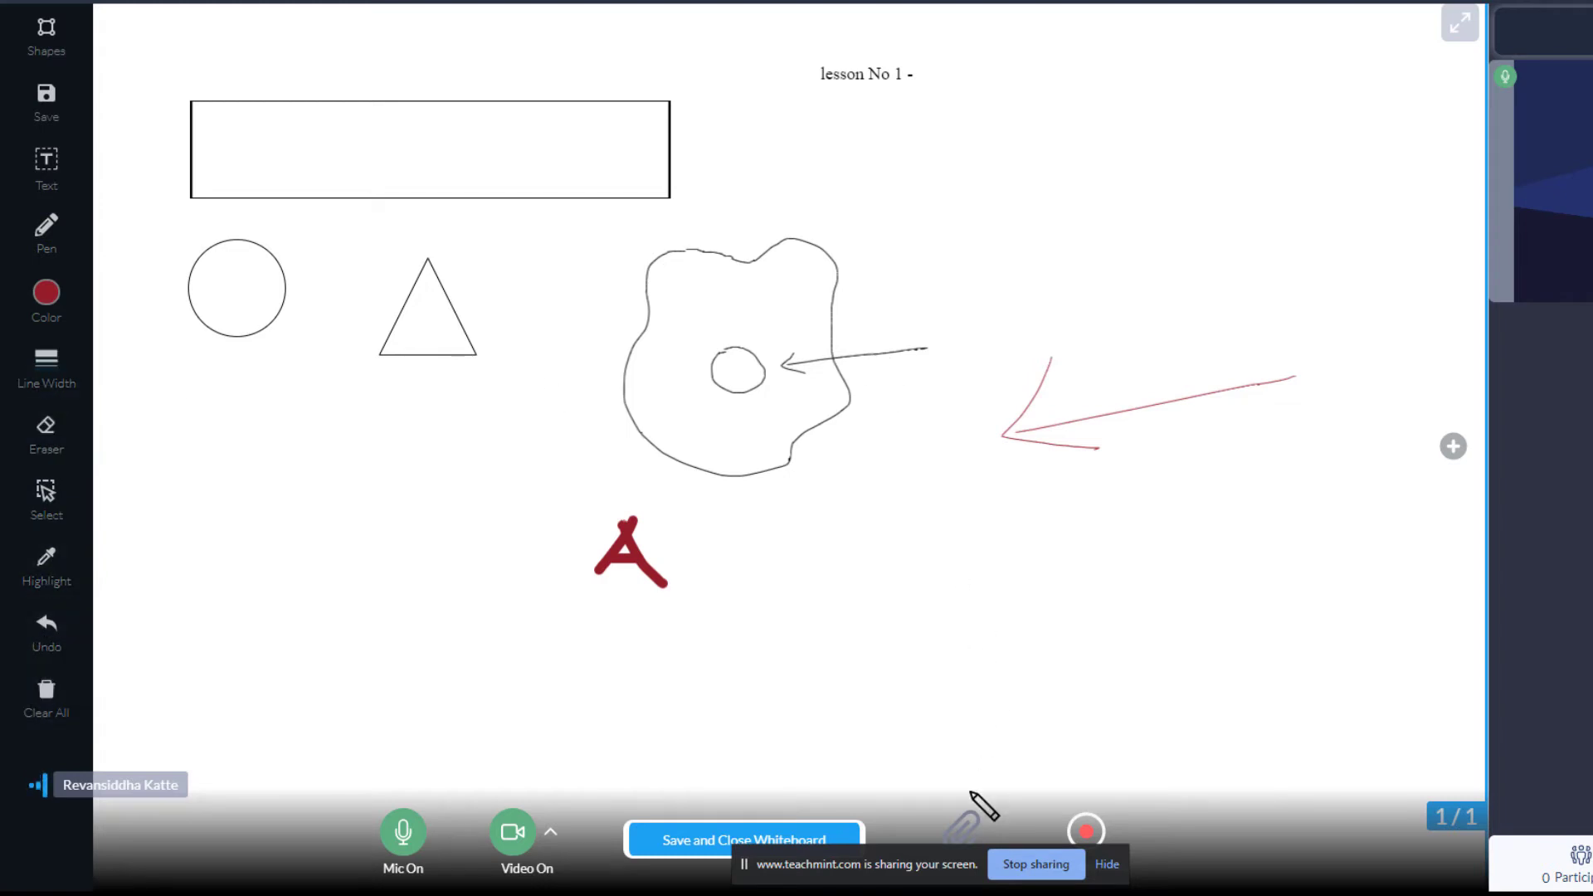
# Stop sharing the screen, and save and close the whiteboard
pyautogui.click(1037, 871)
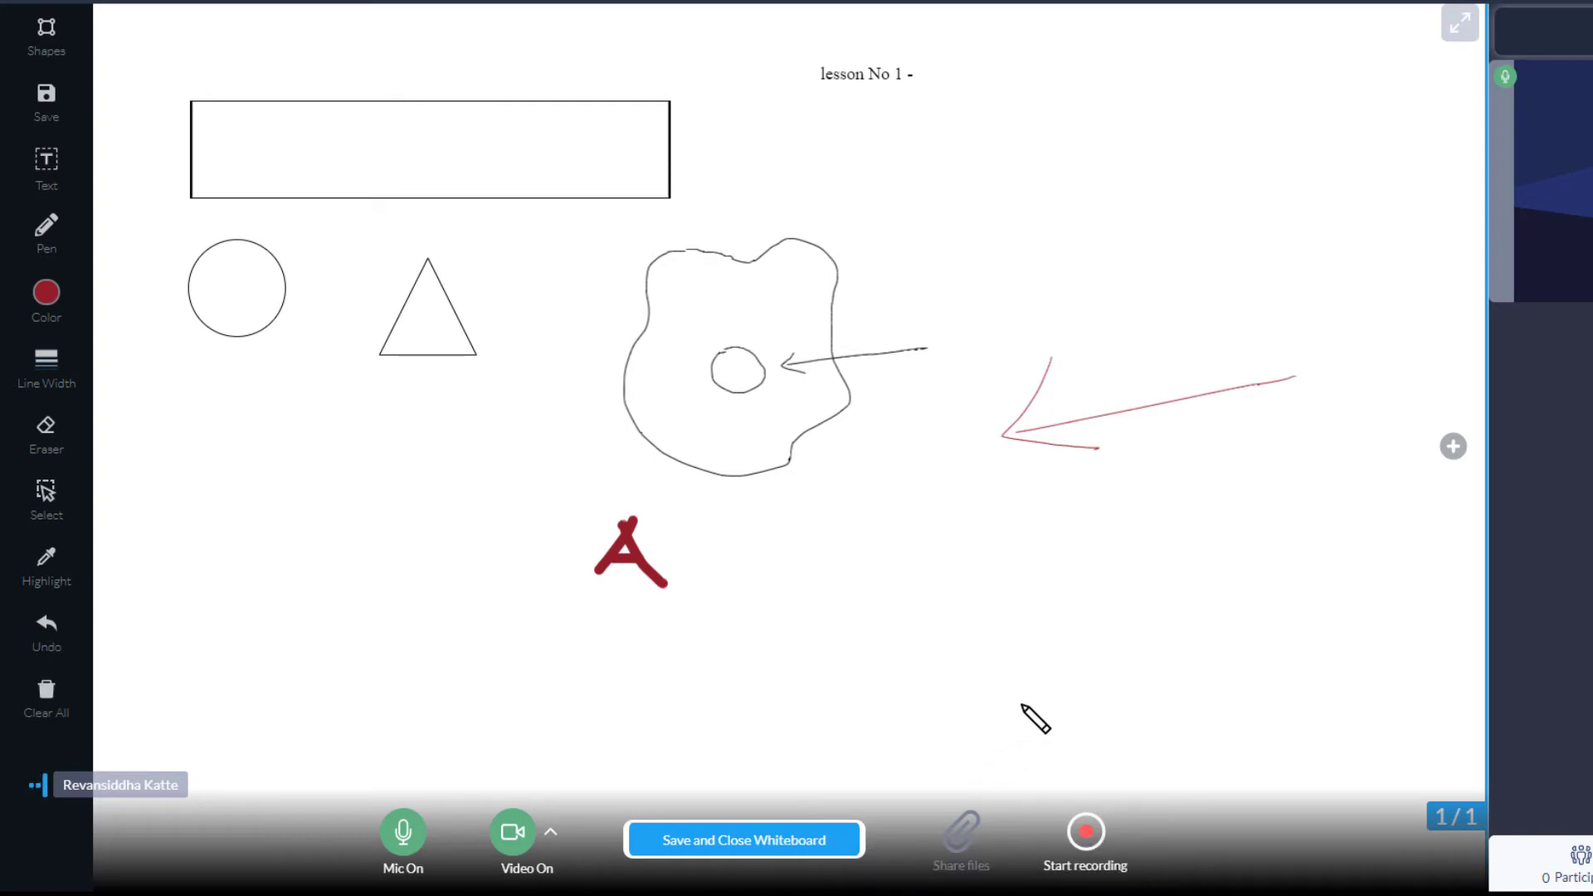
pyautogui.click(780, 844)
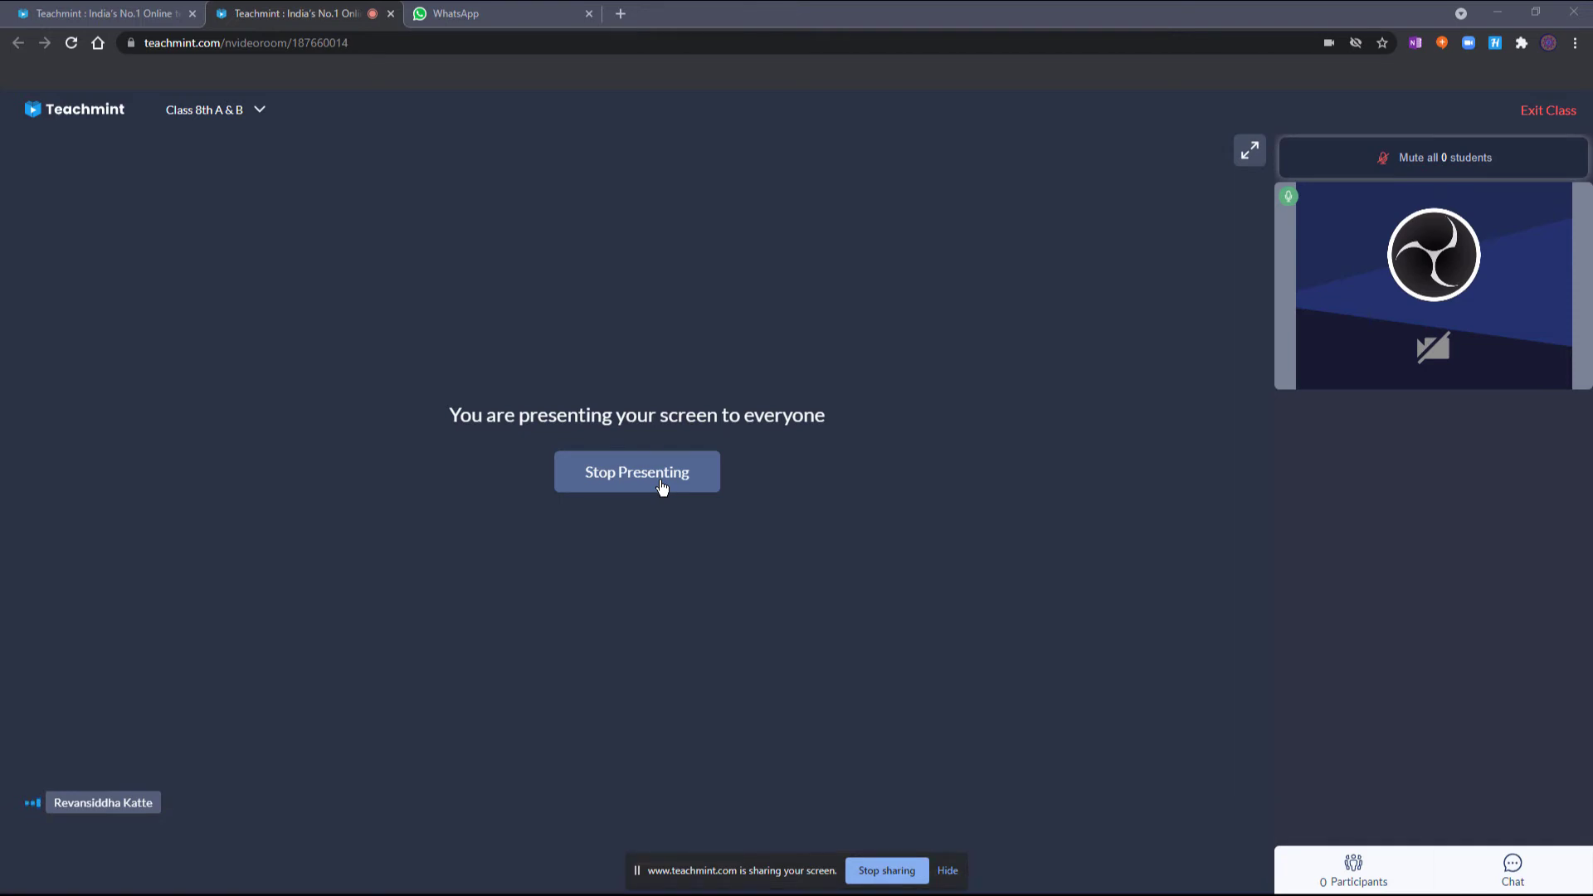
# Open YouTube in a new browser tab through a Google search and look up "amoeba under microscope 1000x"
pyautogui.click(621, 14)
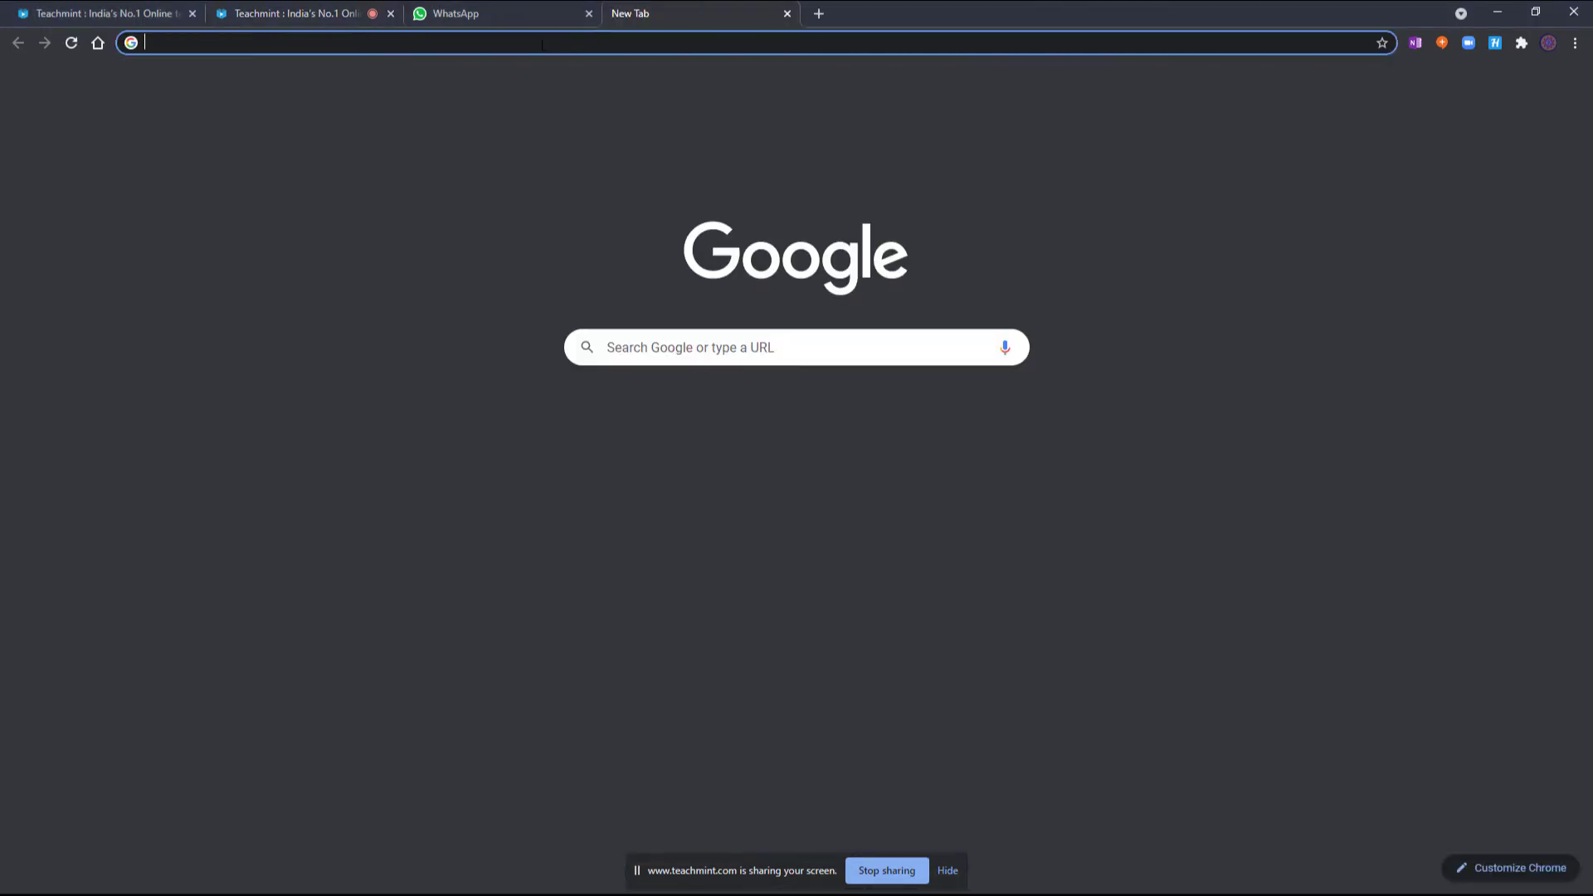
pyautogui.click(542, 43)
pyautogui.write('youtube')
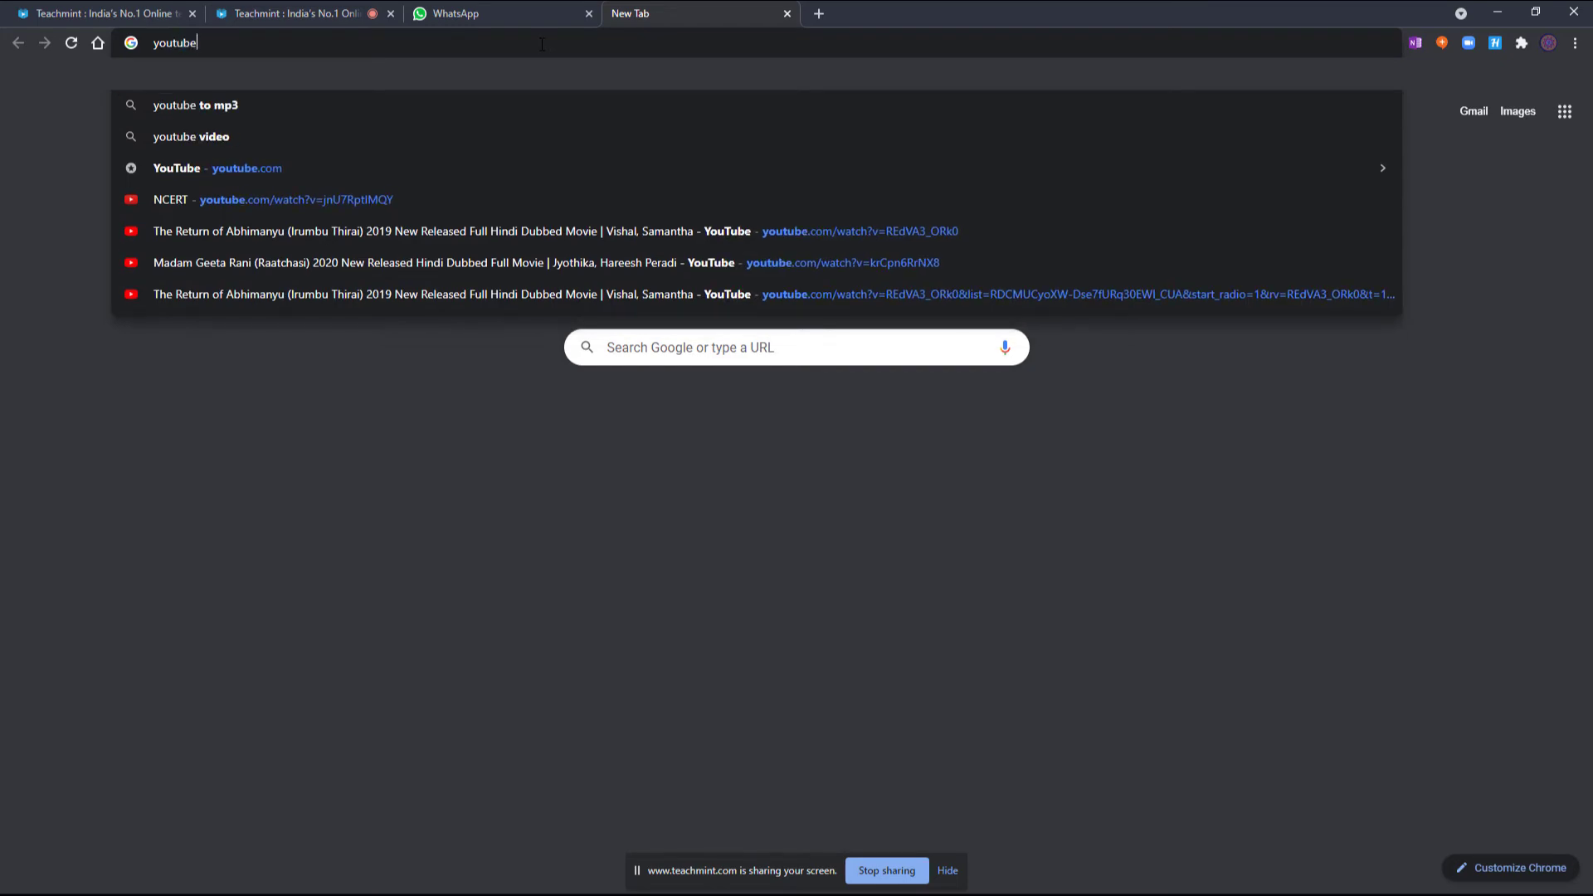
pyautogui.press('Return')
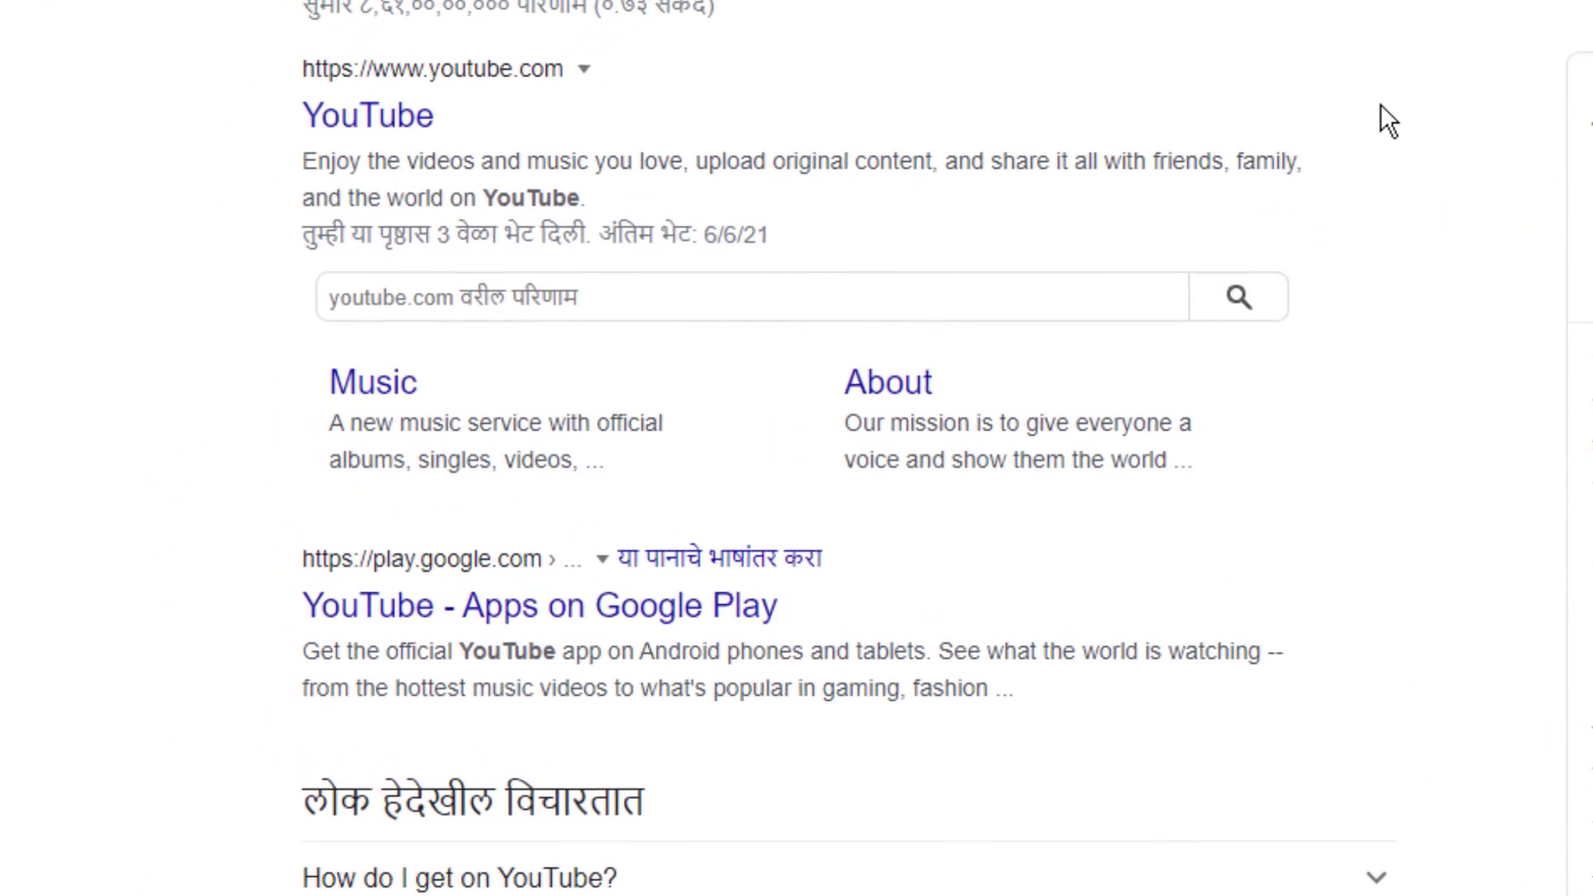
pyautogui.click(285, 174)
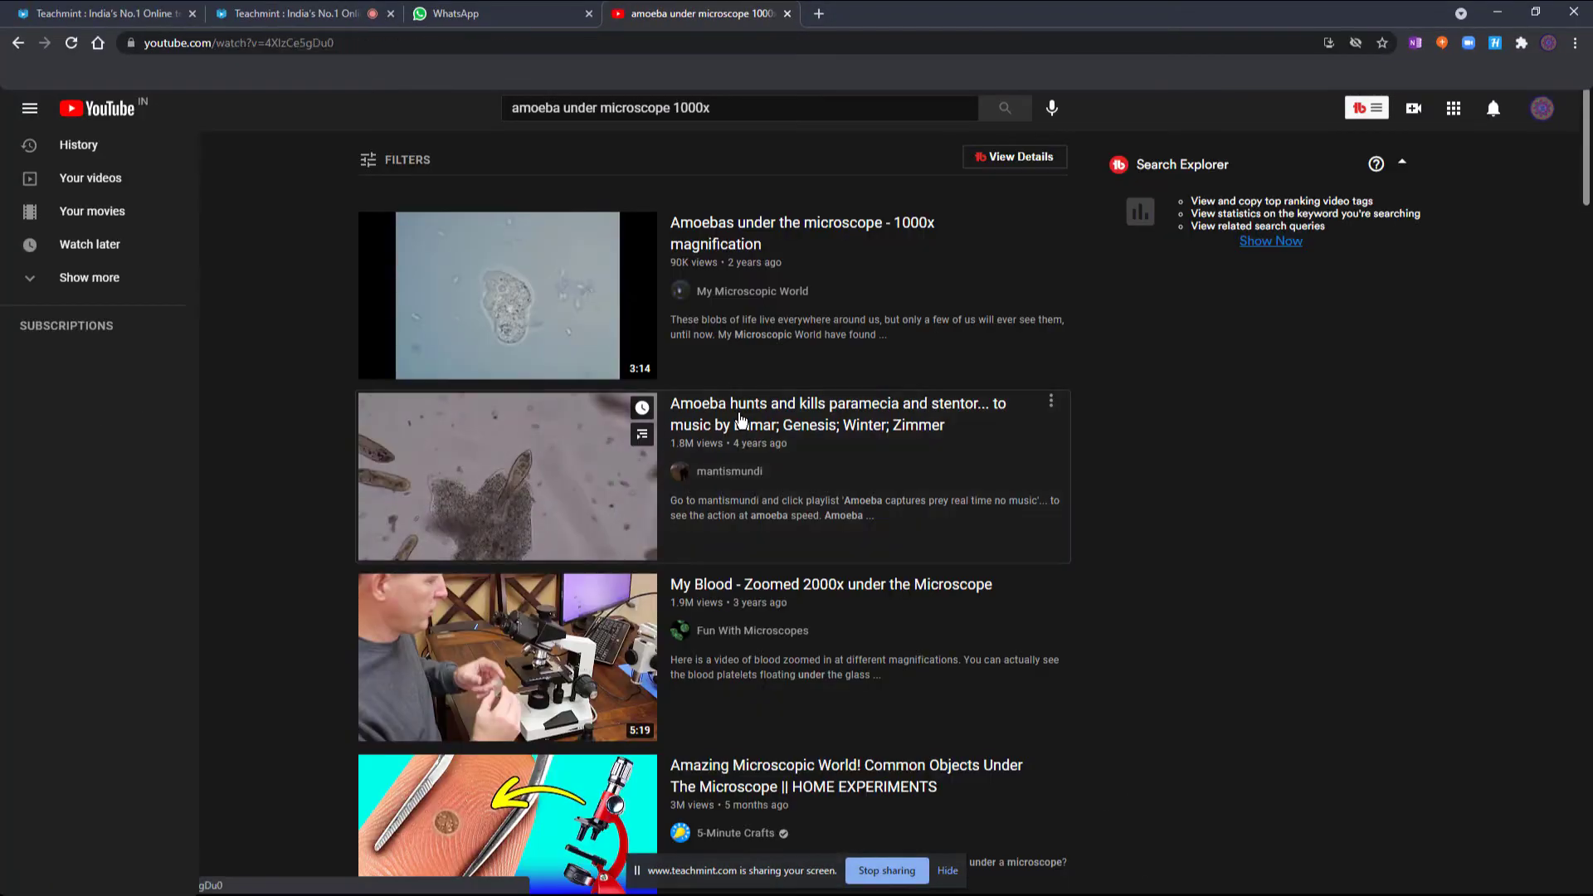
# Play the video "Amoeba hunts and kills paramecia and stentor" in full screen, then exit full screen
pyautogui.click(734, 405)
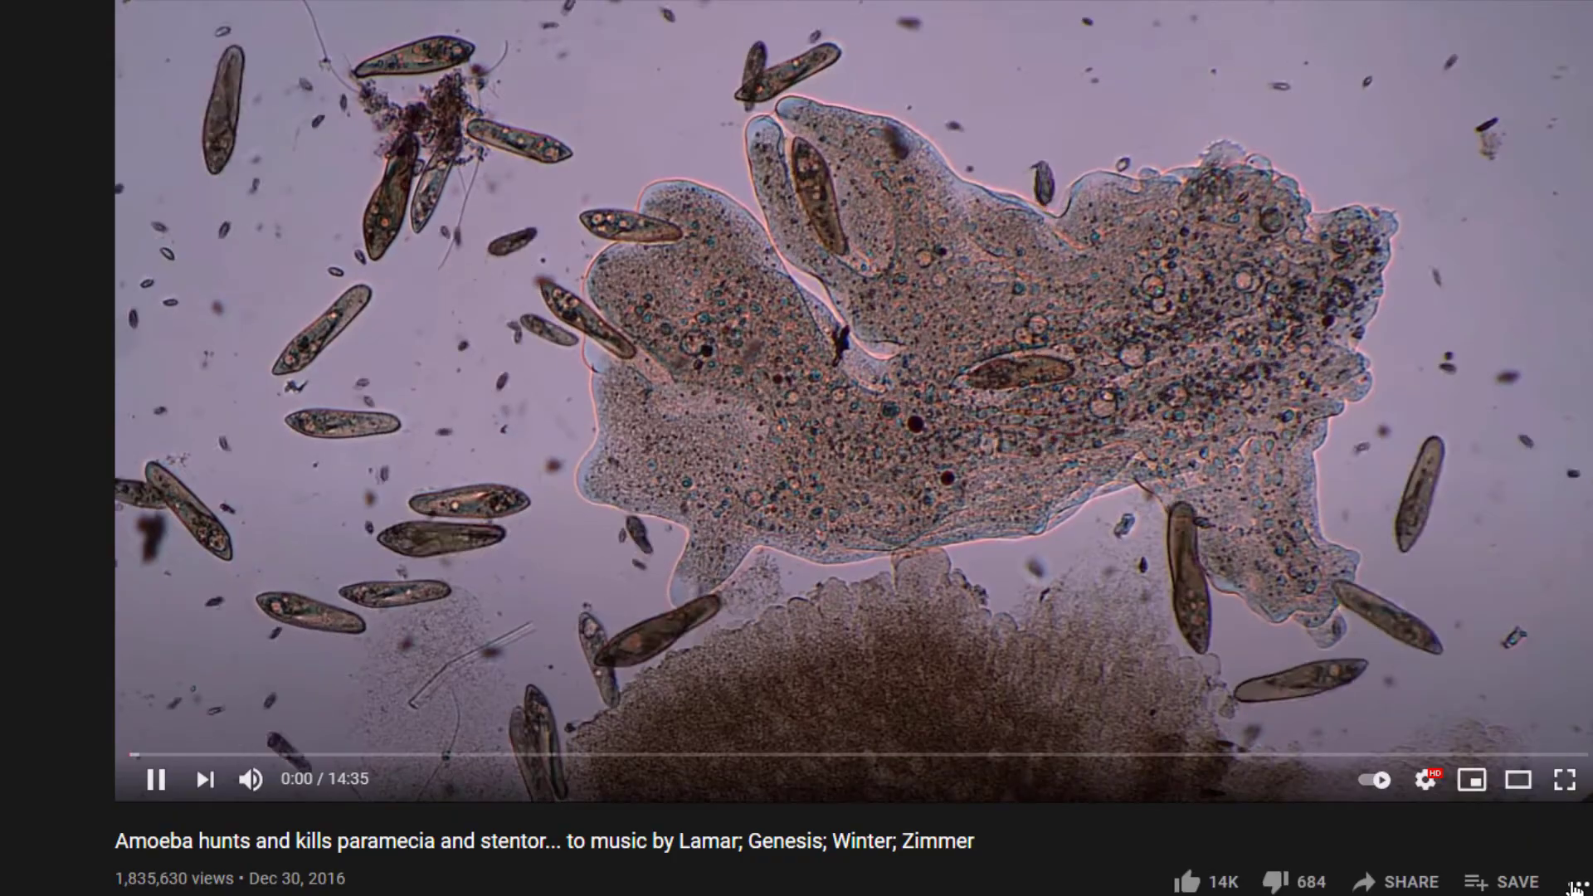
pyautogui.click(1565, 779)
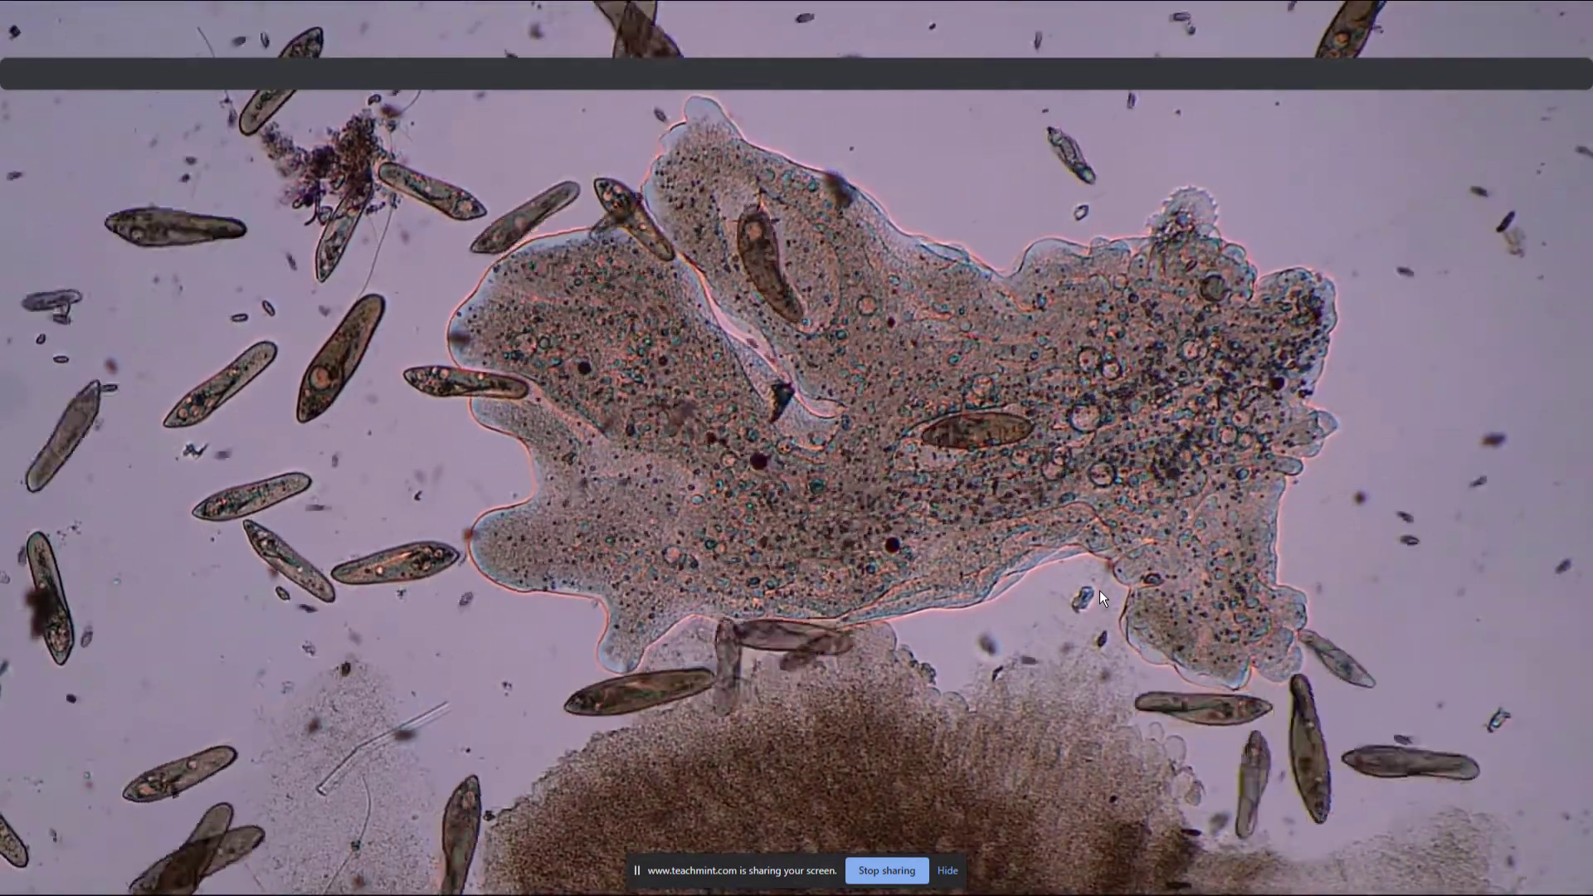
pyautogui.moveTo(225, 581)
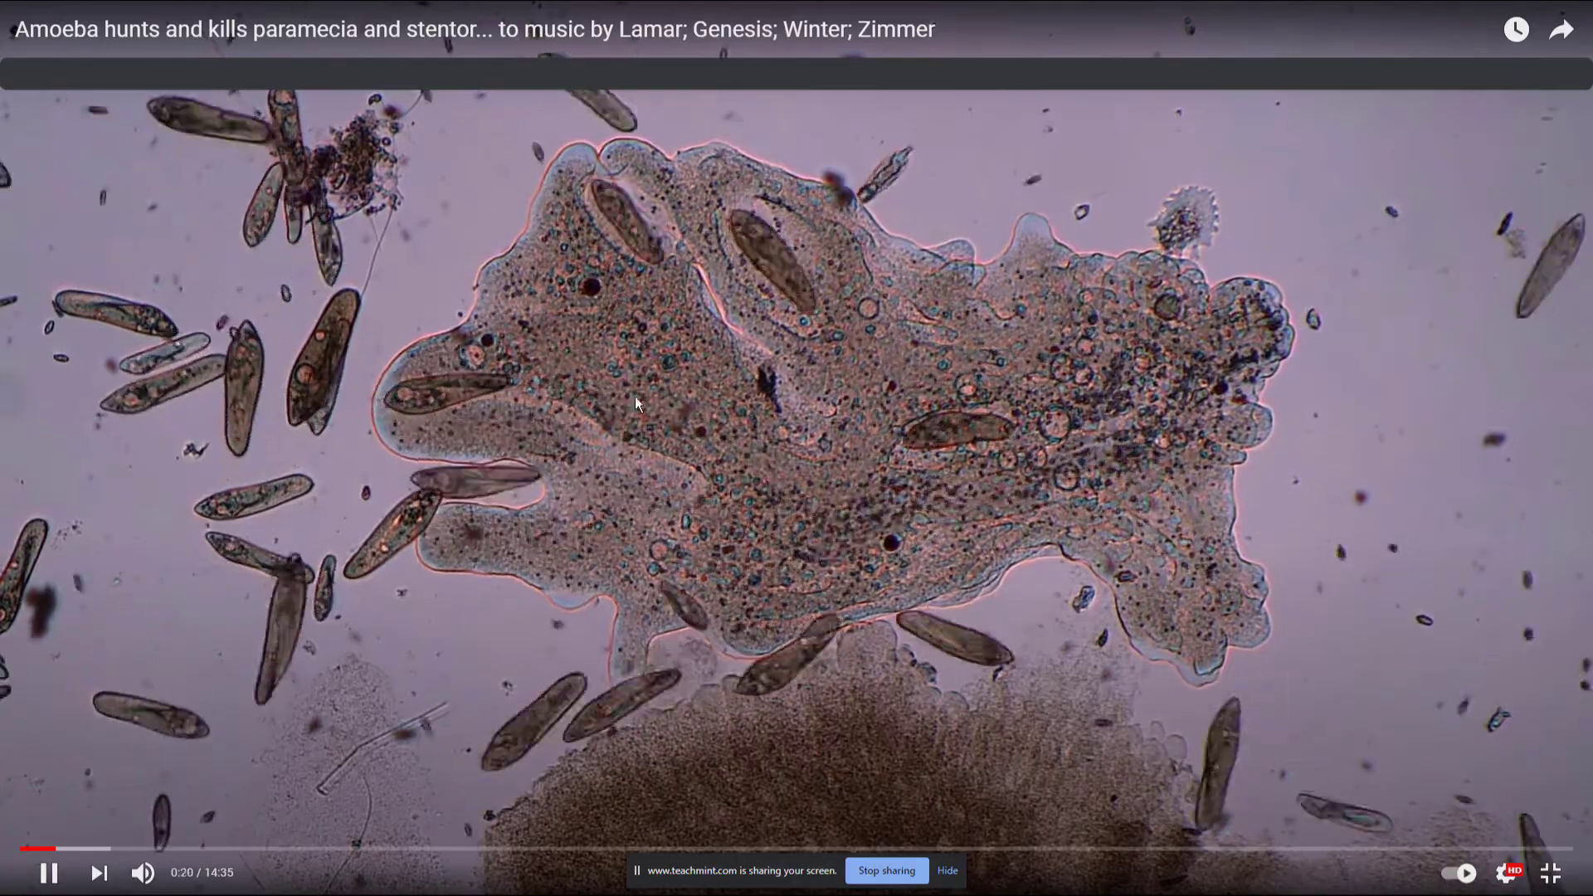
pyautogui.press('Escape')
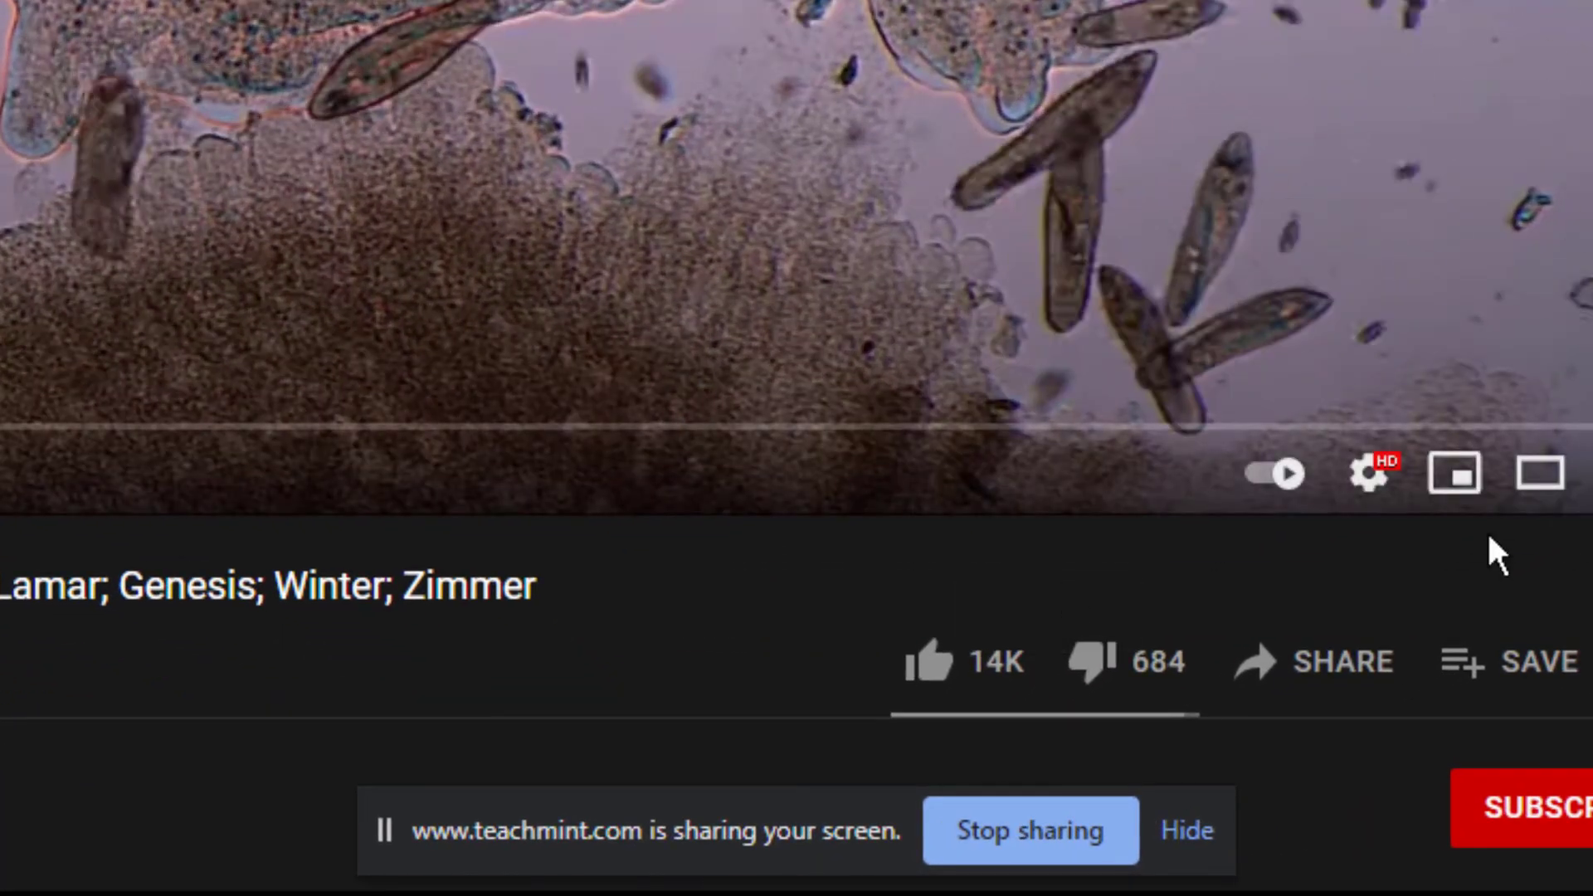
# Stop sharing the screen and end the presentation in the Teachmint live class
pyautogui.click(1042, 846)
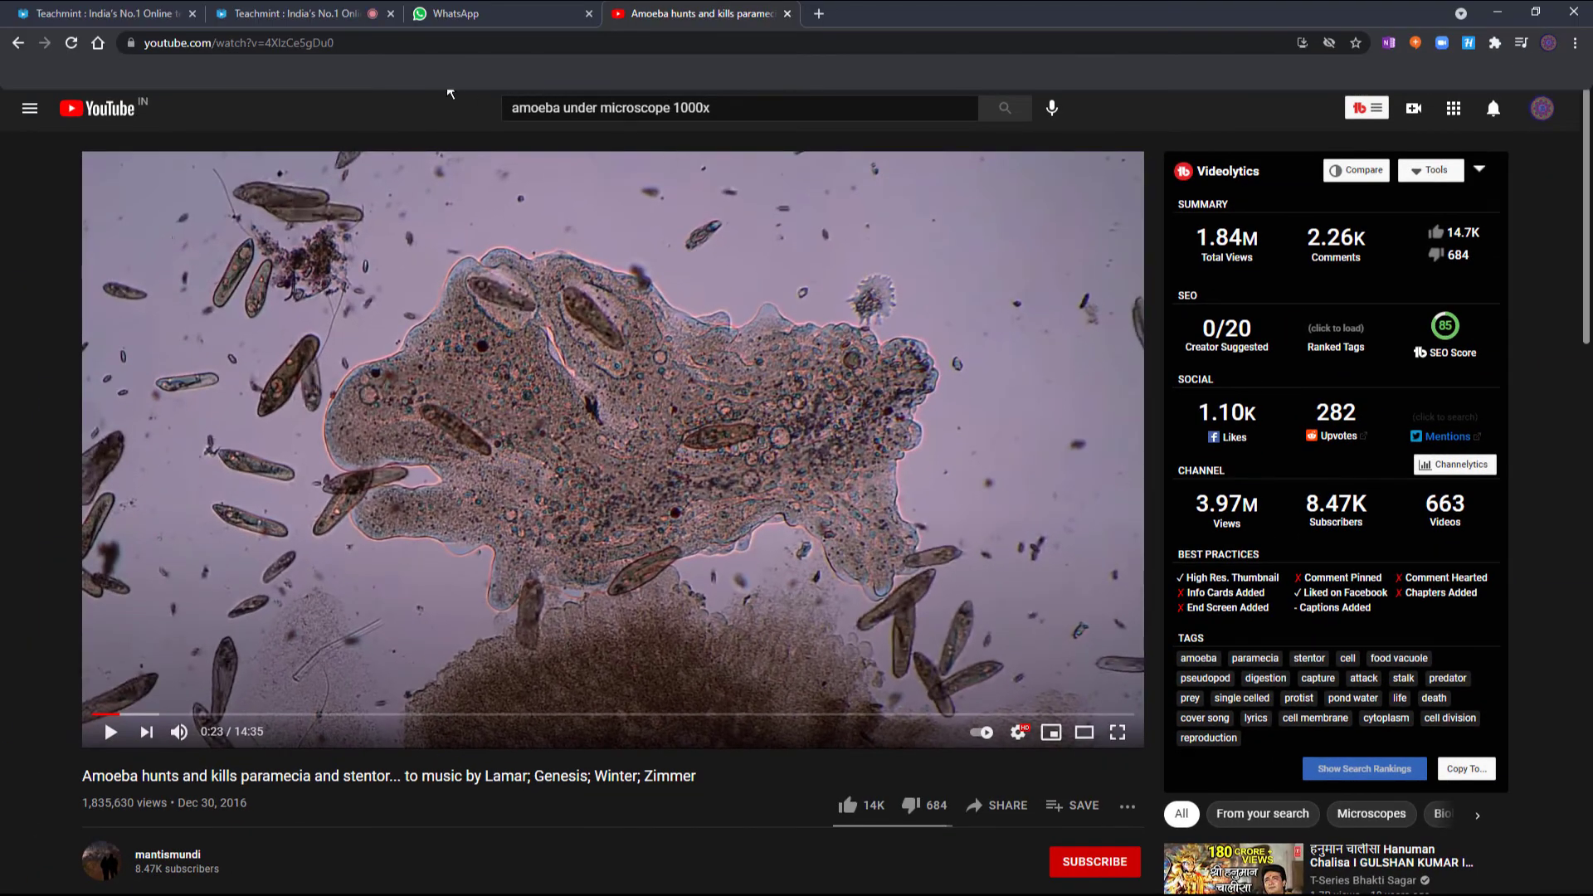
pyautogui.click(304, 15)
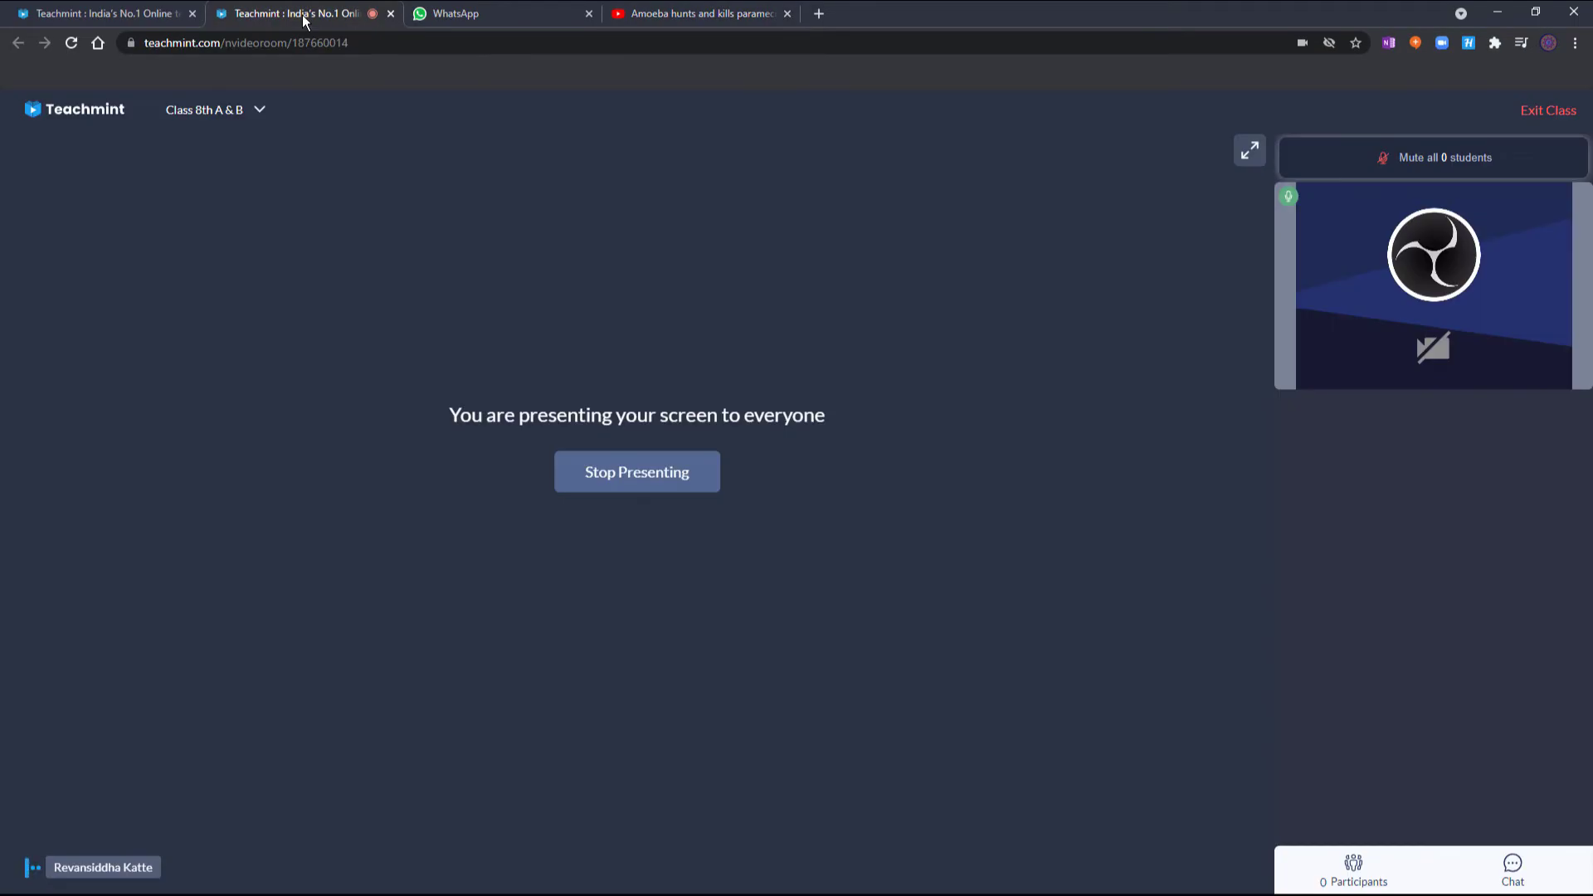
pyautogui.click(658, 474)
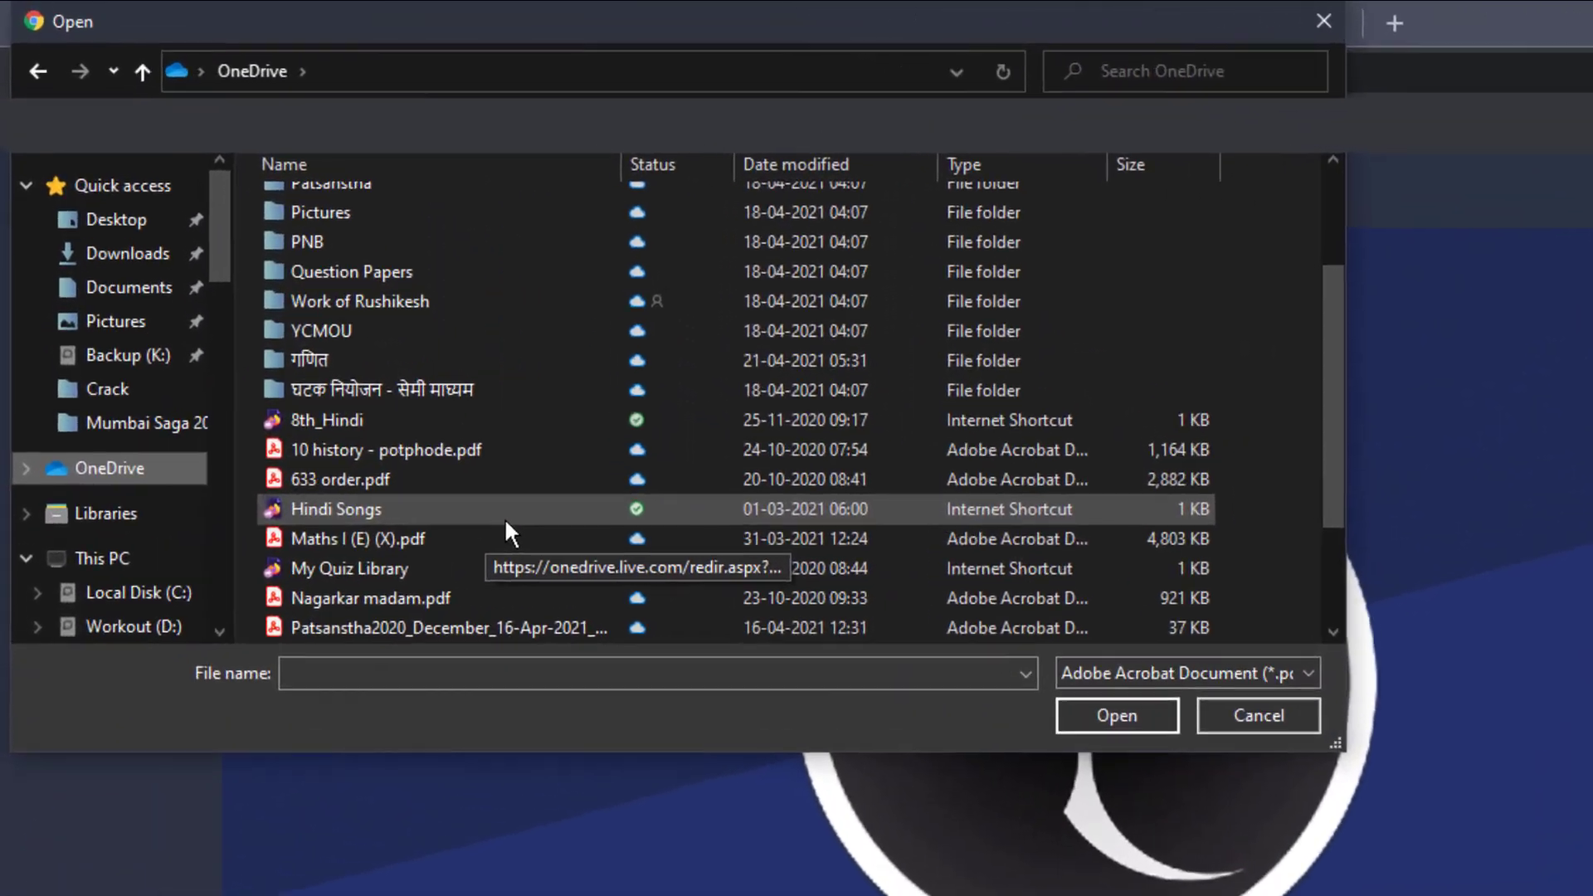
# Choose the file "8वी - सामान्य विज्ञान - द्वितीय घटक चाचणी - 2020-21.pdf" from the teacher's folder in OneDrive's Question Papers folder for sharing
pyautogui.scroll(2, 299, 307)
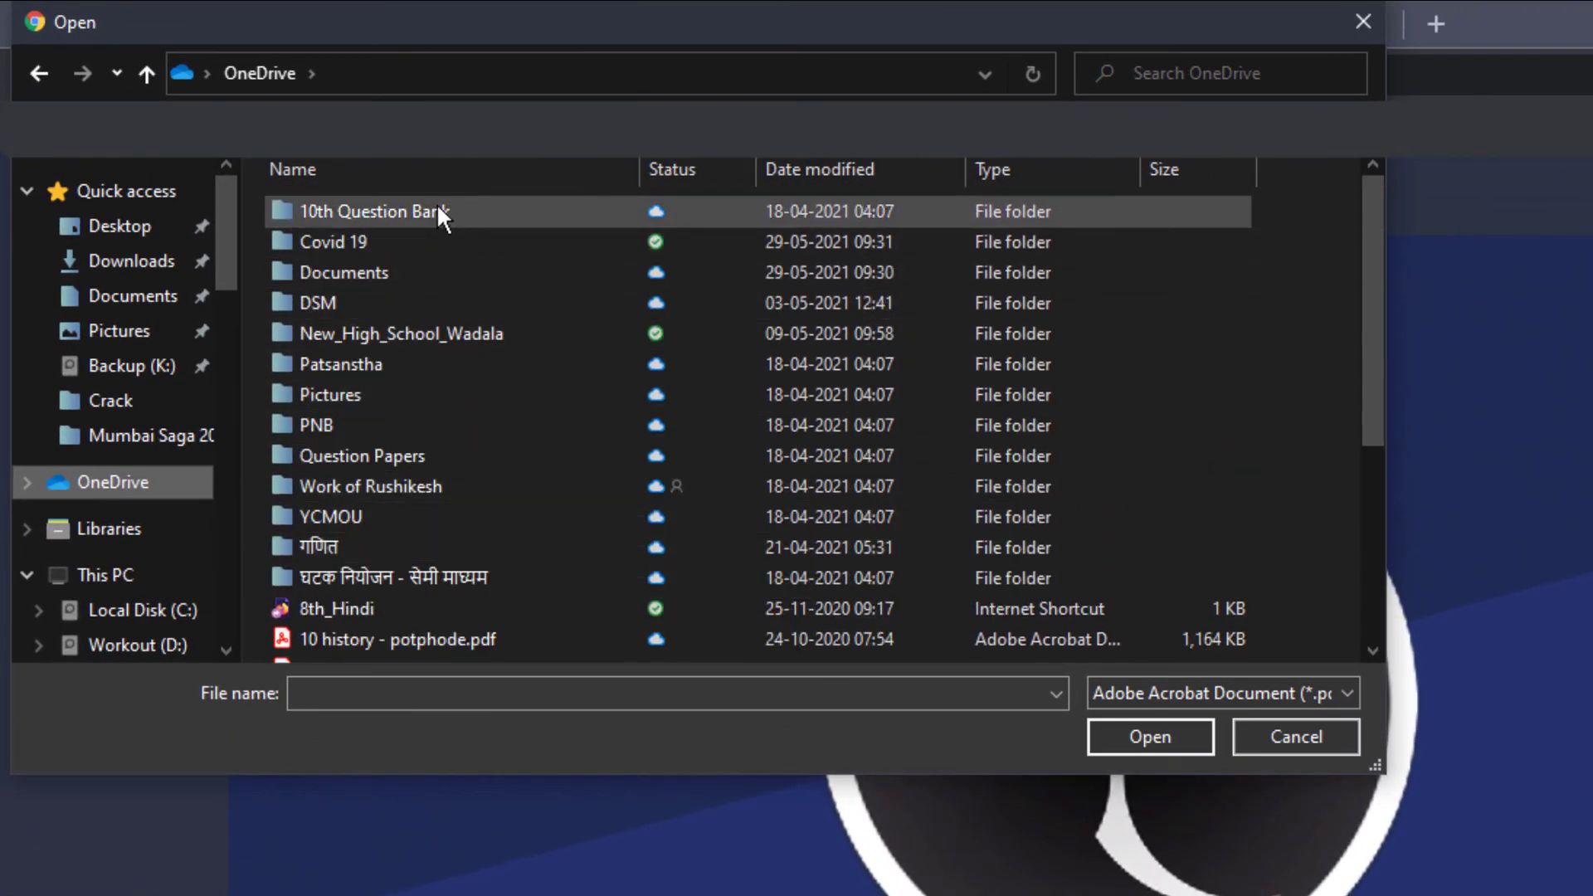
pyautogui.doubleClick(430, 456)
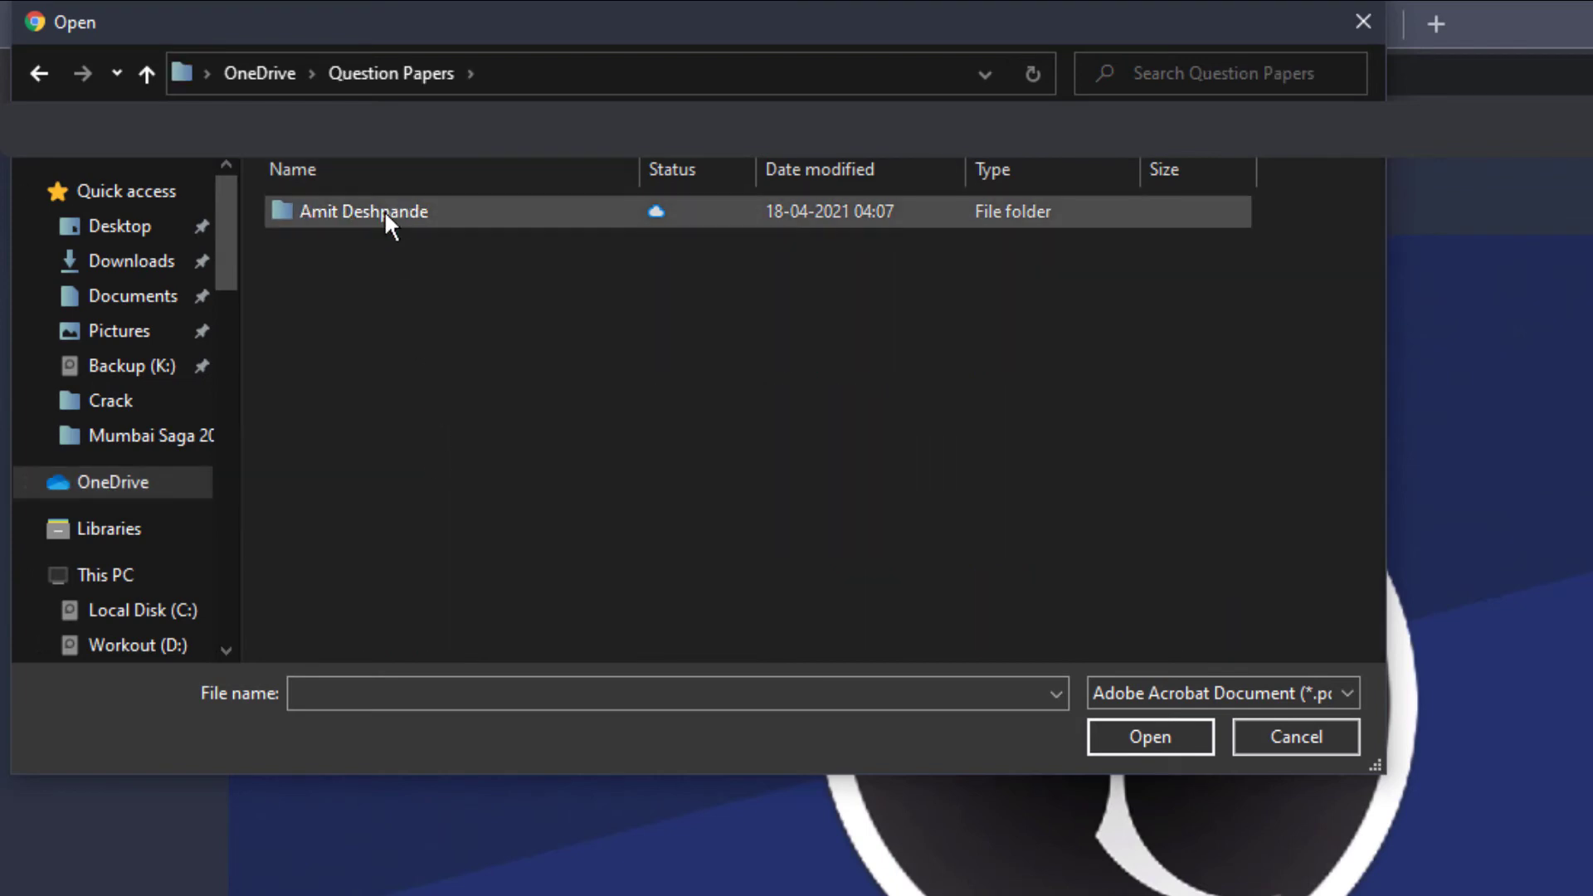
pyautogui.doubleClick(385, 211)
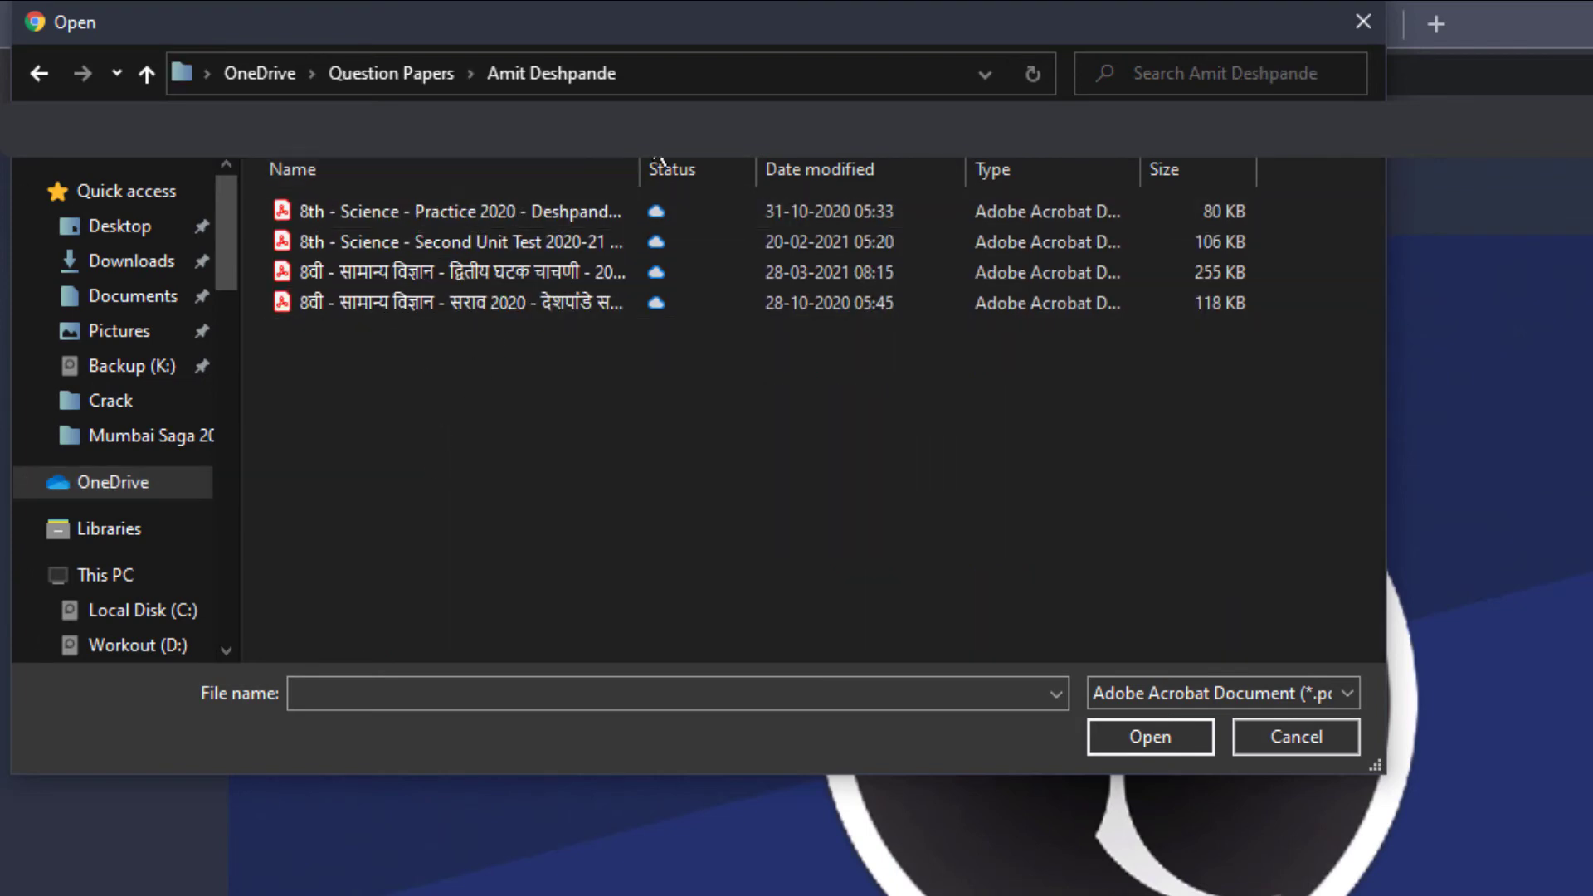
pyautogui.moveTo(639, 166); pyautogui.dragTo(994, 166)
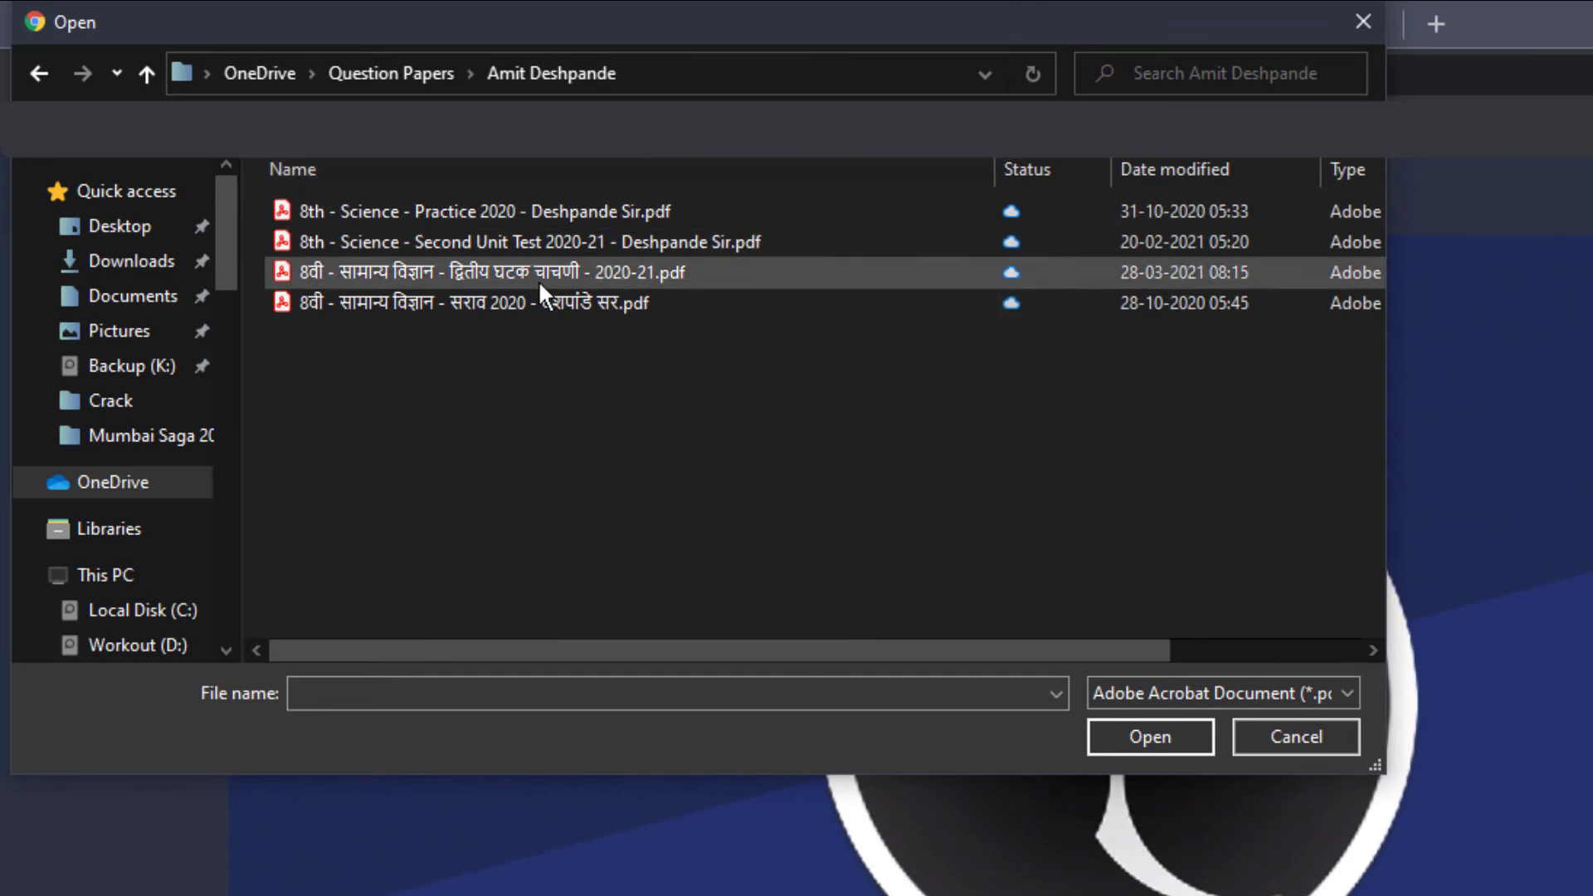
pyautogui.click(421, 279)
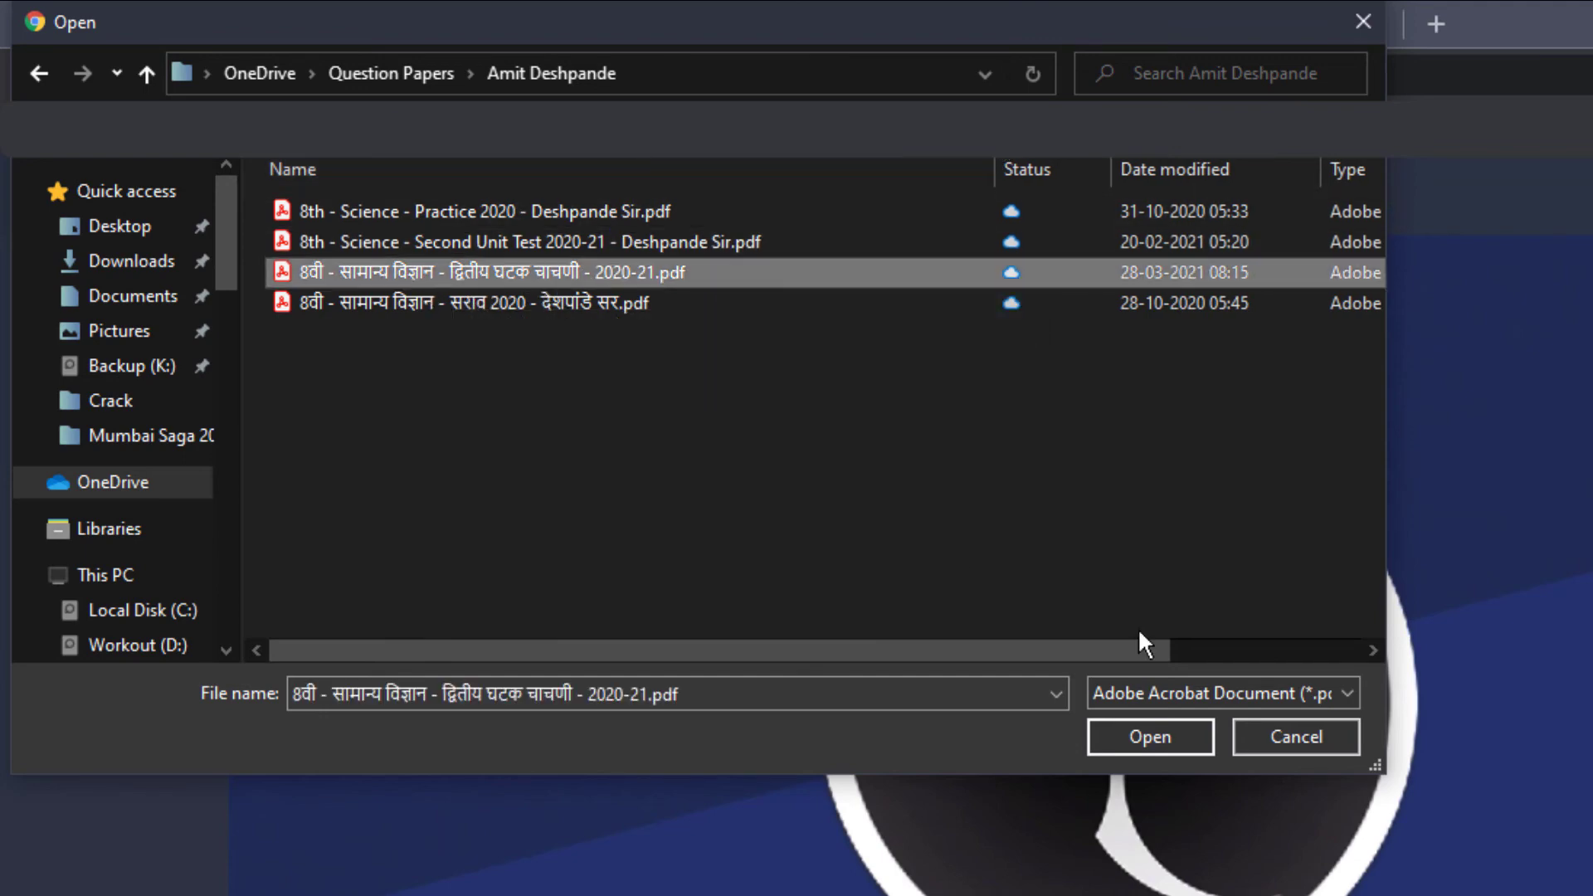
pyautogui.click(1157, 735)
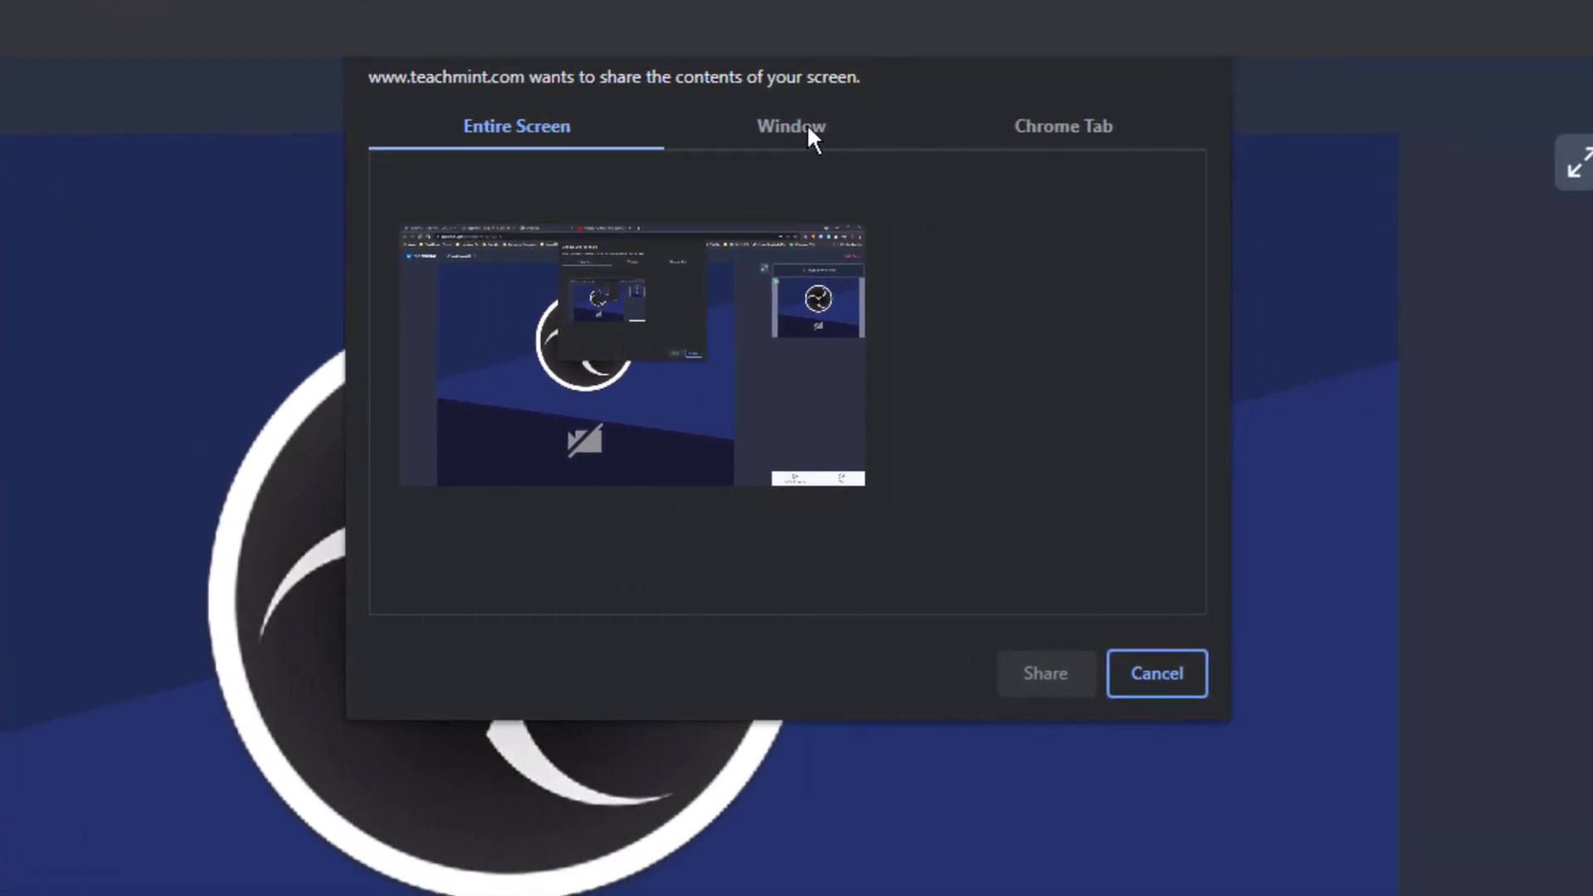
# Share only the Teachmint Chrome window to present the selected PDF in the live class
pyautogui.click(605, 324)
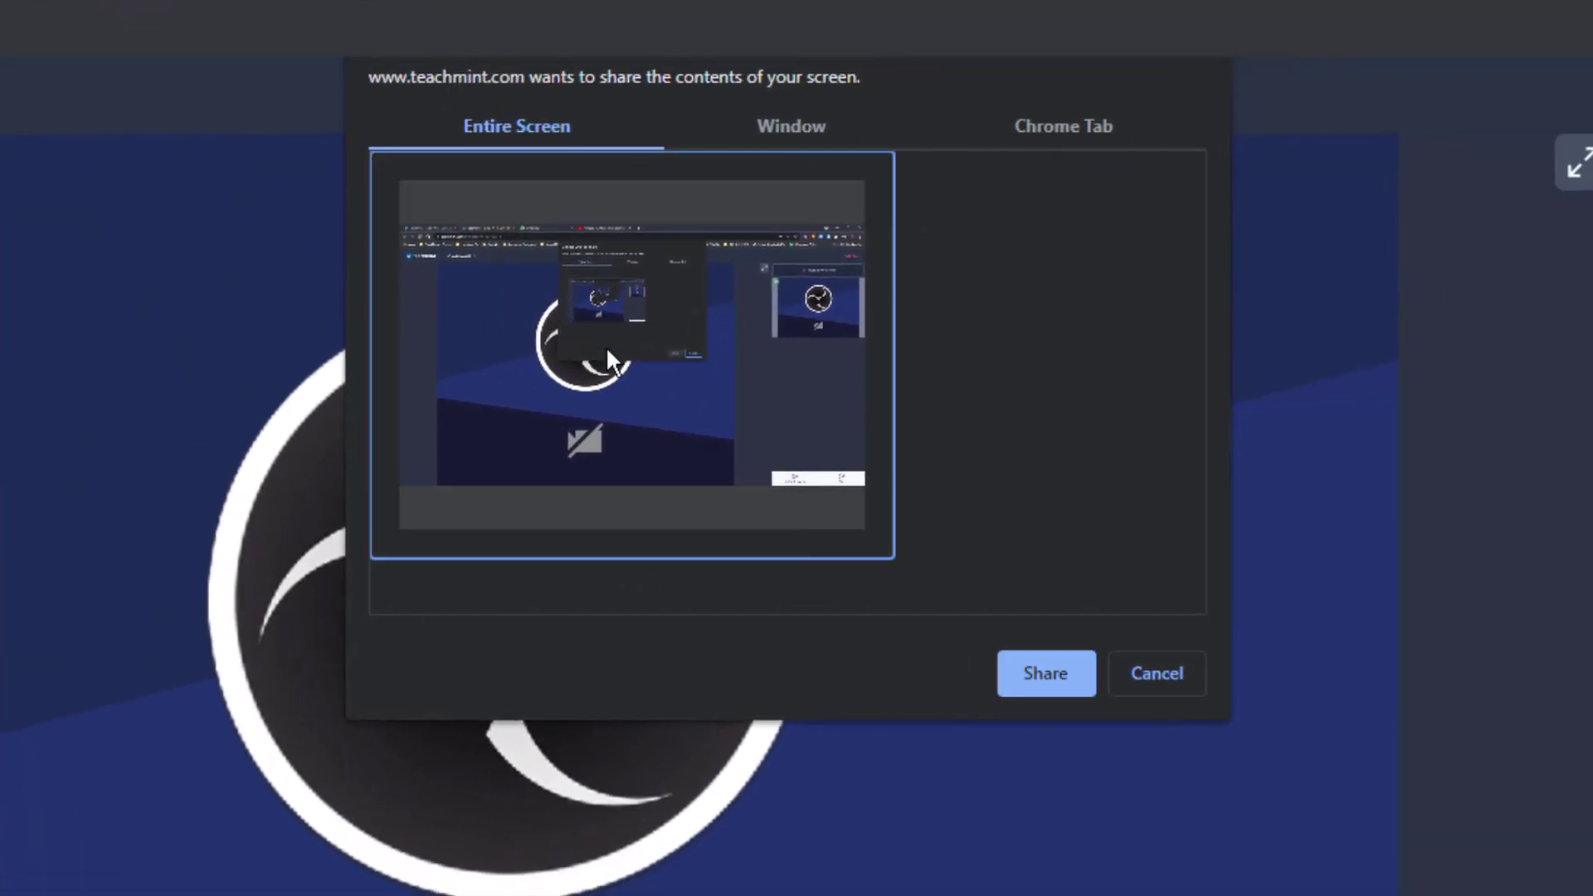
pyautogui.click(784, 128)
pyautogui.click(476, 275)
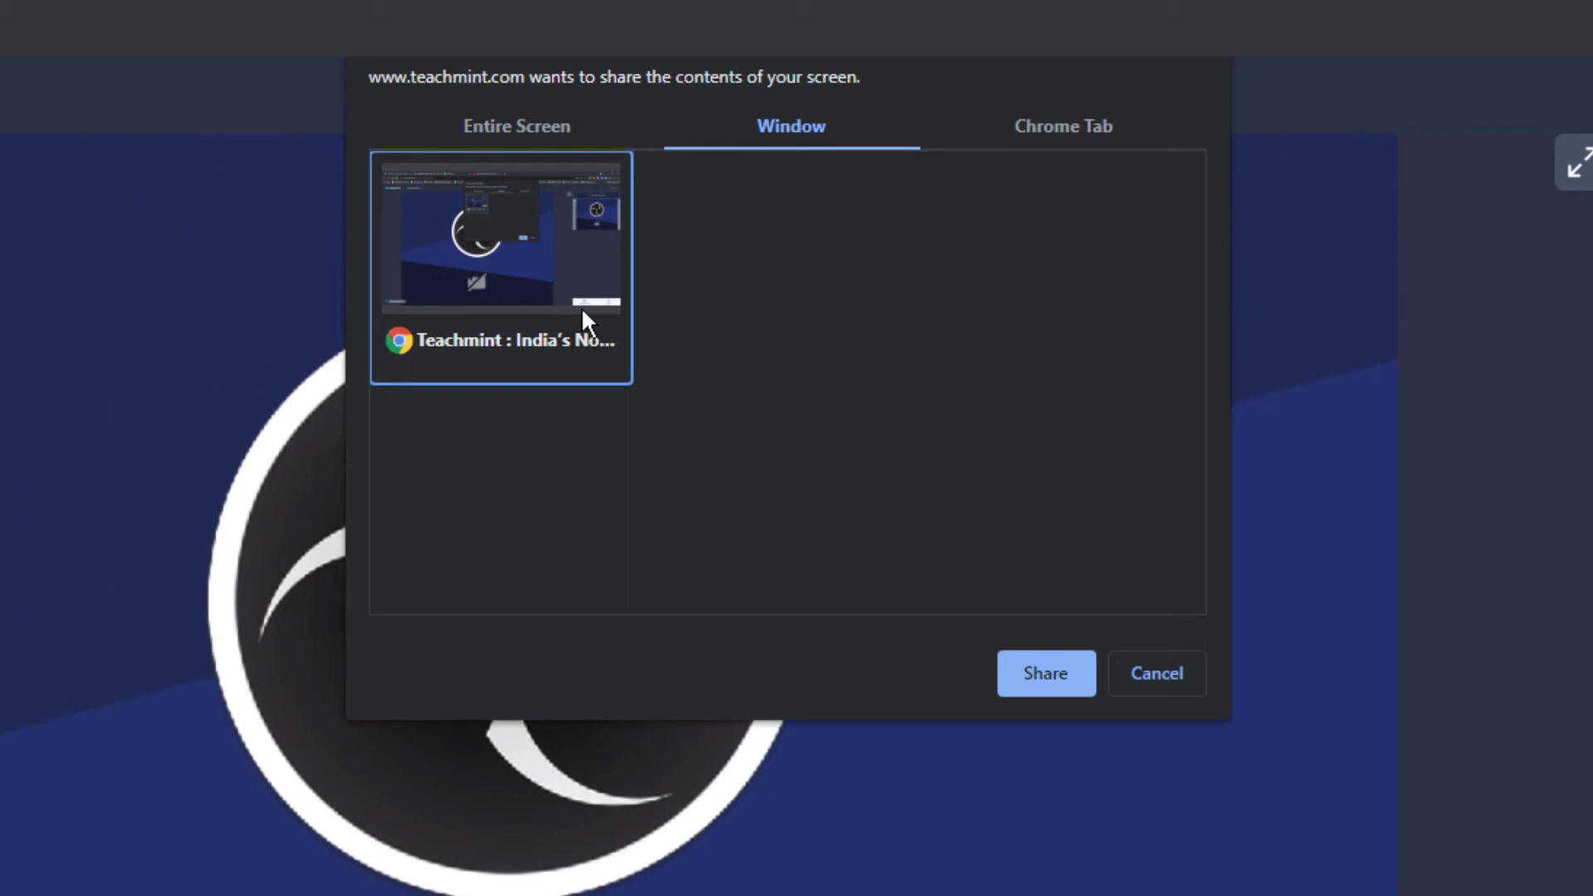
pyautogui.click(1069, 684)
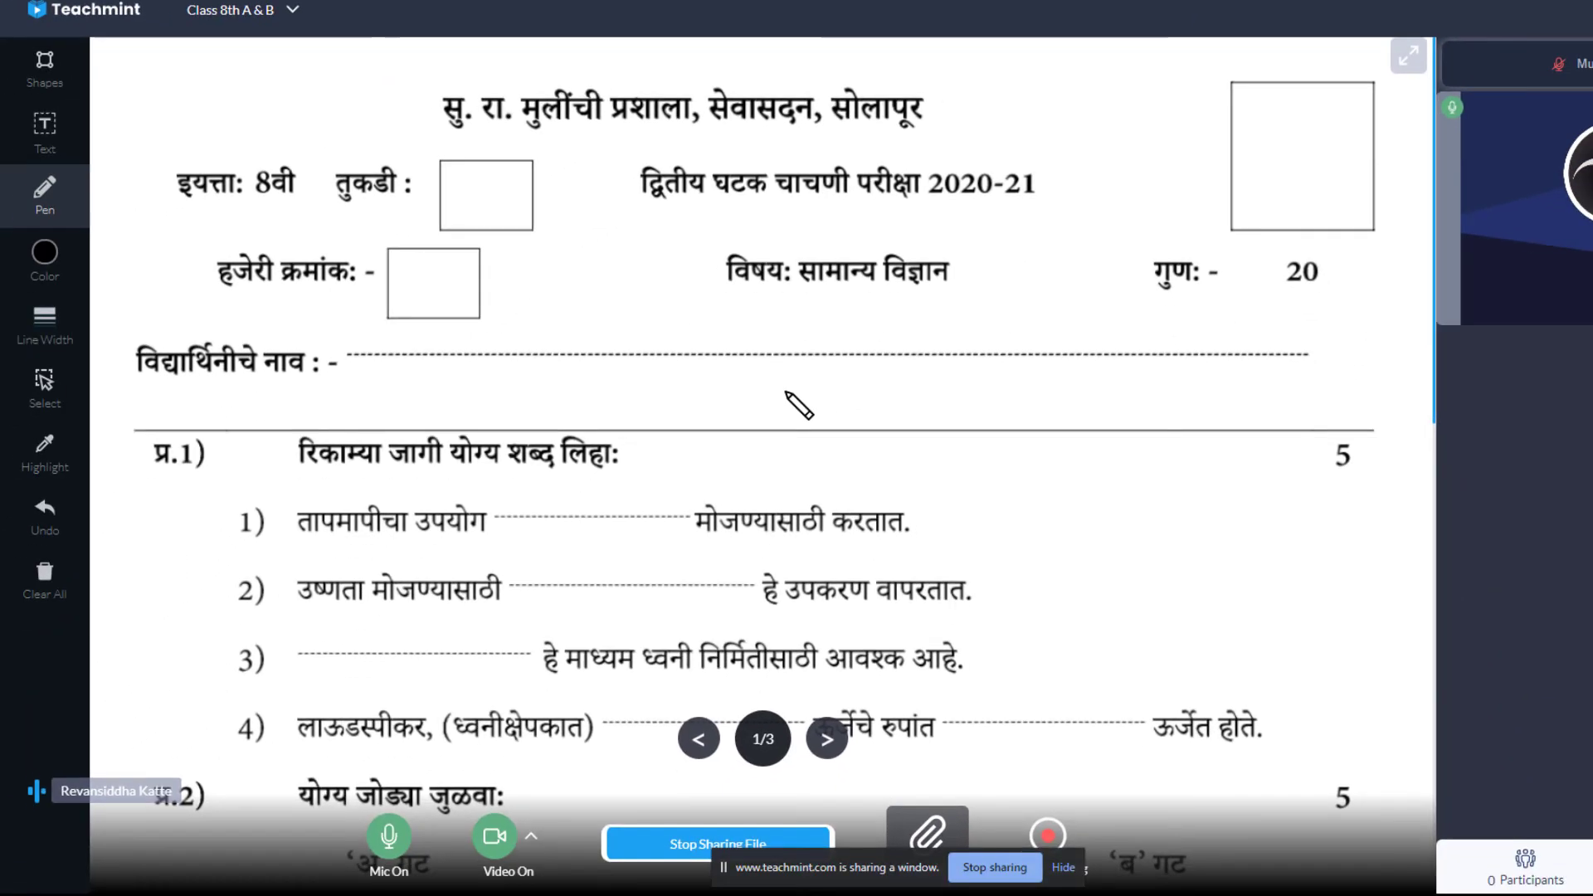
# Switch the class view to full screen and examine the first page of the shared question paper down to question 3
pyautogui.scroll(-3, 693, 444)
pyautogui.scroll(3, 714, 386)
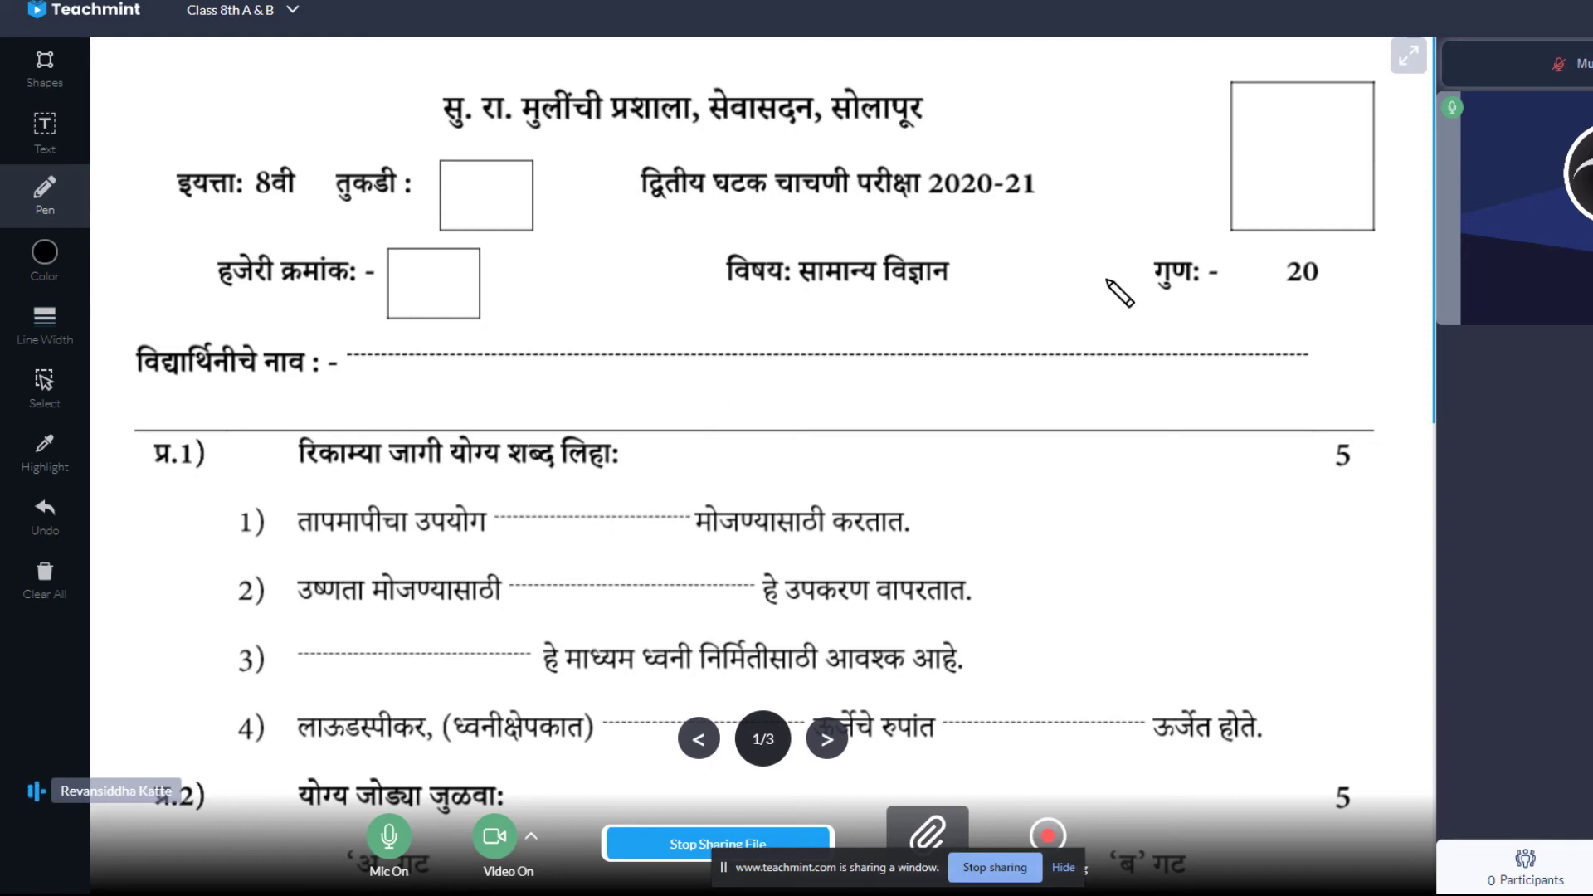
pyautogui.click(1408, 56)
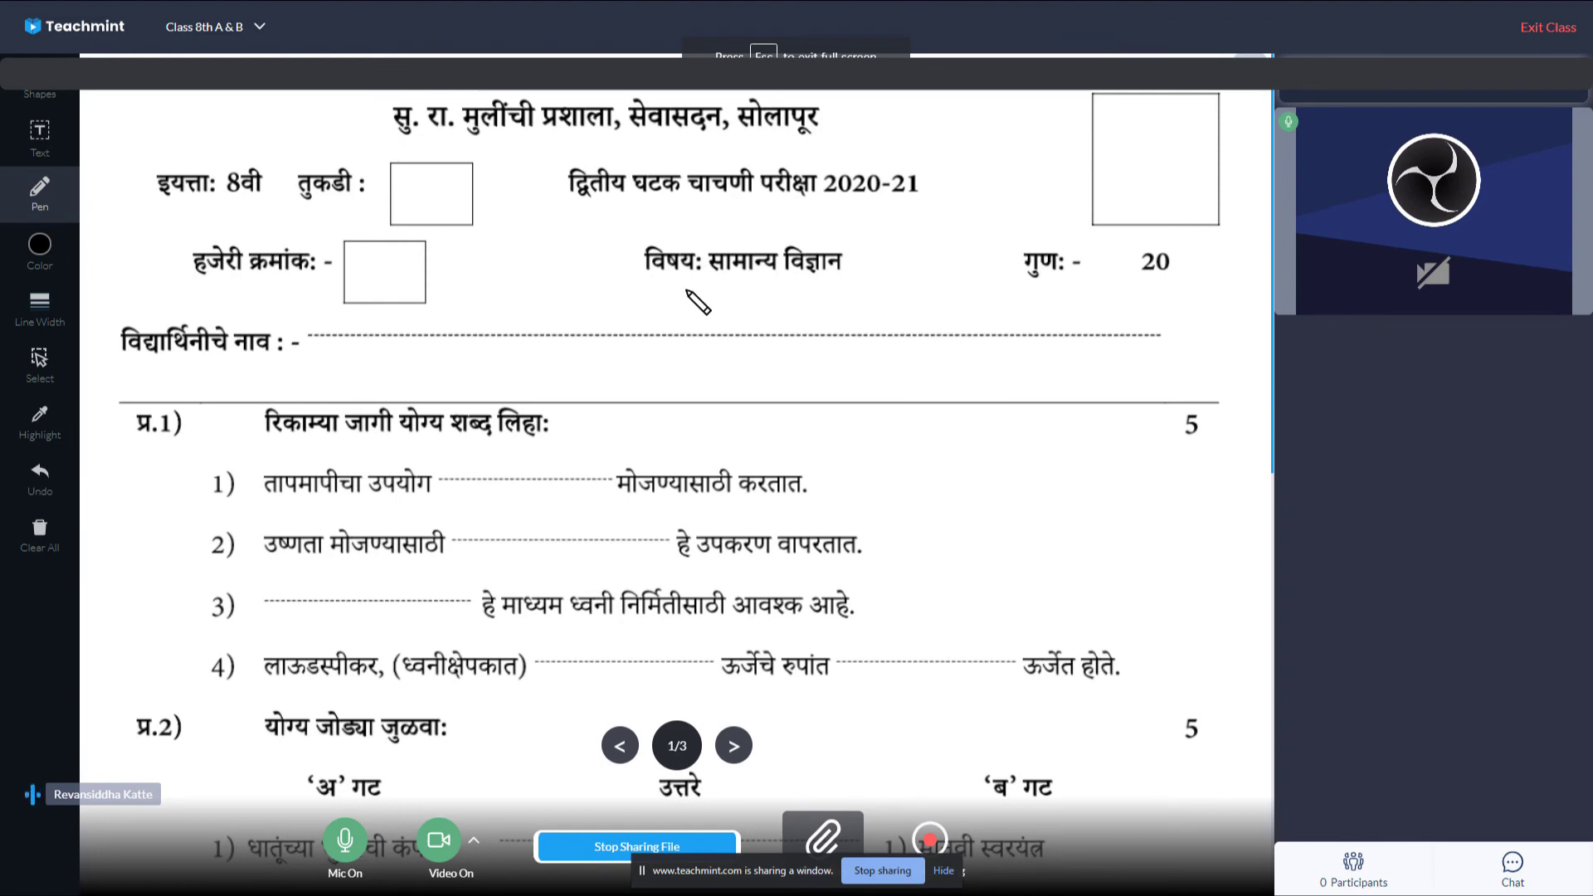
pyautogui.hotkey('ctrl', '+')
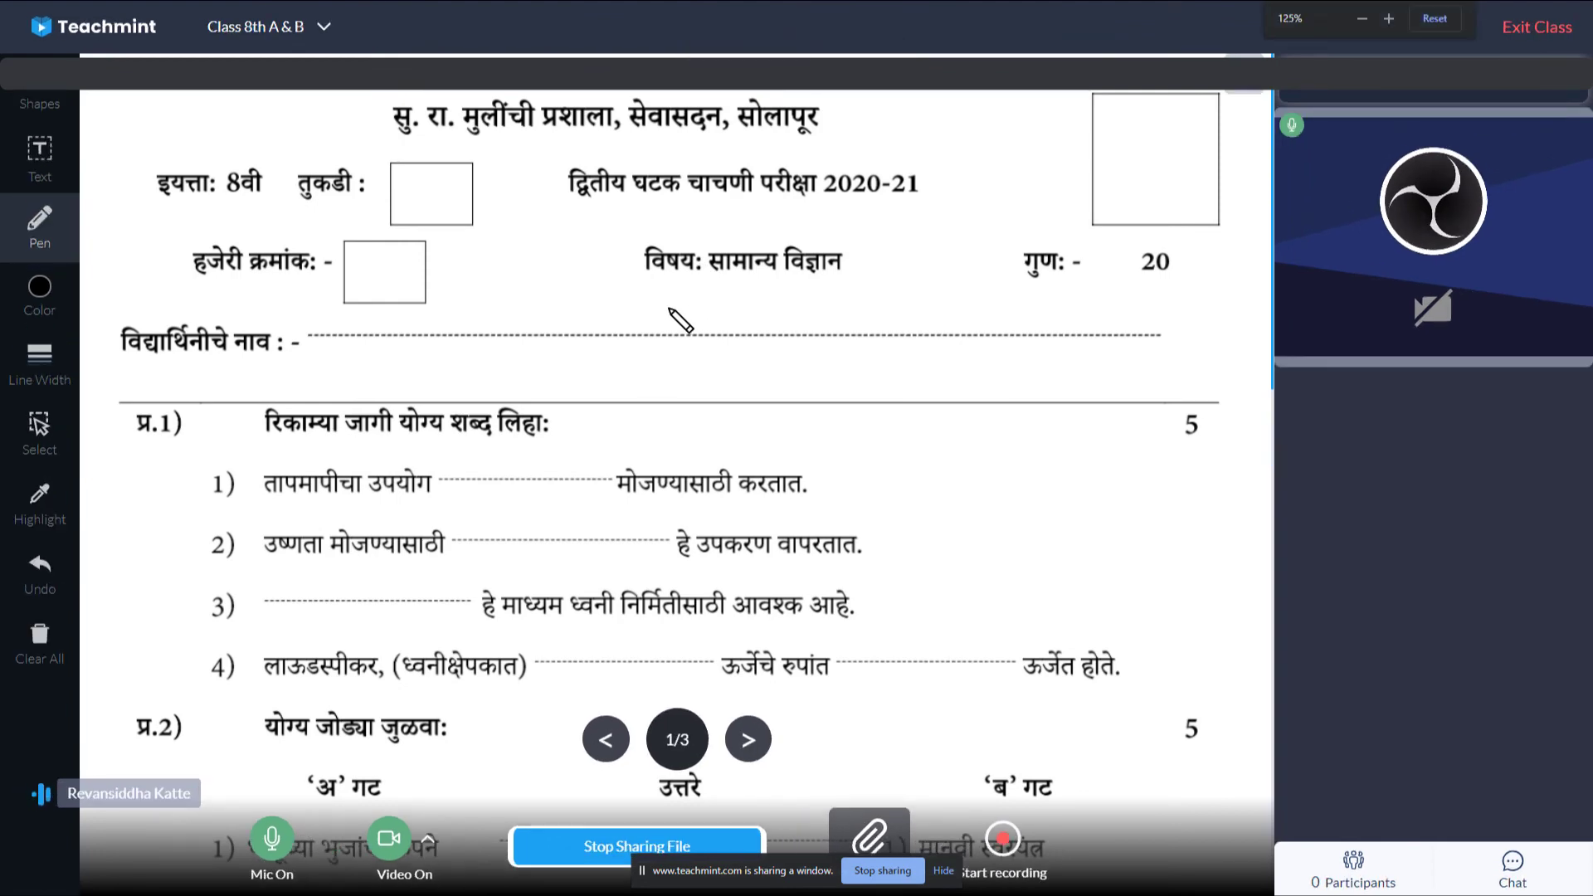
pyautogui.hotkey('ctrl', '-')
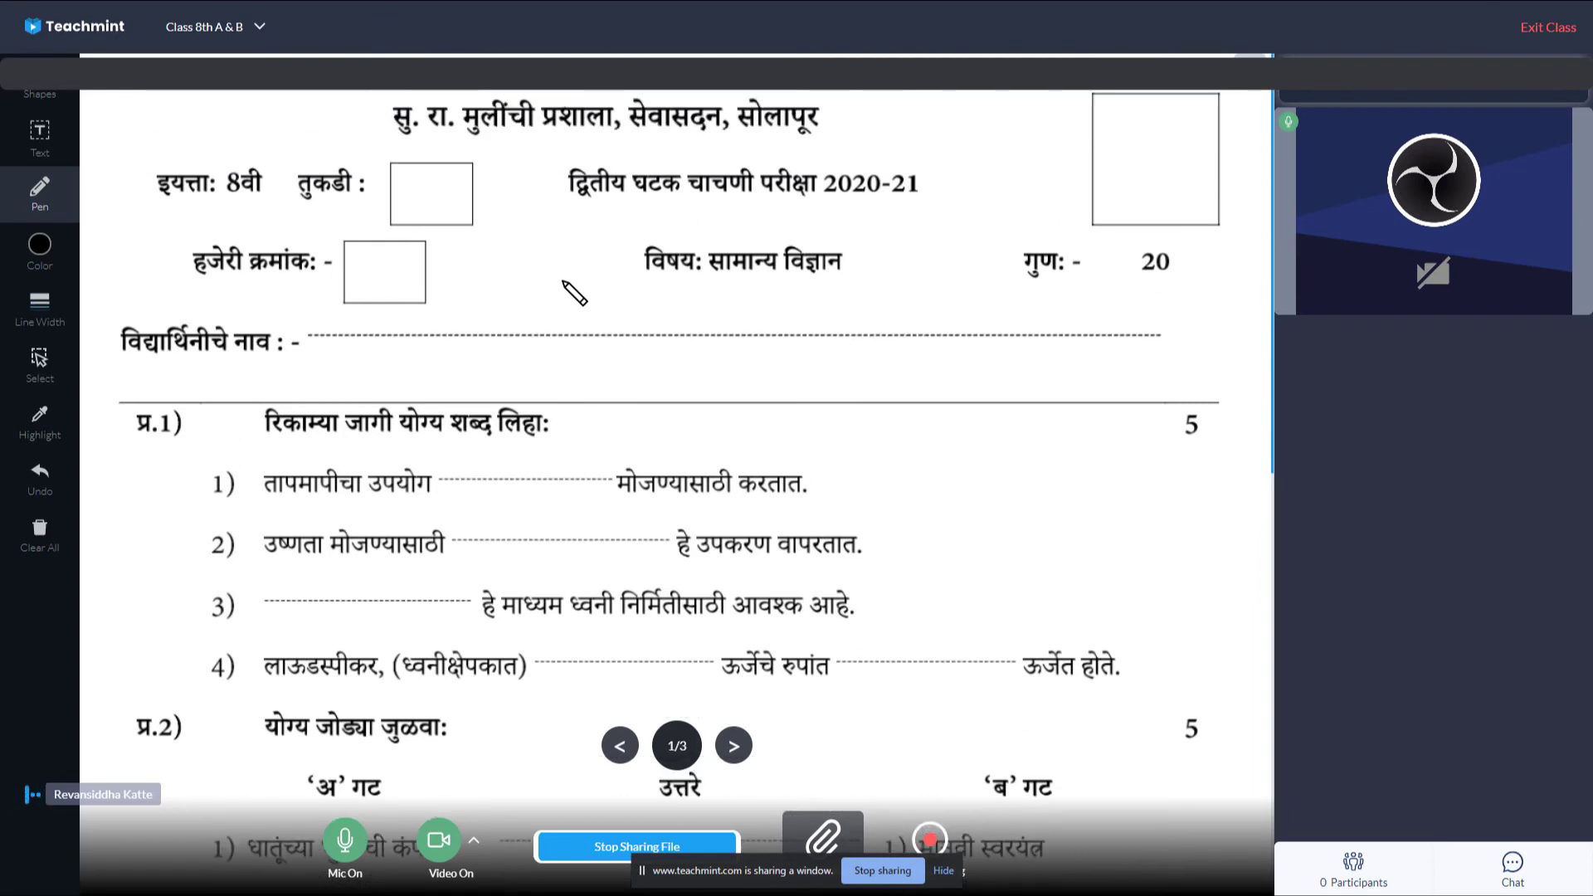
pyautogui.scroll(-2, 575, 292)
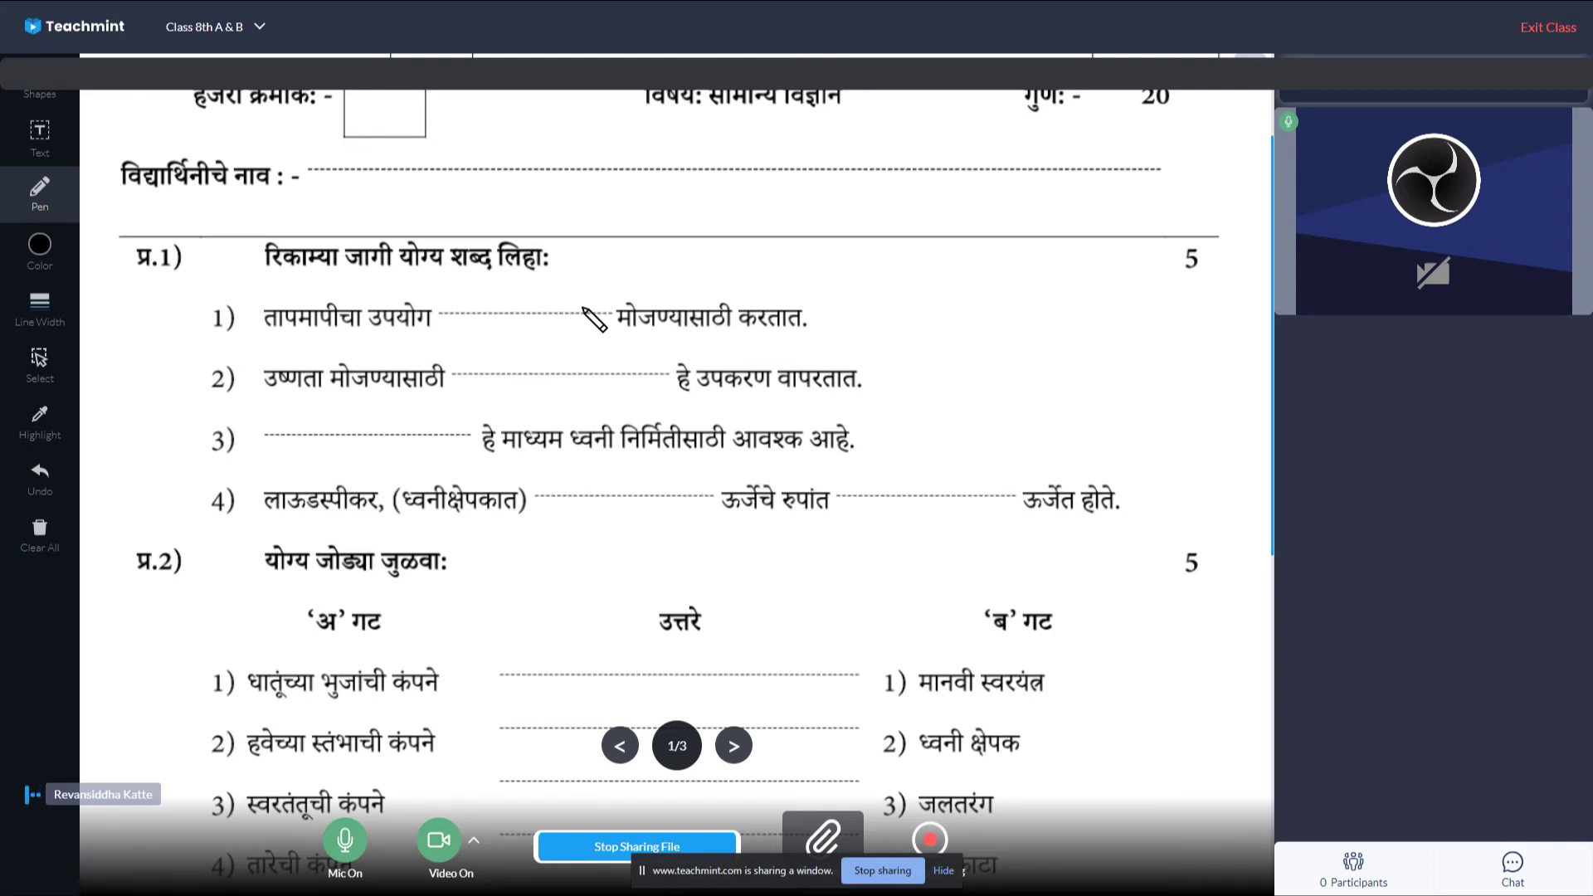
pyautogui.scroll(-1, 593, 319)
pyautogui.scroll(-7, 593, 319)
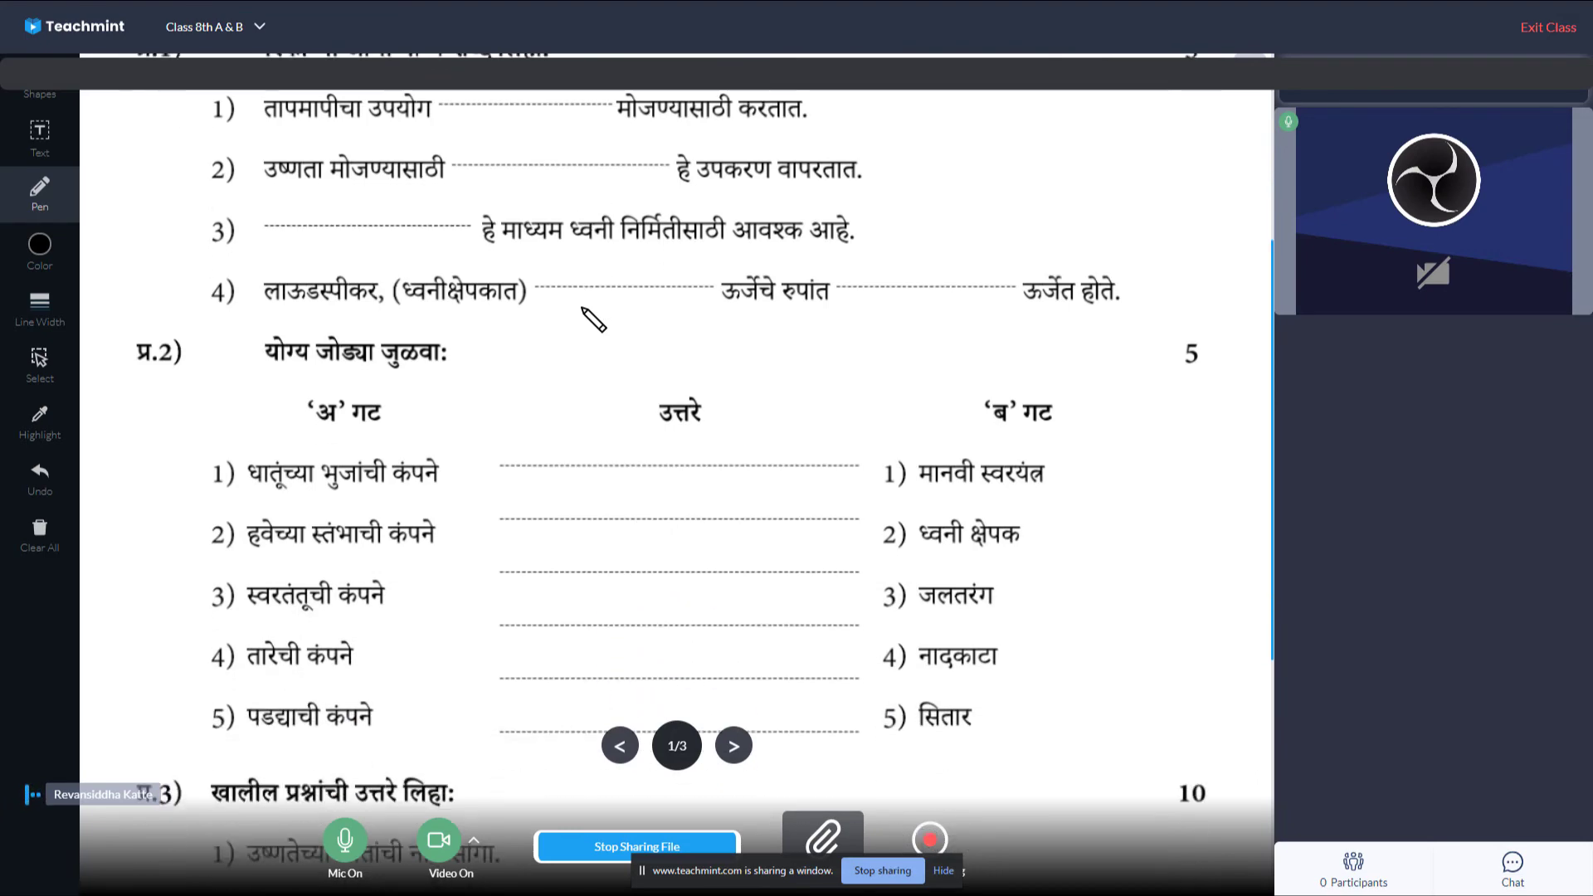
pyautogui.scroll(-1, 593, 318)
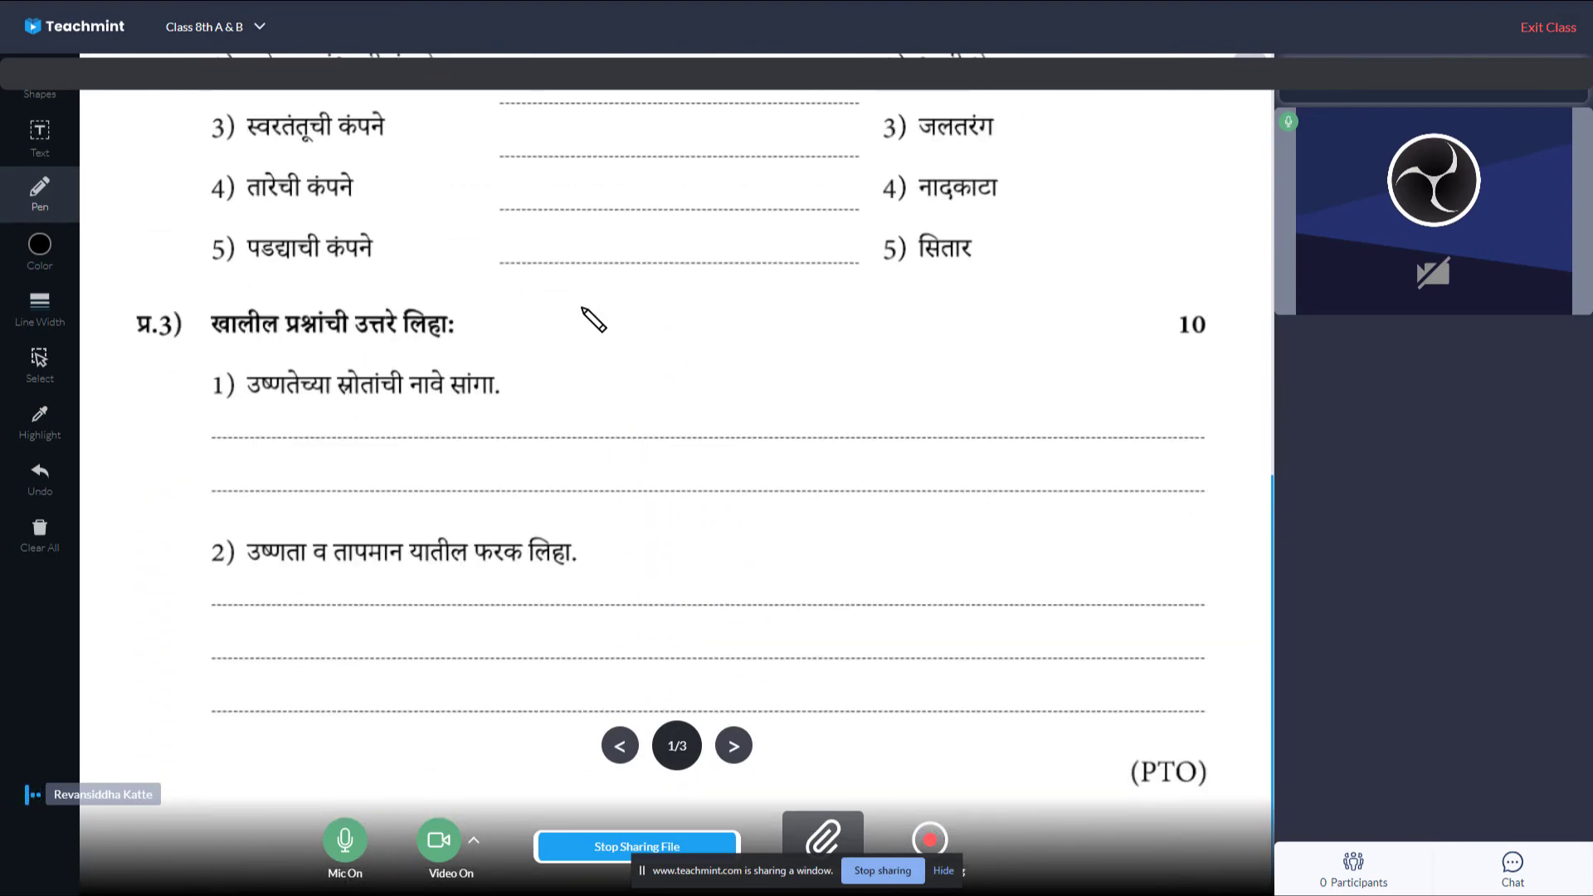
# Stop sharing the window and the PDF, and start recording the live class outside full screen
pyautogui.click(881, 871)
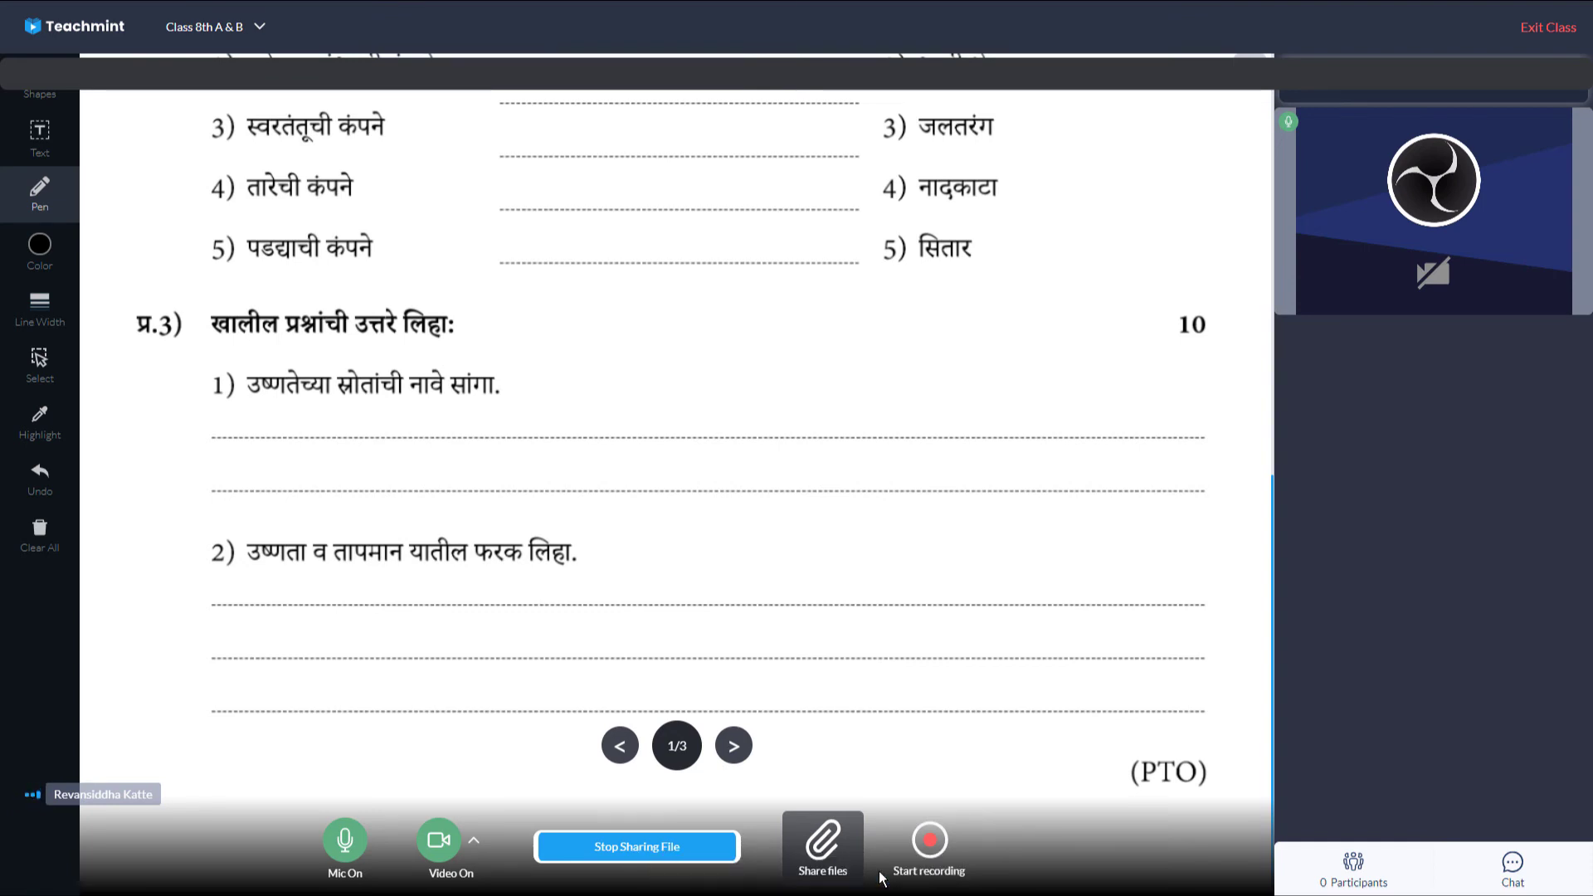
pyautogui.click(824, 848)
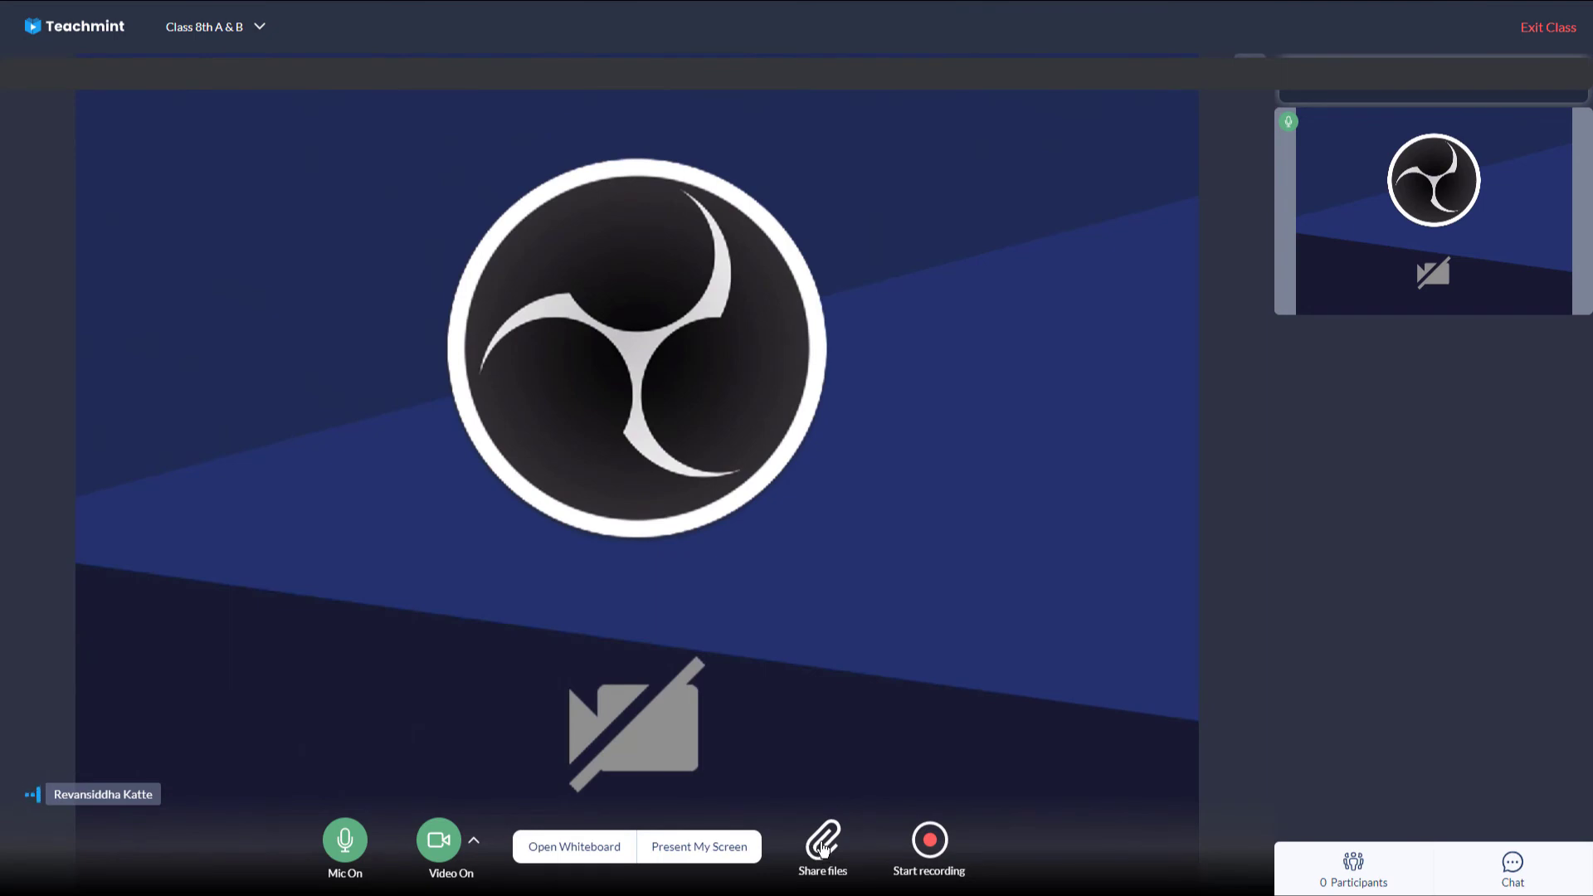
pyautogui.click(933, 855)
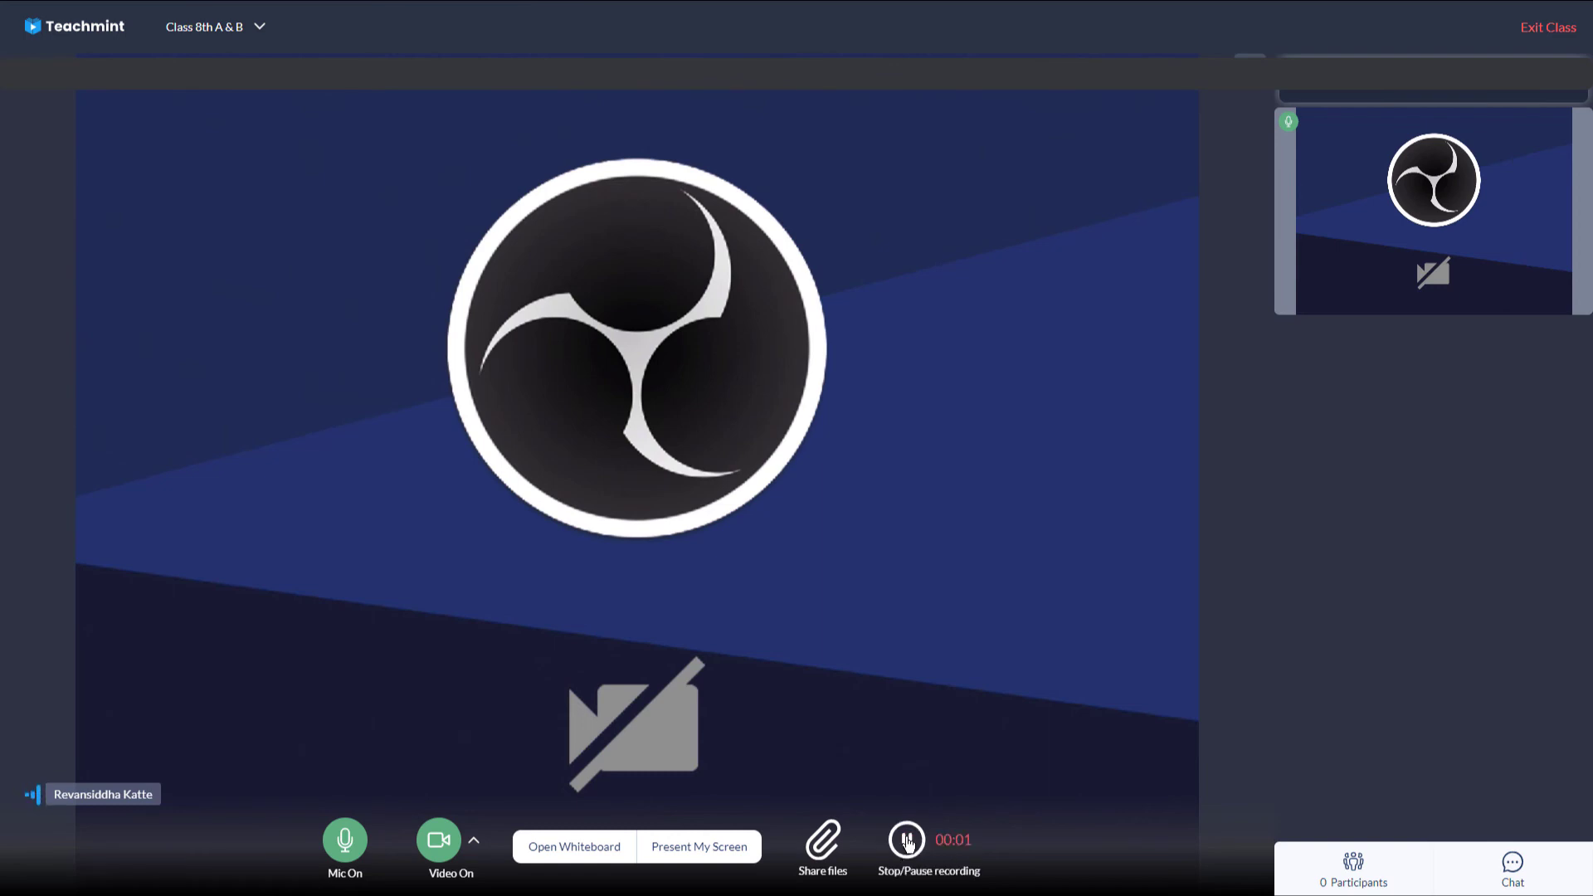
pyautogui.press('Escape')
# Choose the "8वी - सामान्य विज्ञान - सराव 2020" PDF as the next file to share in the class
pyautogui.click(830, 847)
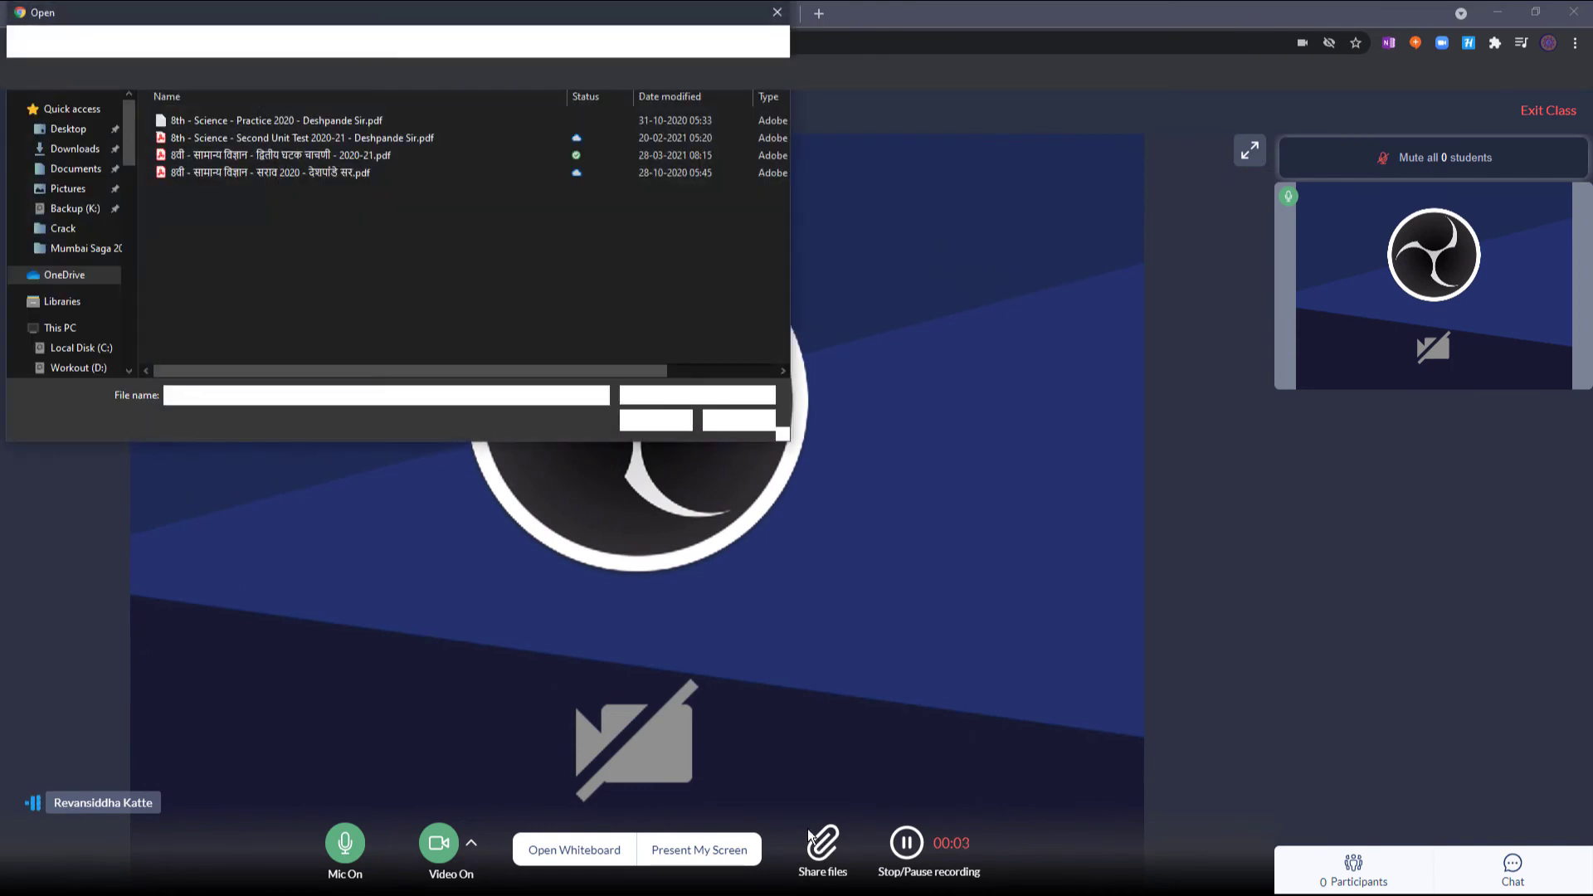
pyautogui.click(233, 173)
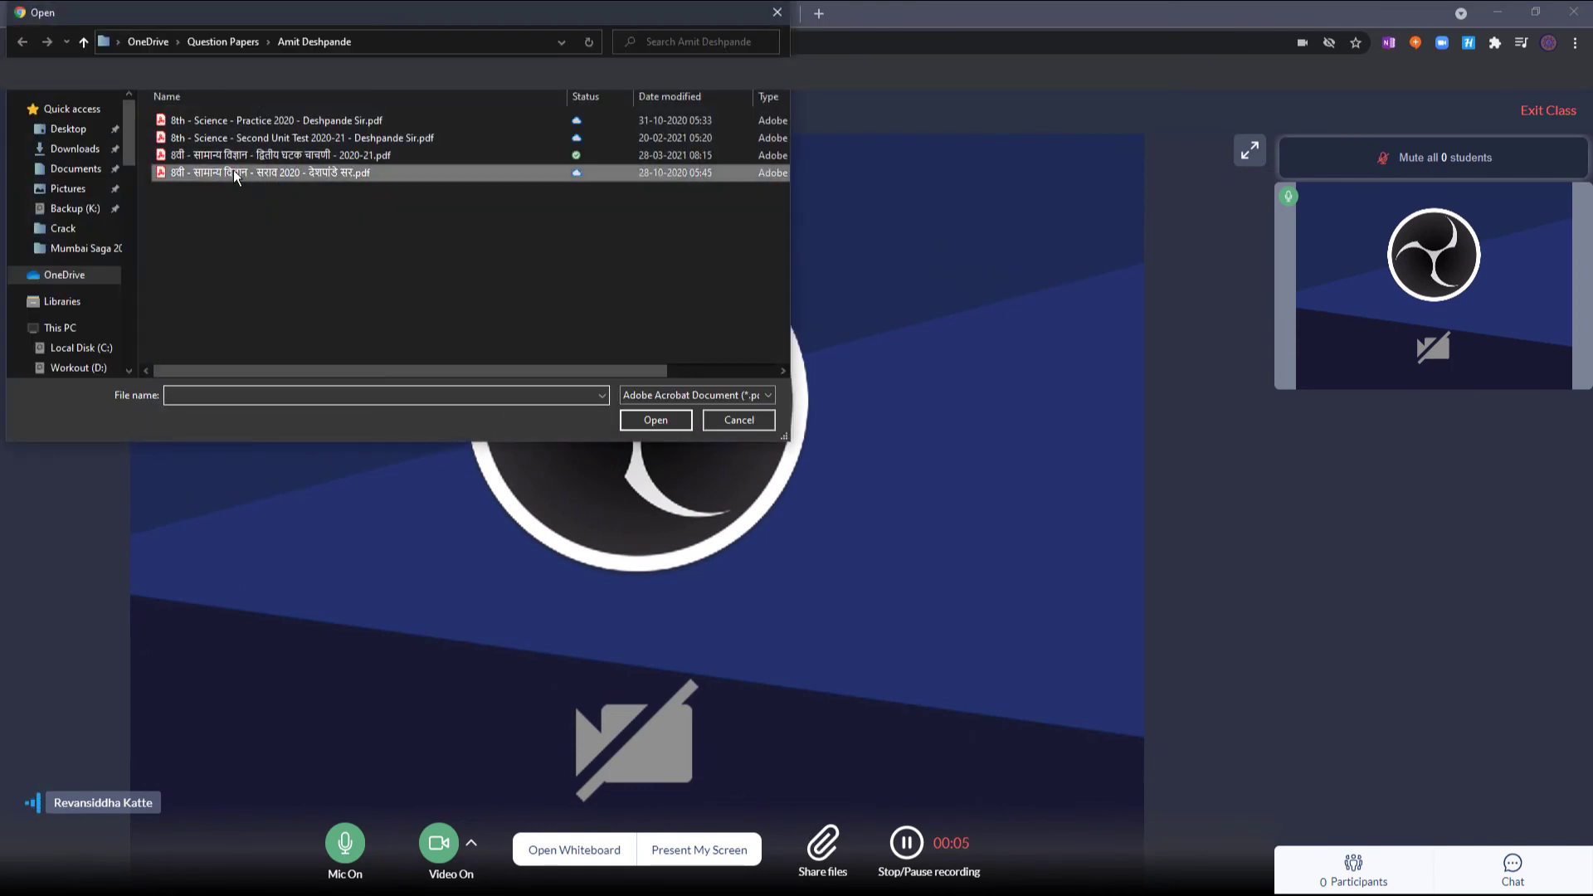
pyautogui.click(648, 418)
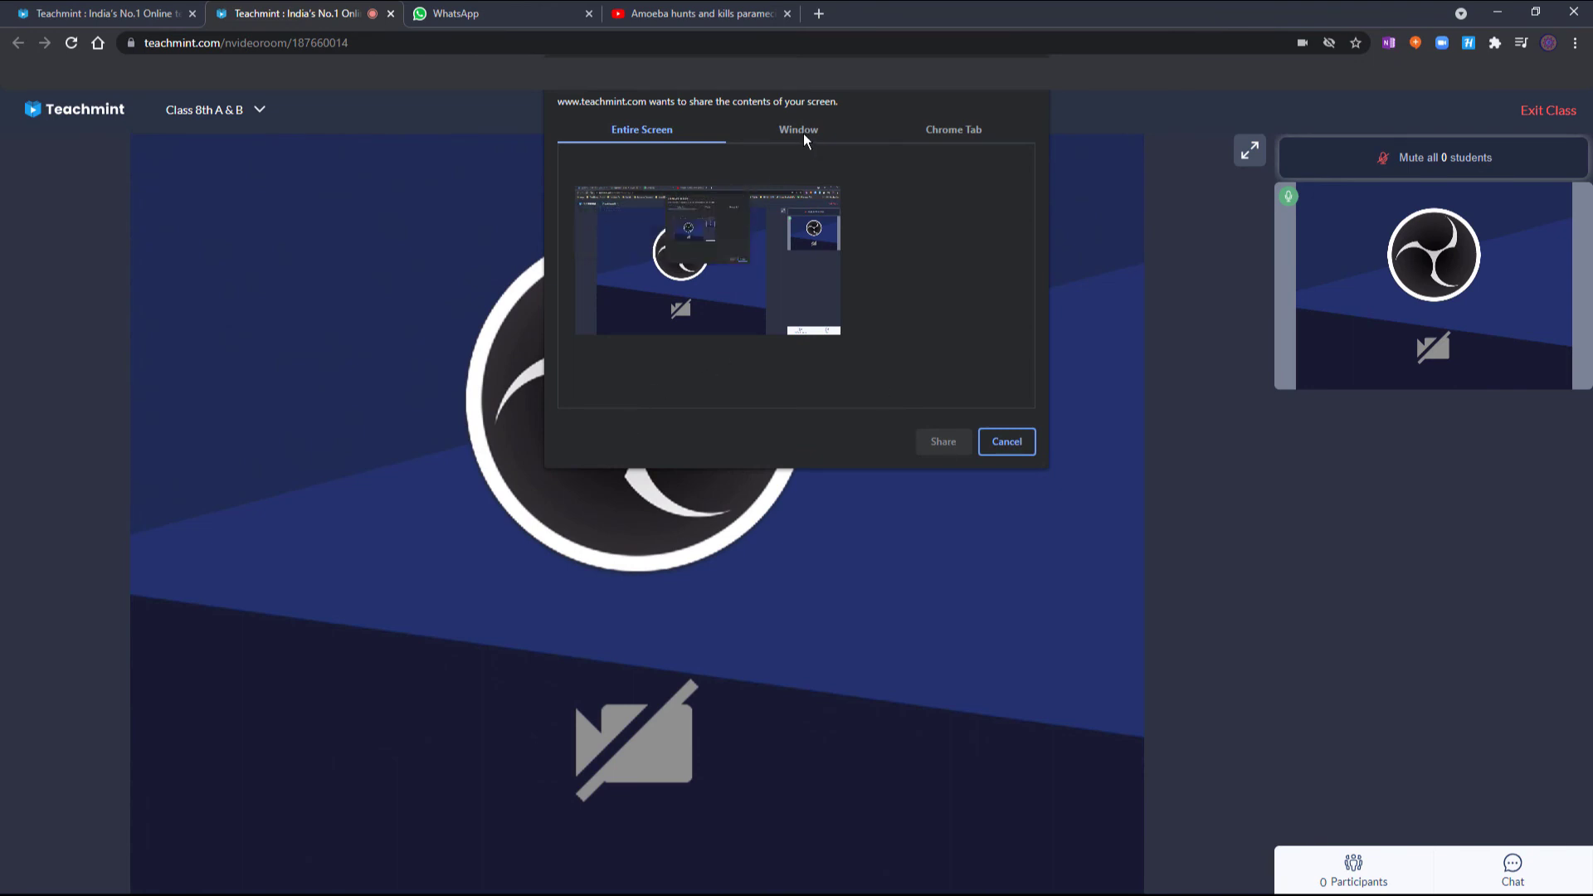
# Share the Teachmint Chrome window to present the practice paper, and show its first questions
pyautogui.click(799, 132)
pyautogui.click(627, 230)
pyautogui.click(943, 443)
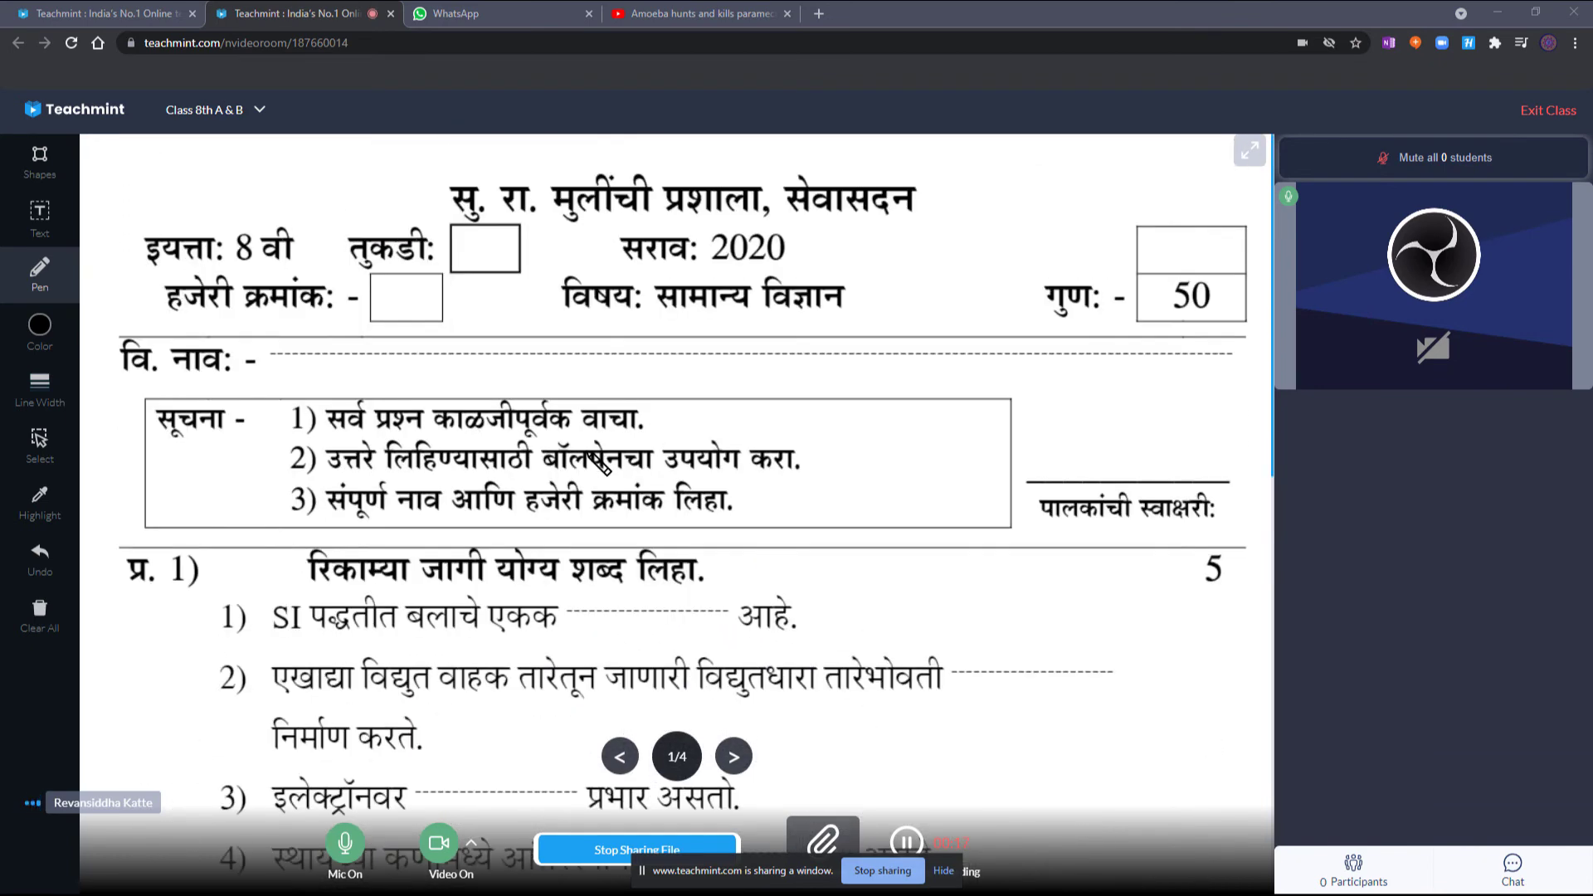
pyautogui.scroll(-3, 591, 454)
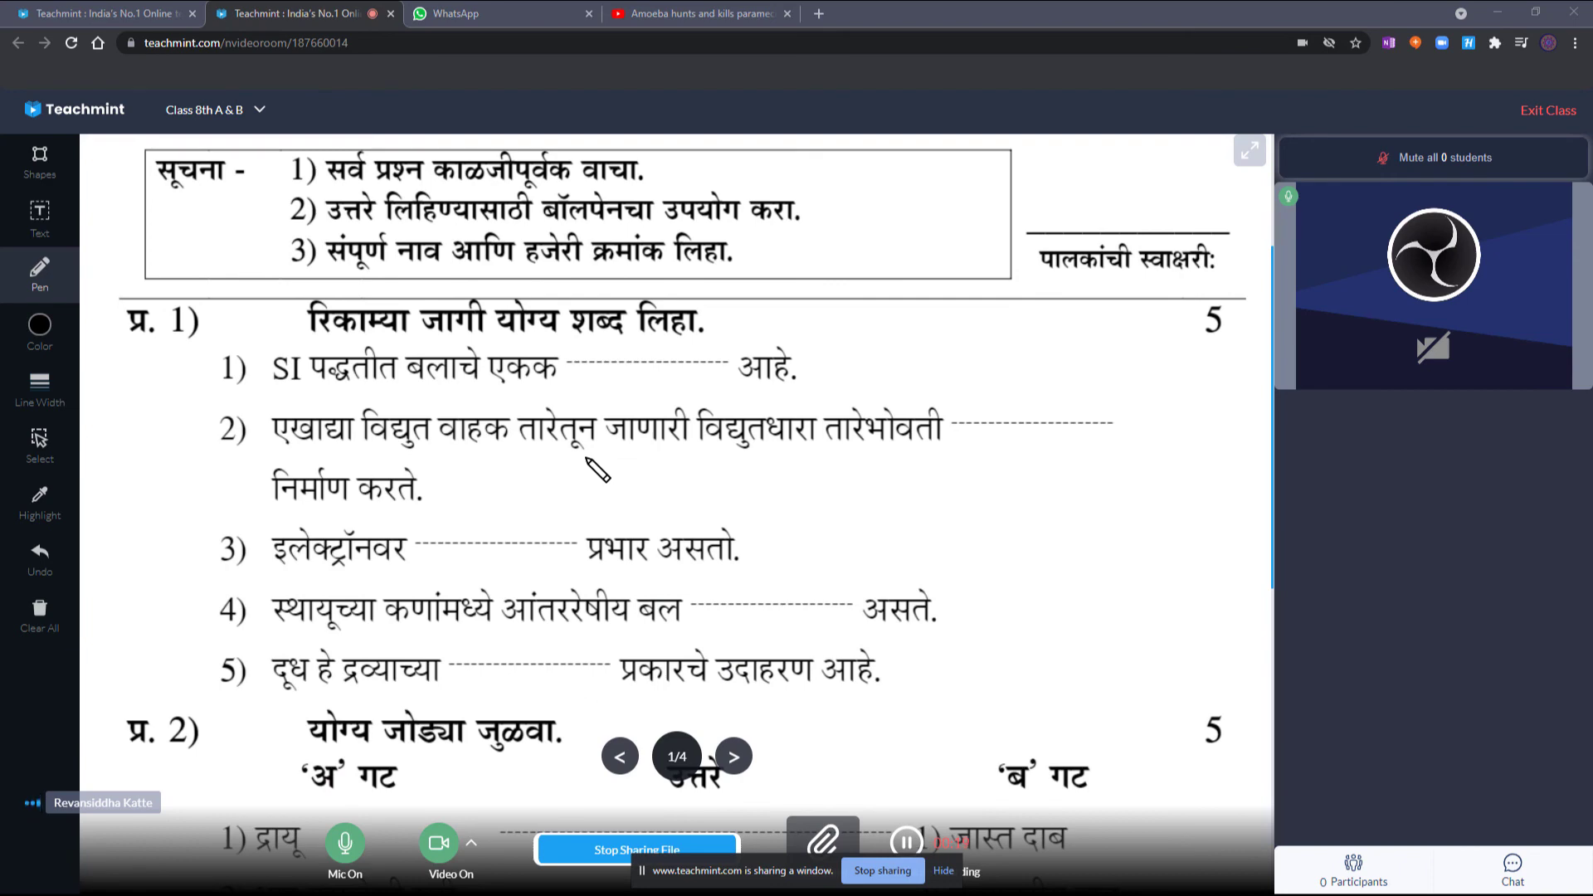